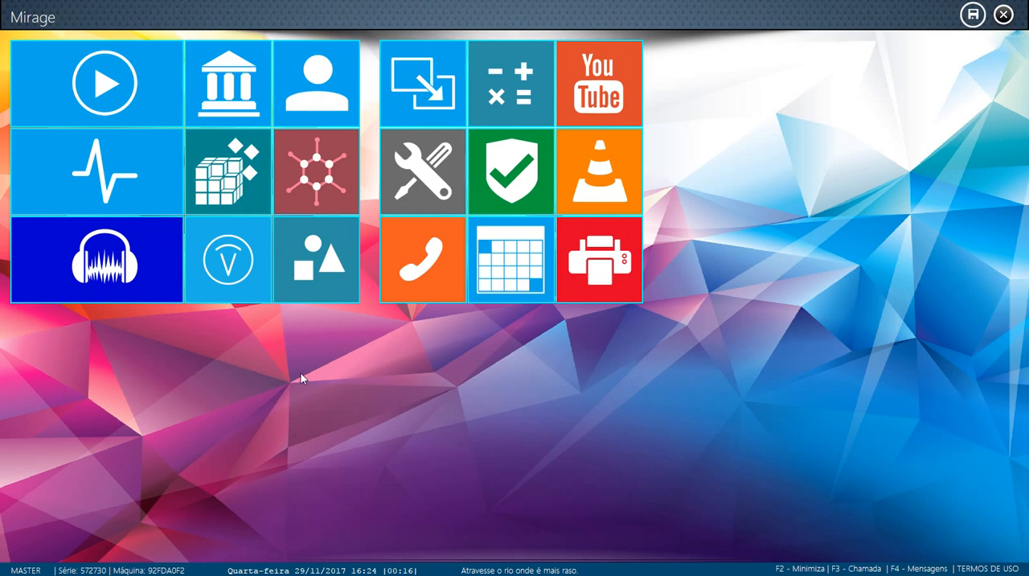
# Open the job function registry and browse the details of the group A functions down to ADESIVADOR
pyautogui.click(239, 192)
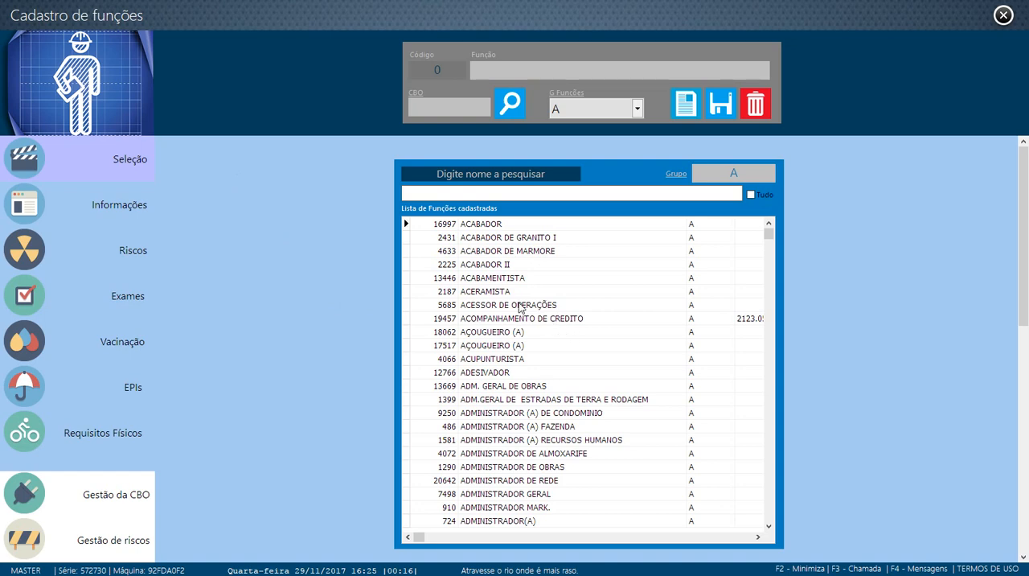
pyautogui.click(522, 280)
pyautogui.click(524, 293)
pyautogui.click(524, 319)
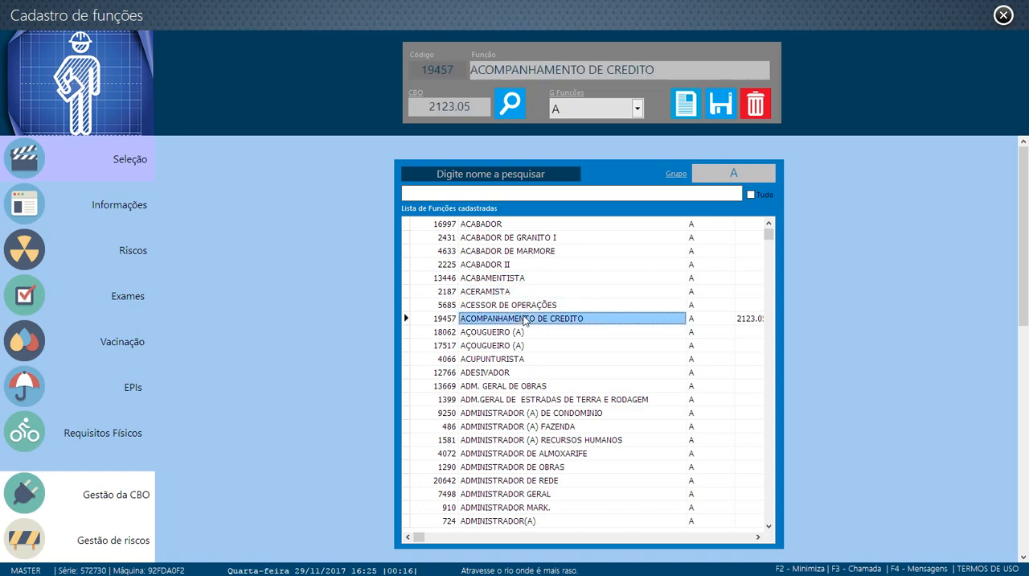
pyautogui.click(523, 332)
pyautogui.click(523, 345)
pyautogui.click(522, 373)
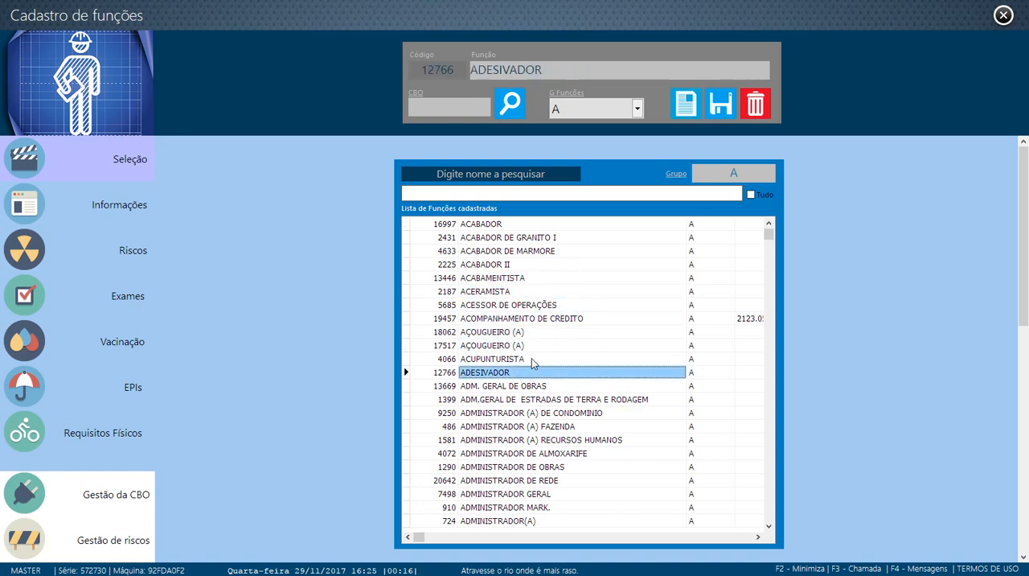
# Examine the names, codes and CBO values of the group A functions around ACERAMISTA, ACOMPANHAMENTO DE CREDITO and AÇOUGUEIRO (A)
pyautogui.click(513, 305)
pyautogui.click(511, 319)
pyautogui.click(505, 332)
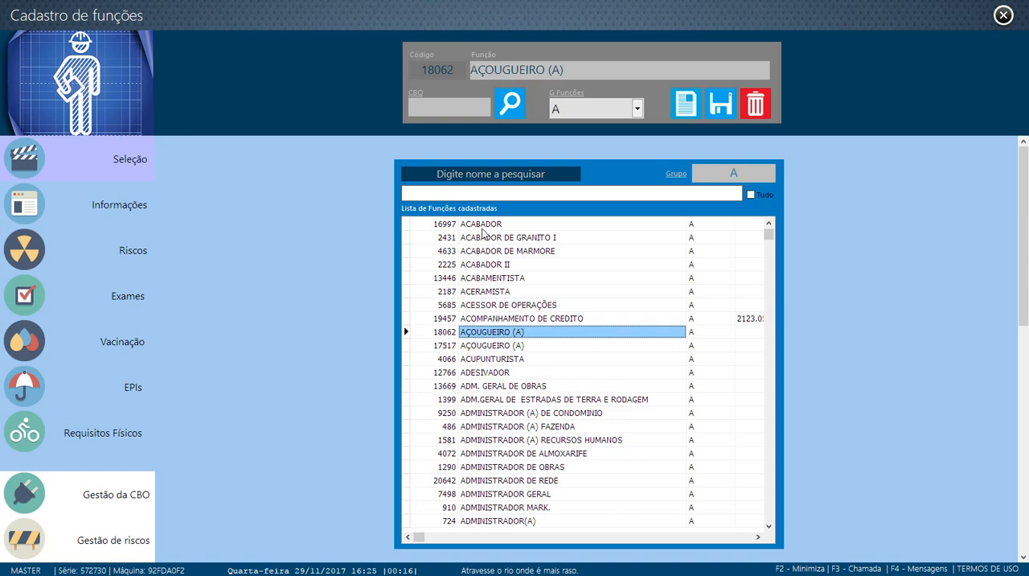
pyautogui.click(485, 345)
pyautogui.click(505, 291)
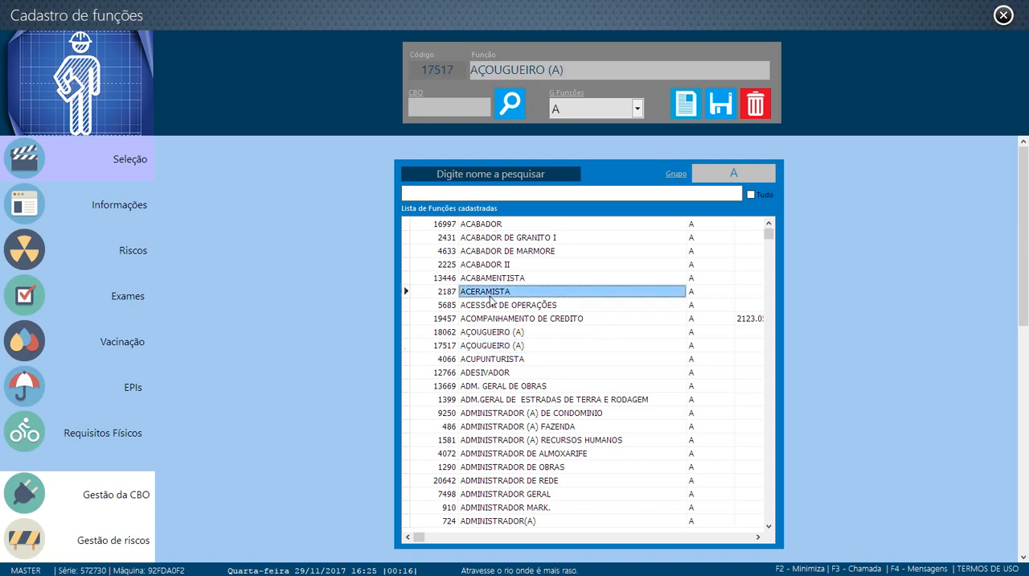
pyautogui.click(508, 251)
pyautogui.click(494, 318)
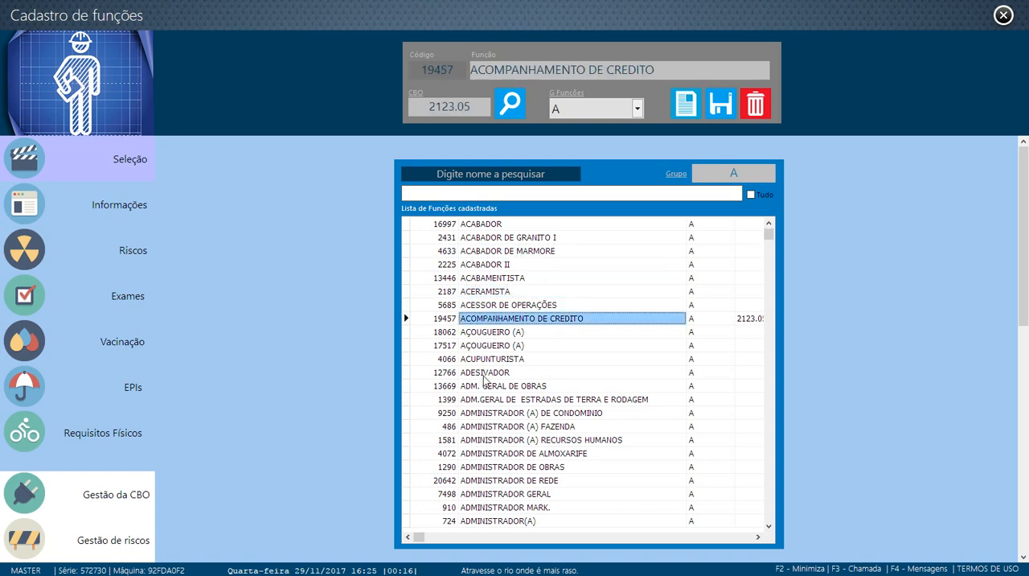
pyautogui.click(490, 345)
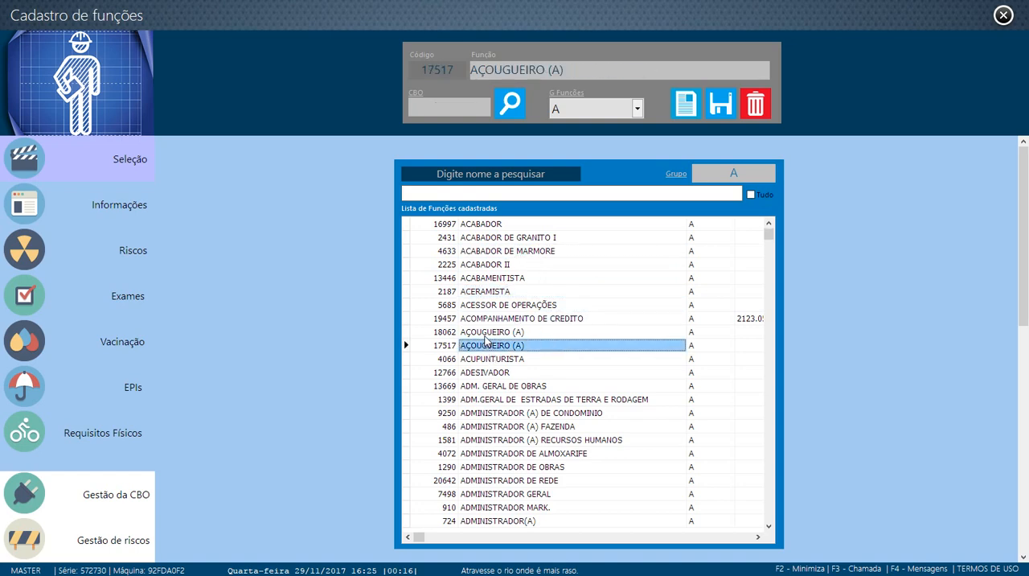
pyautogui.click(486, 335)
pyautogui.click(485, 346)
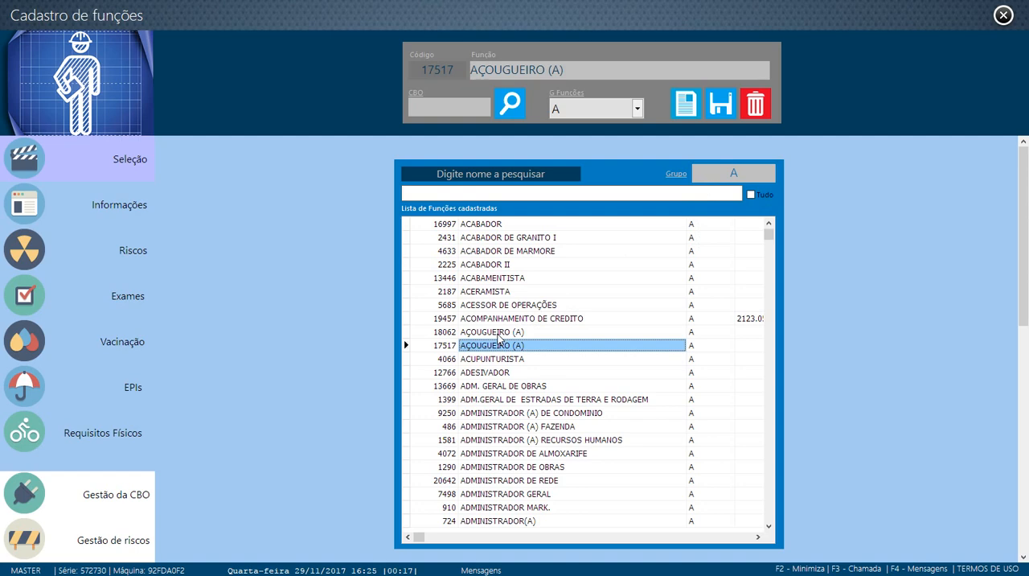
# Compare the two AÇOUGUEIRO (A) entries, 18062 and 17517, within group A
pyautogui.click(499, 333)
pyautogui.click(504, 344)
pyautogui.click(502, 333)
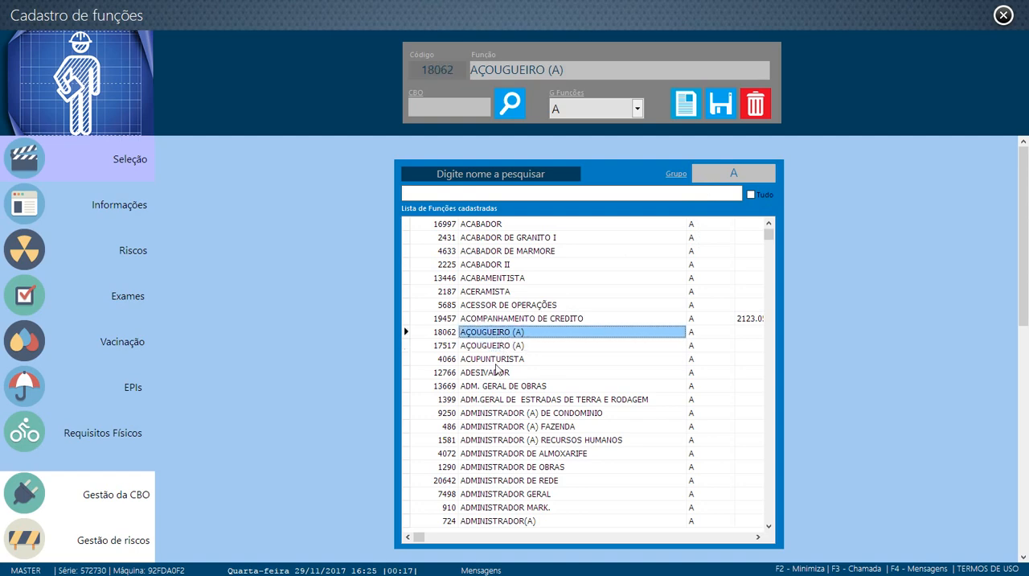
pyautogui.scroll(-2, 506, 390)
pyautogui.scroll(2, 507, 399)
pyautogui.scroll(-7, 506, 402)
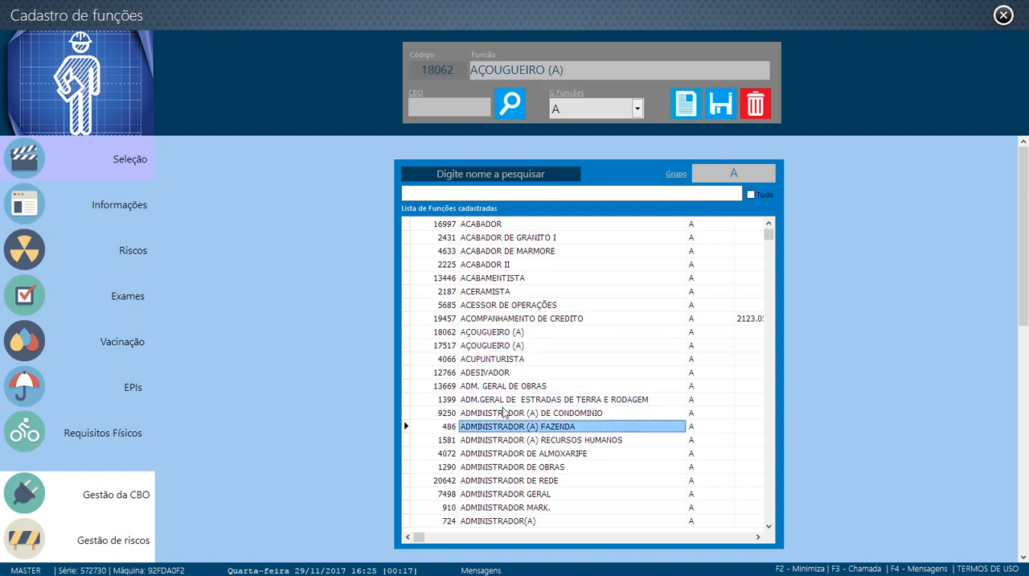
pyautogui.scroll(6, 504, 412)
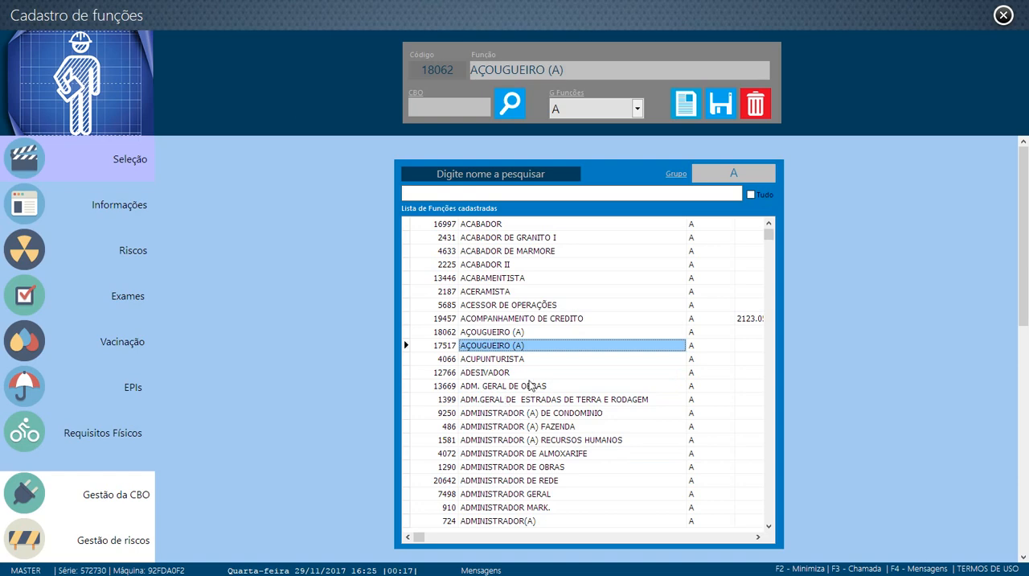
# View the exams registered for AÇOUGUEIRO (A) 18062 and those for AÇOUGUEIRO (A) 17517
pyautogui.click(504, 334)
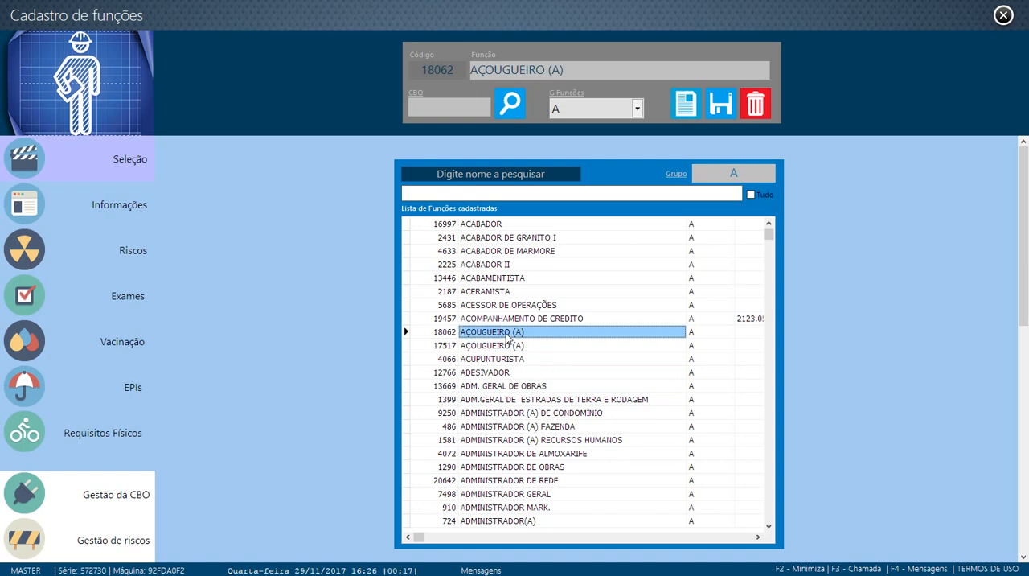
pyautogui.click(113, 302)
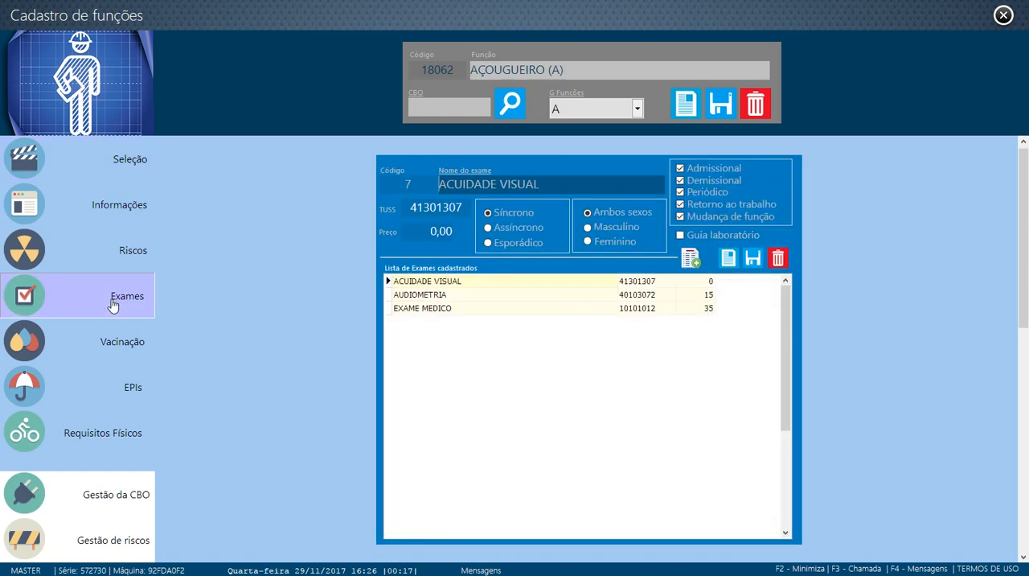
pyautogui.click(146, 180)
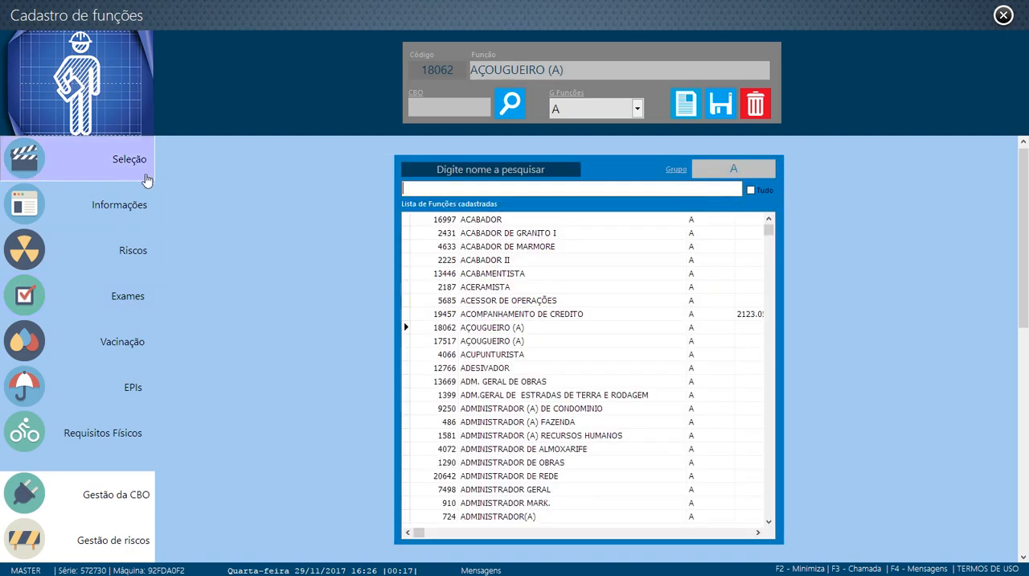
pyautogui.click(465, 343)
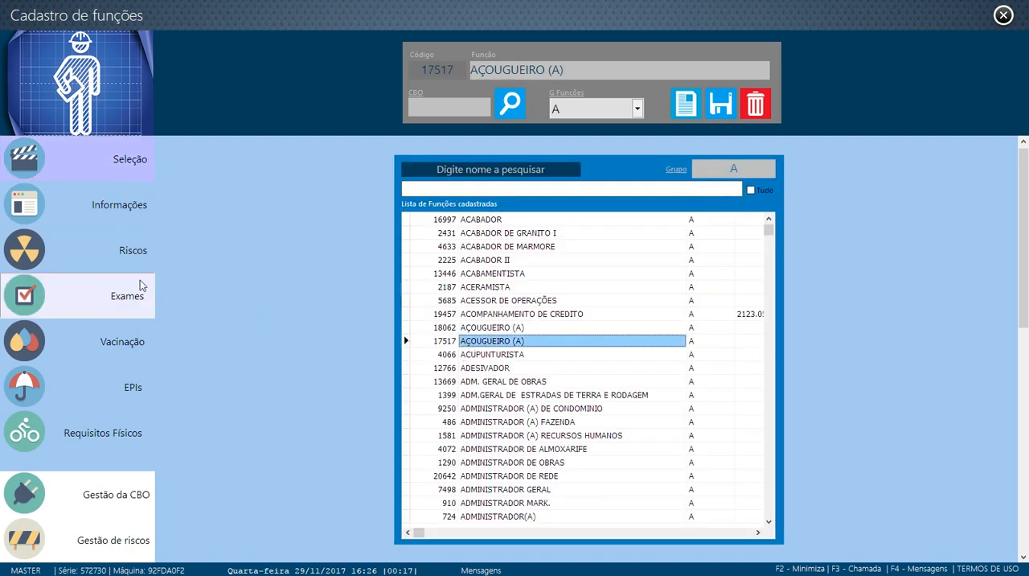
pyautogui.click(127, 298)
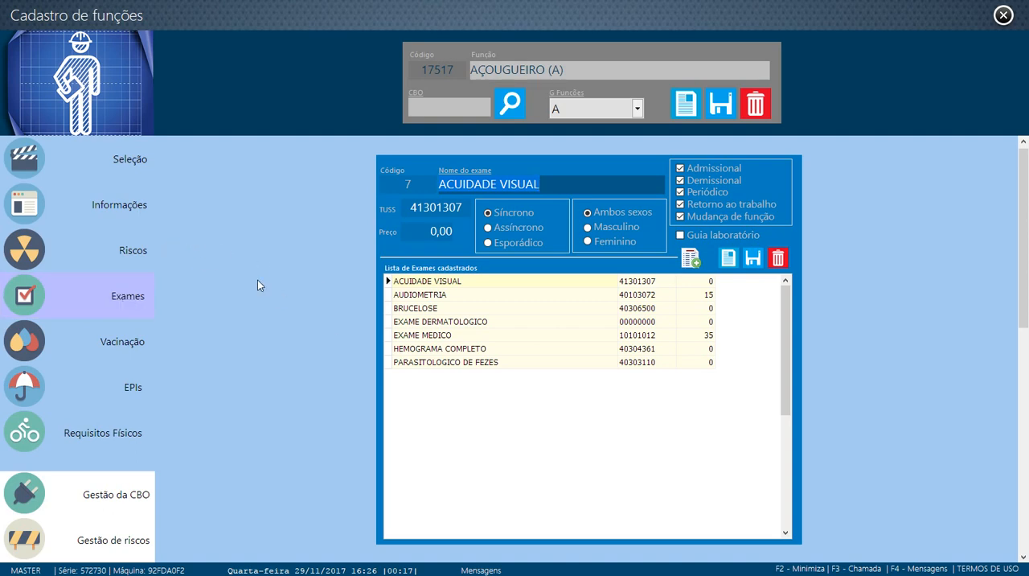
# Return to the function list and select AÇOUGUEIRO (A) 18062
pyautogui.click(116, 168)
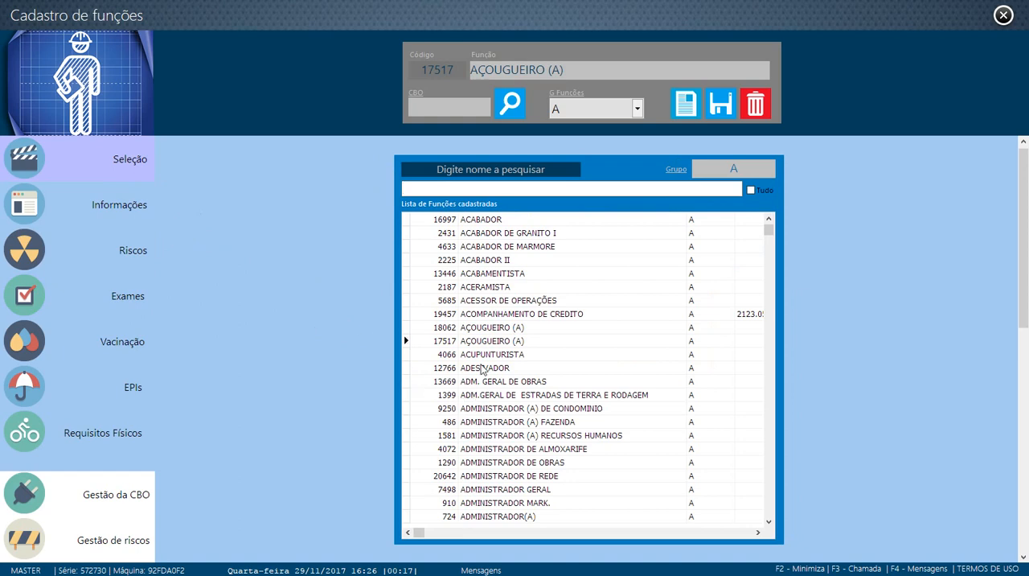
pyautogui.click(482, 329)
pyautogui.click(487, 341)
pyautogui.click(487, 330)
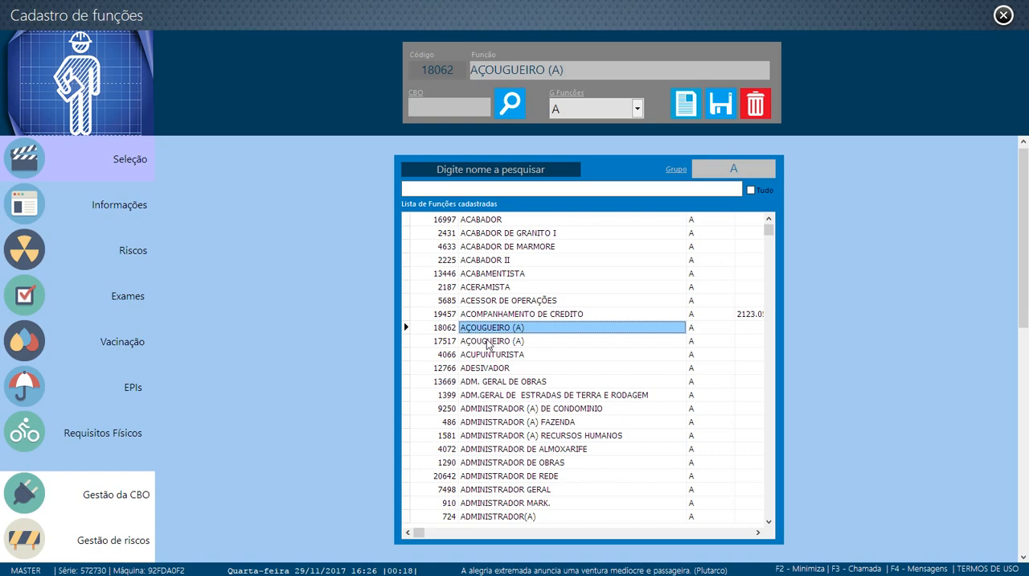
# List the functions of all groups and look through the AÇOUGUEIRO entries down to AÇOUGUEIRO (SUPERVISOR)
pyautogui.click(751, 190)
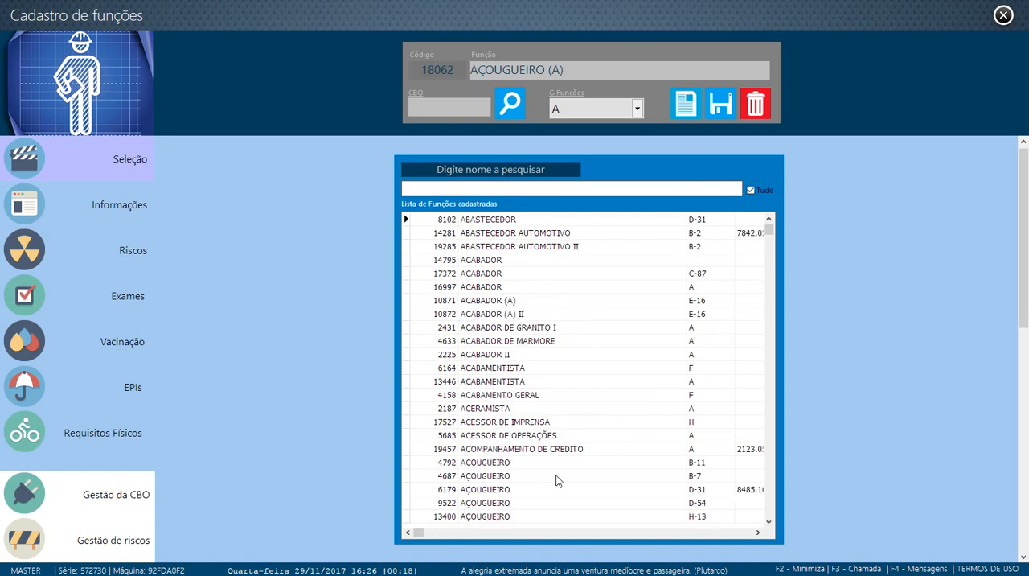
pyautogui.click(498, 465)
pyautogui.press('Down')
pyautogui.press('Down')
pyautogui.press('Down')
pyautogui.press('Down')
pyautogui.press('Down')
pyautogui.press('Down')
pyautogui.press('Down')
pyautogui.press('Down')
pyautogui.press('Down')
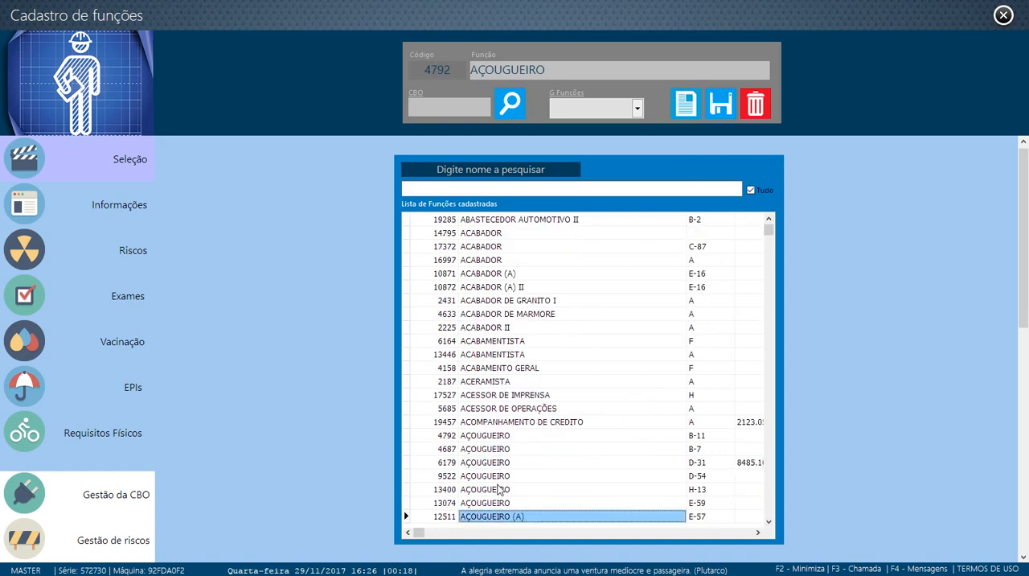
pyautogui.press('Down')
pyautogui.press('Down')
pyautogui.press('Down')
pyautogui.press('Down')
pyautogui.press('Down')
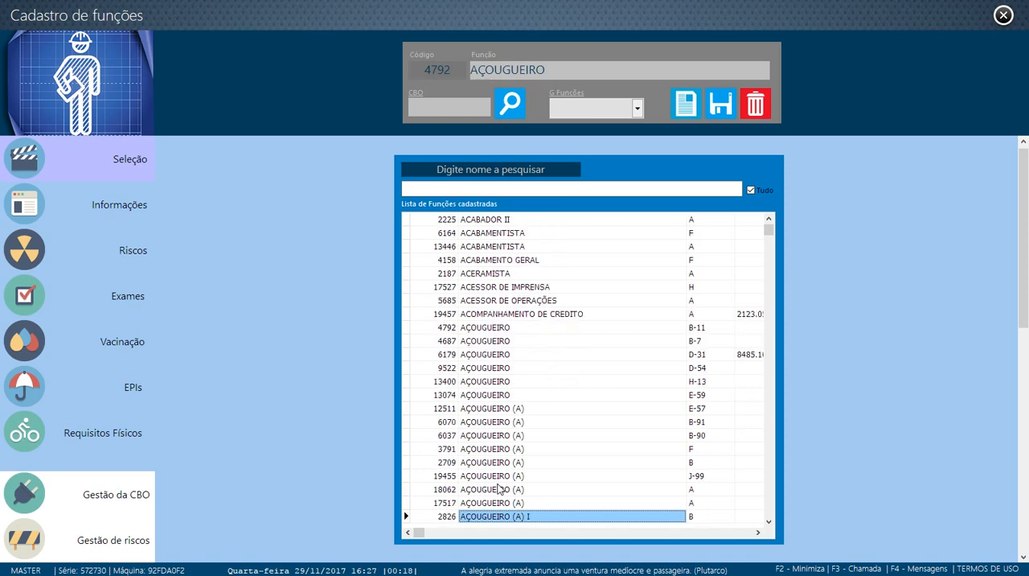
pyautogui.press('Down')
pyautogui.press('Down')
pyautogui.press('Down')
pyautogui.press('Up')
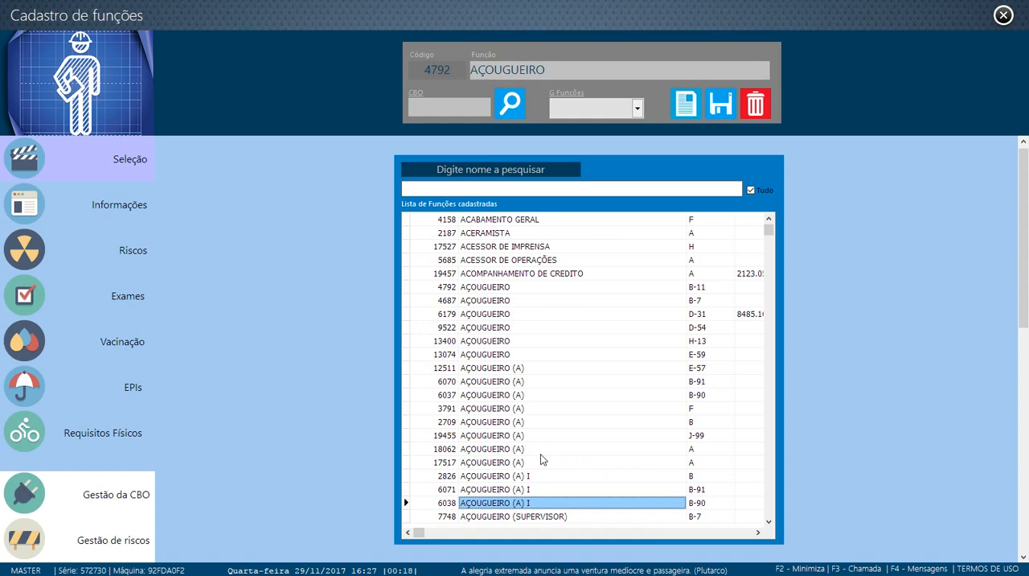
pyautogui.press('Down')
pyautogui.press('Up')
# Check the function group of each AÇOUGUEIRO entry from code 4792 to code 13074
pyautogui.click(572, 291)
pyautogui.click(573, 302)
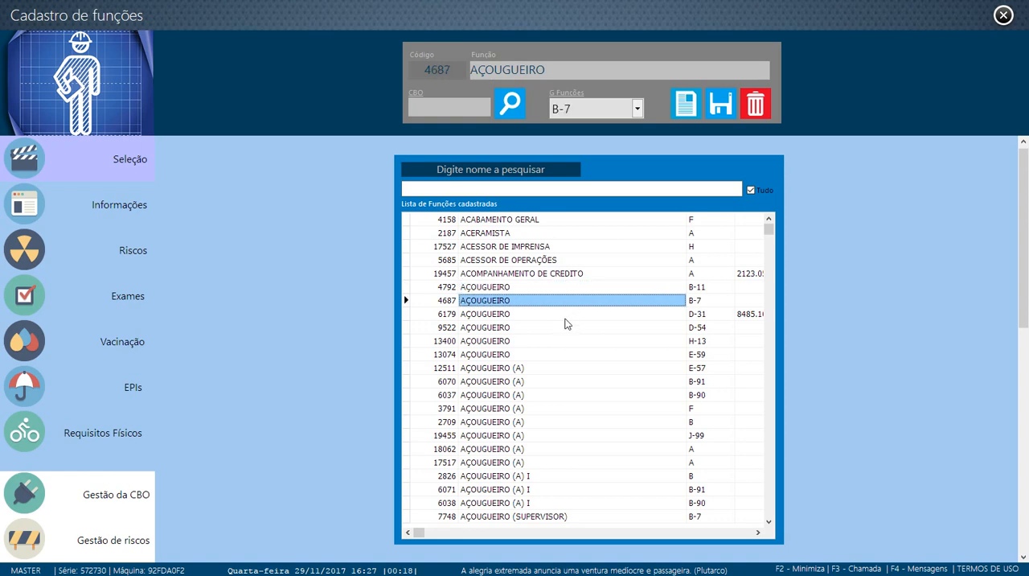
pyautogui.click(568, 316)
pyautogui.click(570, 330)
pyautogui.click(566, 345)
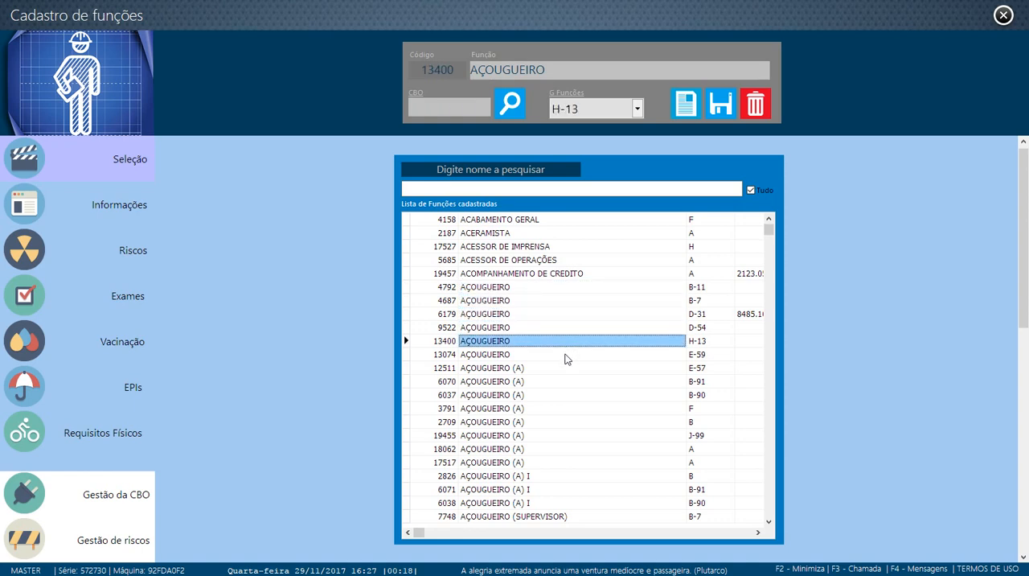
pyautogui.click(565, 355)
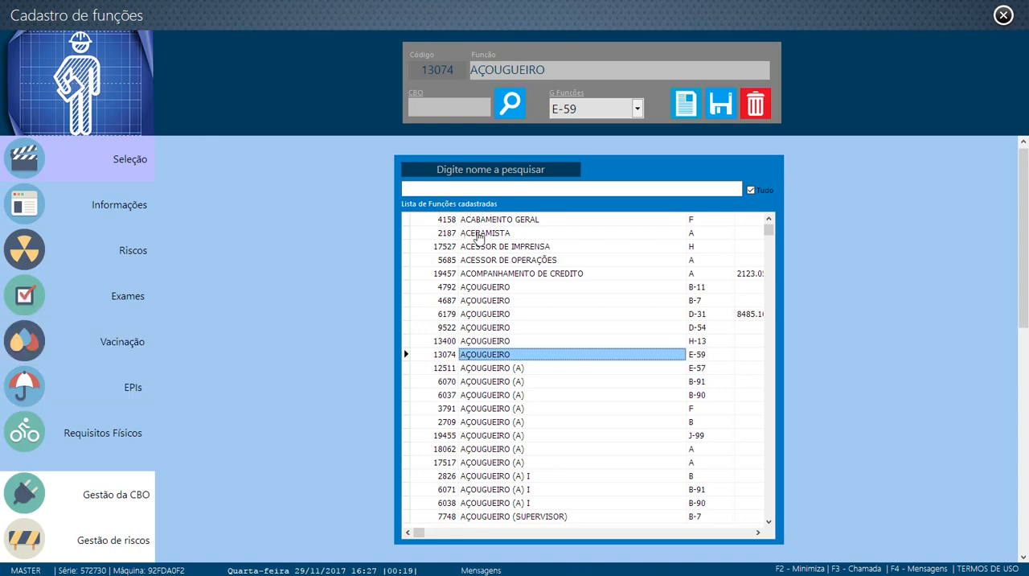
# Compare the AÇOUGUEIRO entry of group B-11 with the one of group B-7
pyautogui.click(513, 290)
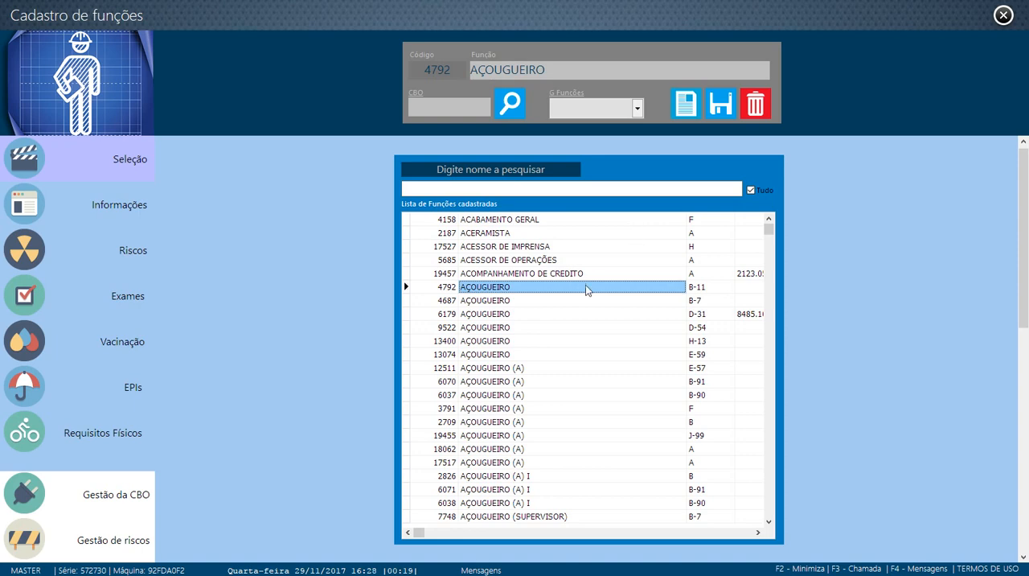
pyautogui.click(582, 302)
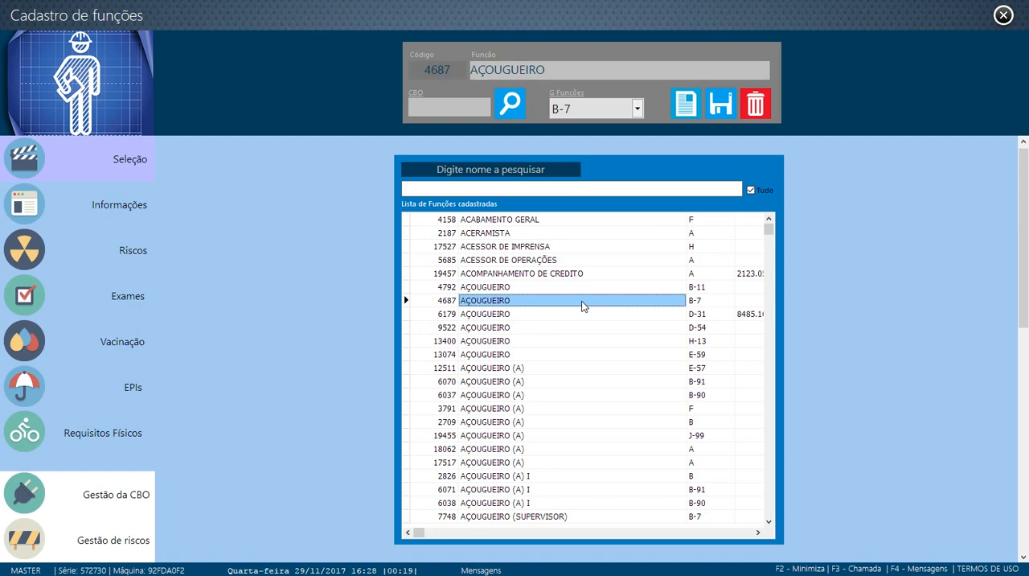
pyautogui.click(503, 289)
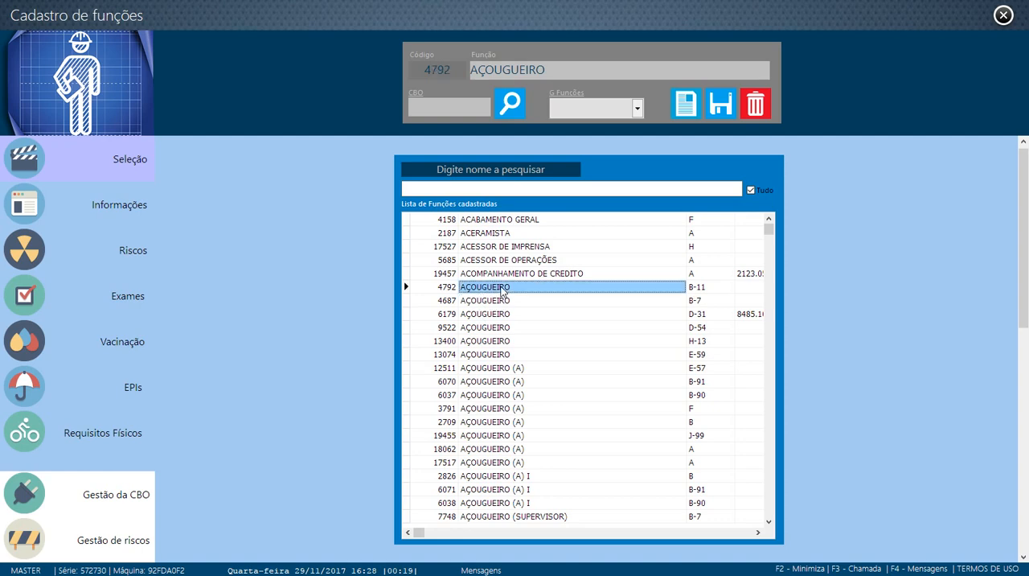
# Select AÇOUGUEIRO (A) 18062, restrict the function list to group A and start a blank function record
pyautogui.click(525, 451)
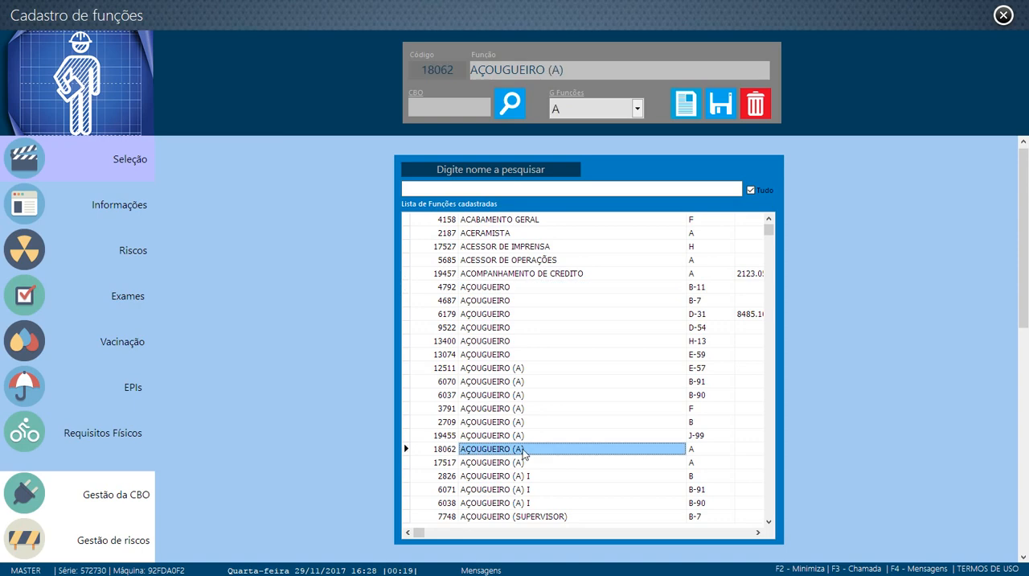
pyautogui.click(751, 191)
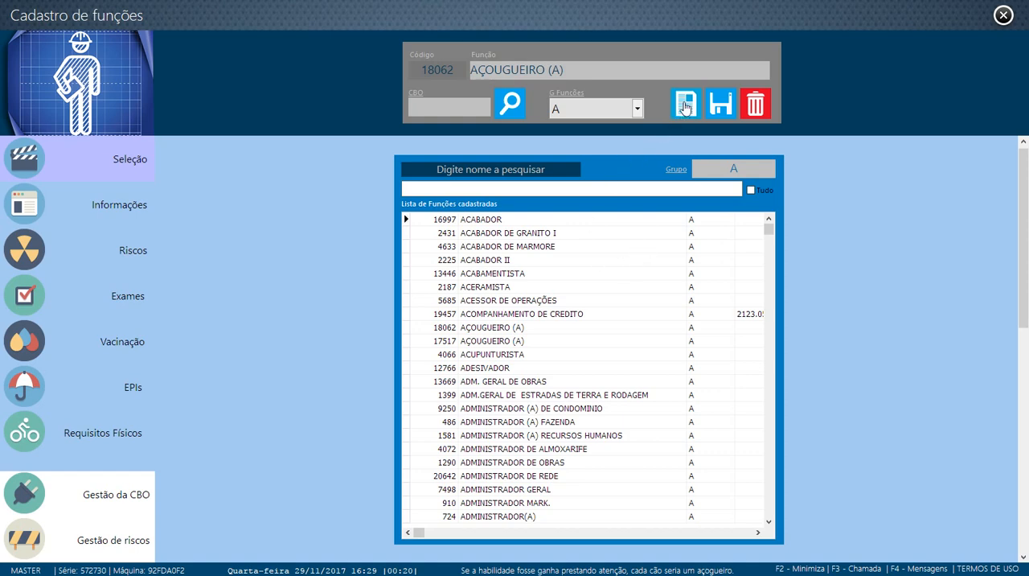
pyautogui.click(684, 109)
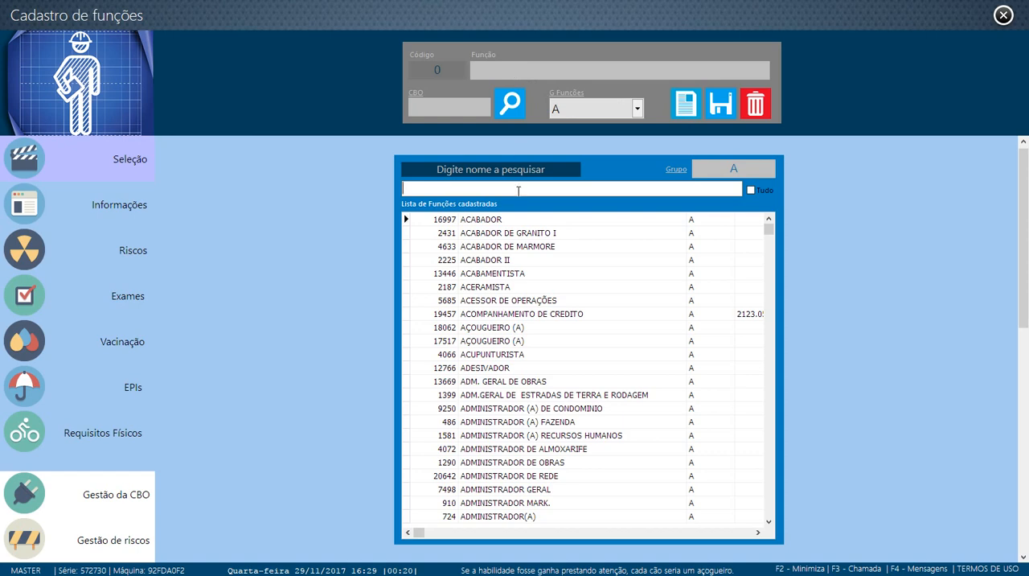
pyautogui.write('MORO')
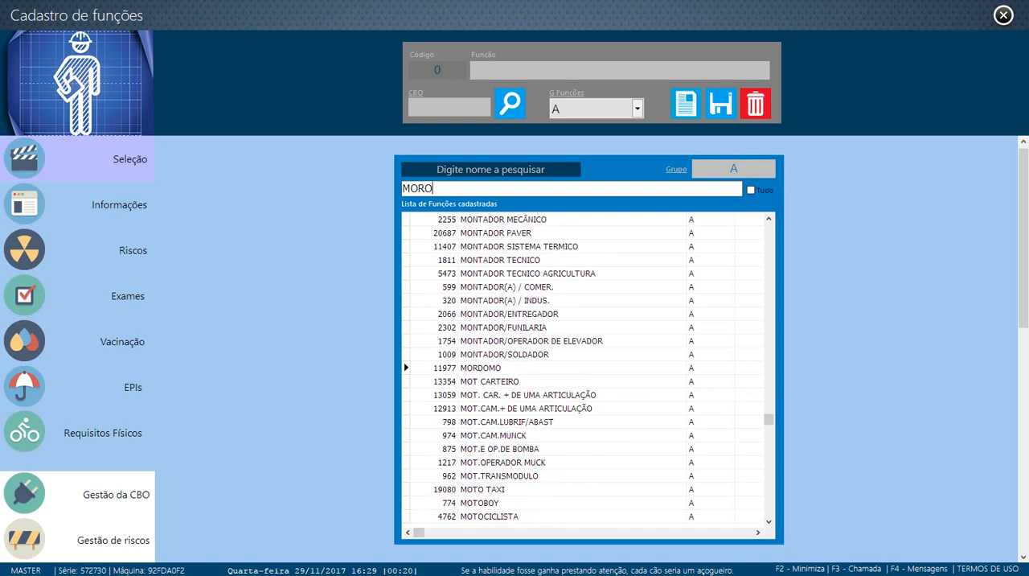
pyautogui.press('BackSpace')
pyautogui.press('BackSpace')
pyautogui.press('BackSpace')
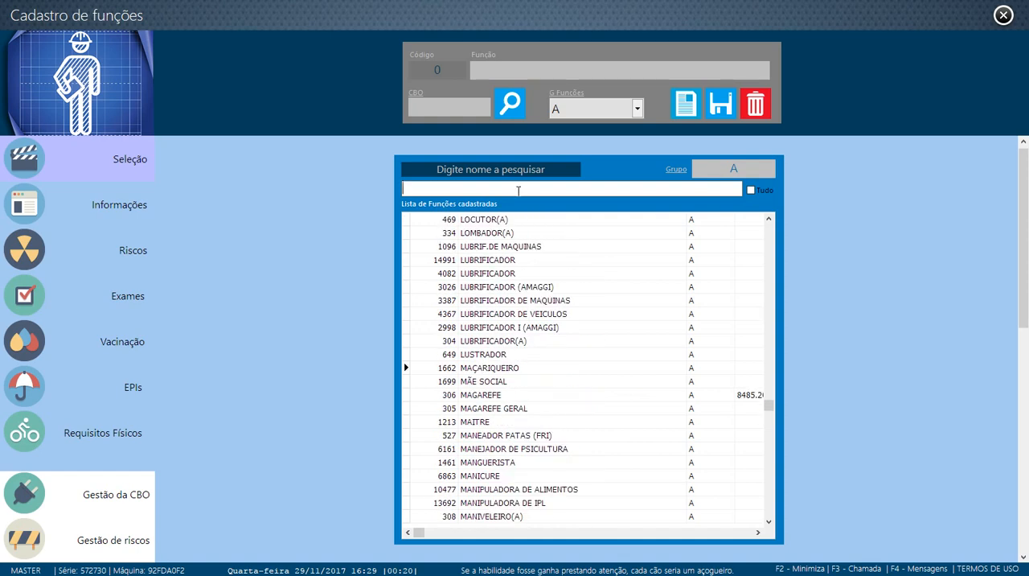
# Search the functions of all groups for MOTORISTA DE UBER
pyautogui.click(750, 190)
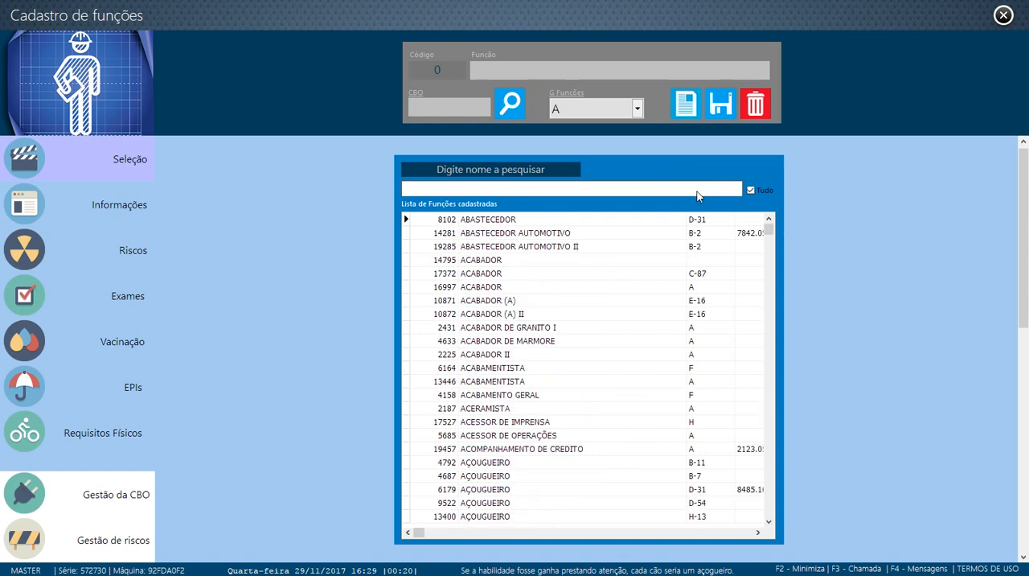
pyautogui.click(696, 191)
pyautogui.write('MO')
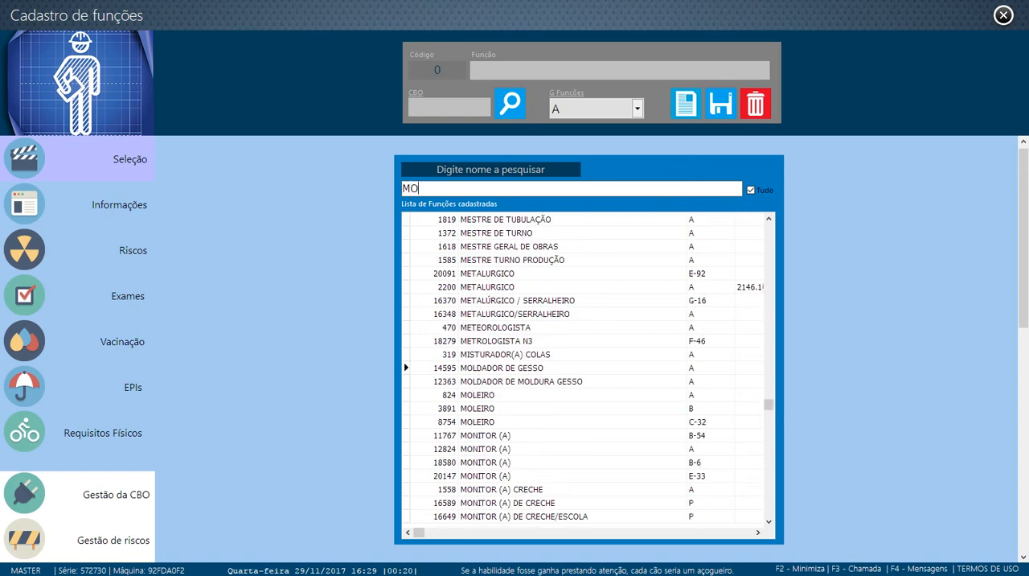
pyautogui.write('TORIST')
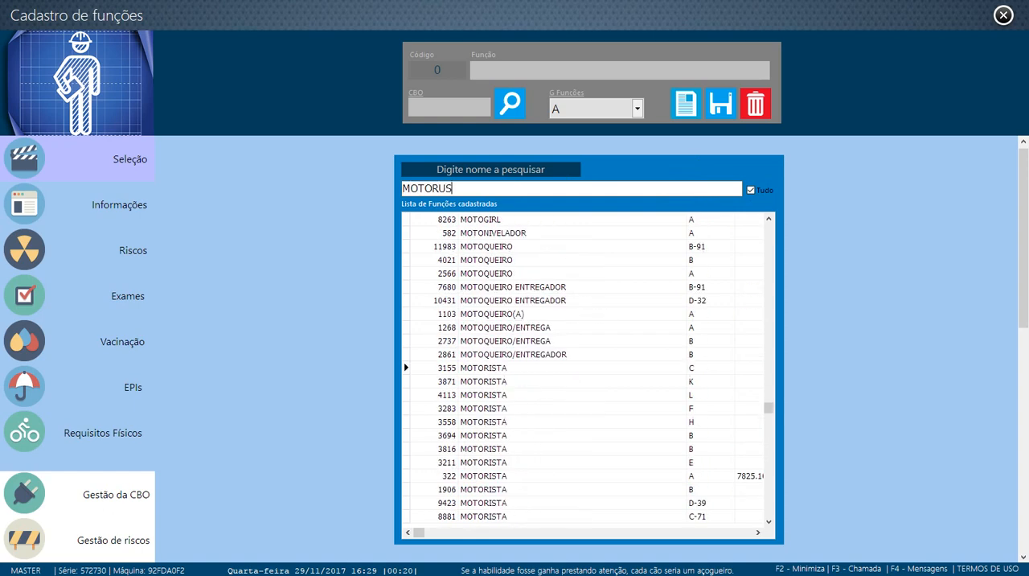
pyautogui.write('A ')
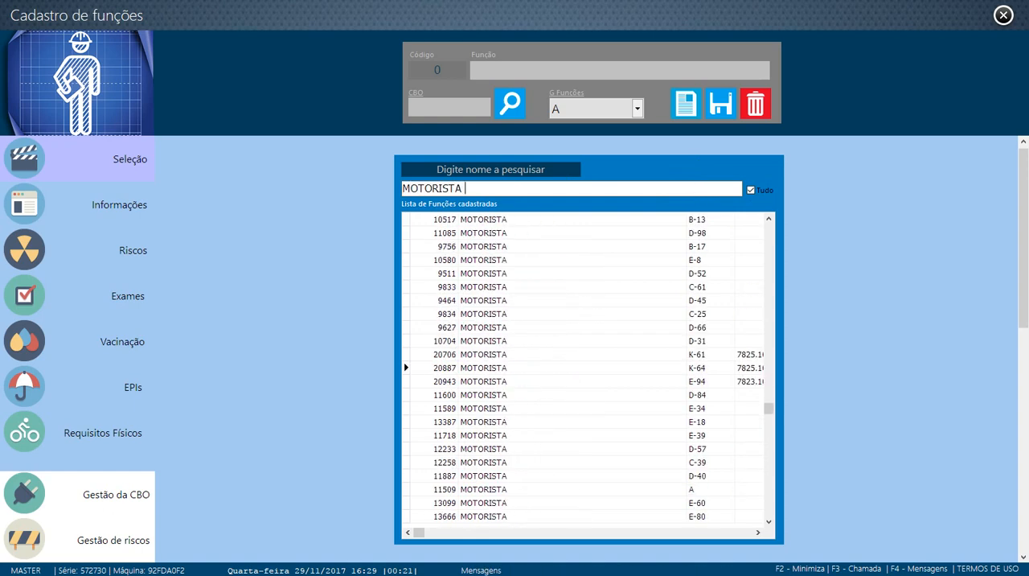
pyautogui.write('DE ')
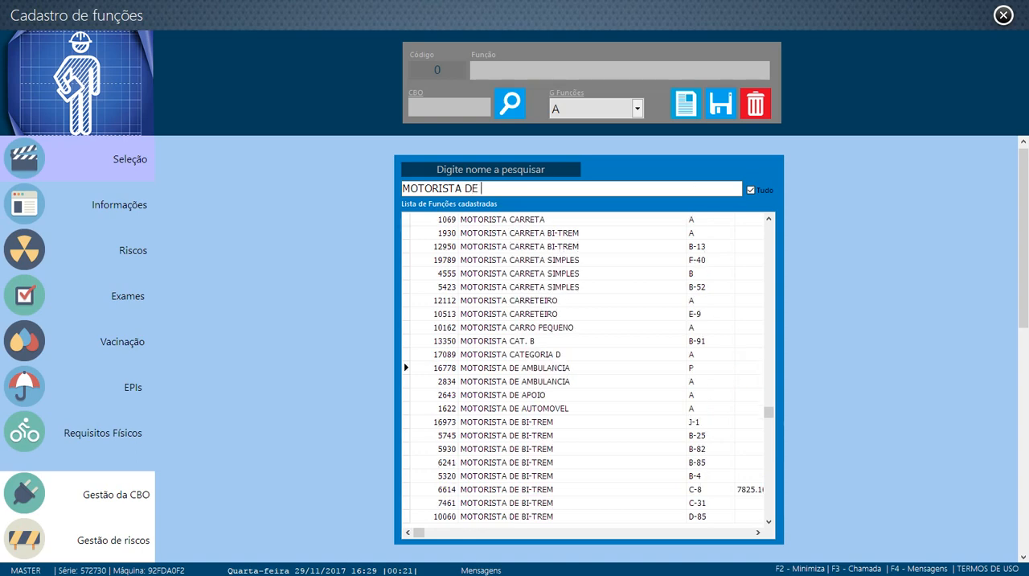
pyautogui.write('UBER')
# Copy the search text MOTORISTA DE UBER into the new record as its function name
pyautogui.moveTo(514, 193); pyautogui.dragTo(382, 208)
pyautogui.hotkey('ctrl', 'c')
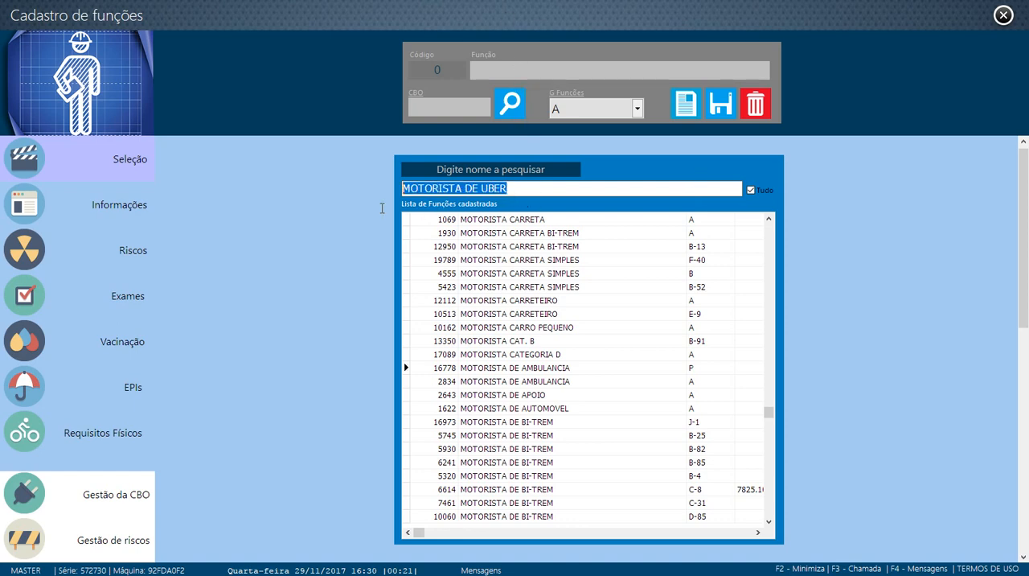
pyautogui.click(542, 69)
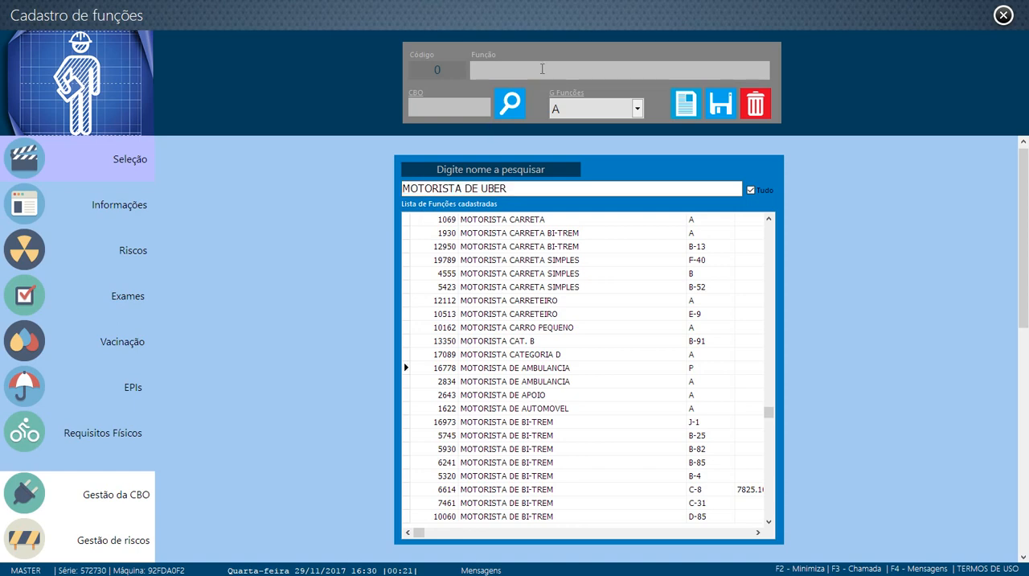
pyautogui.hotkey('ctrl', 'v')
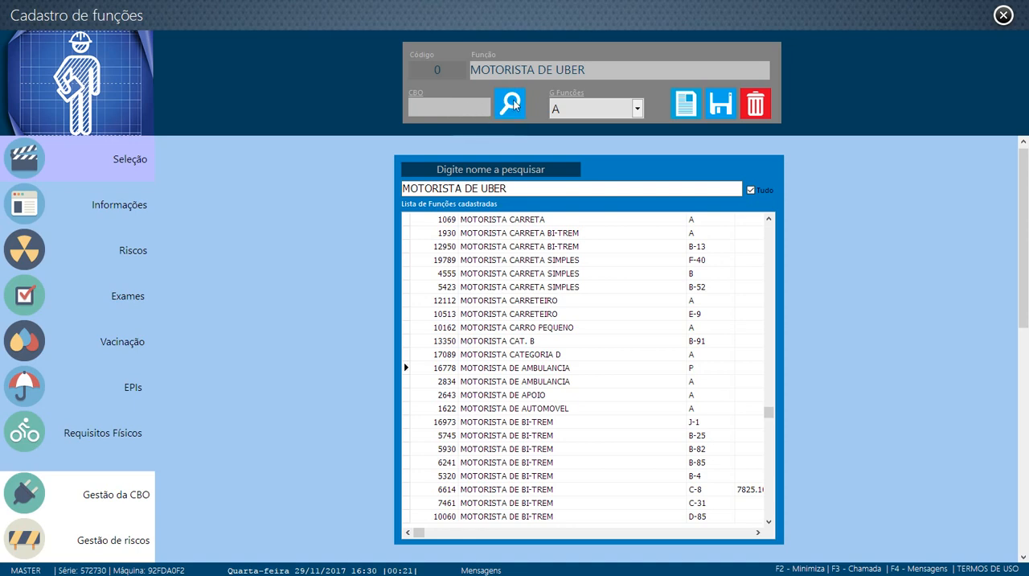
# Look up MOTORISTA in the CBO classification, assign 7823.05 Motorista de automóveis to the new function and save the record
pyautogui.click(512, 103)
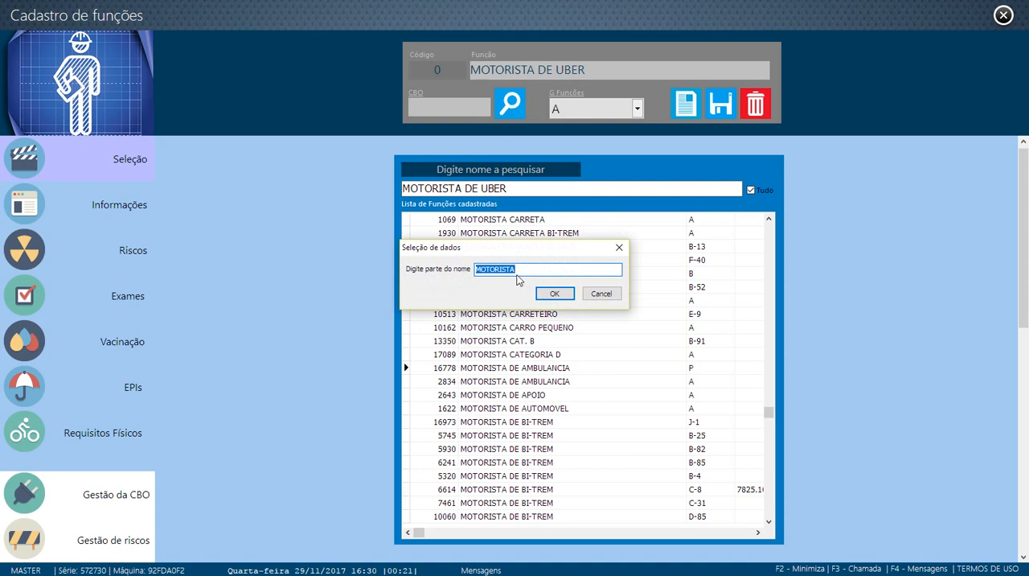
pyautogui.click(554, 294)
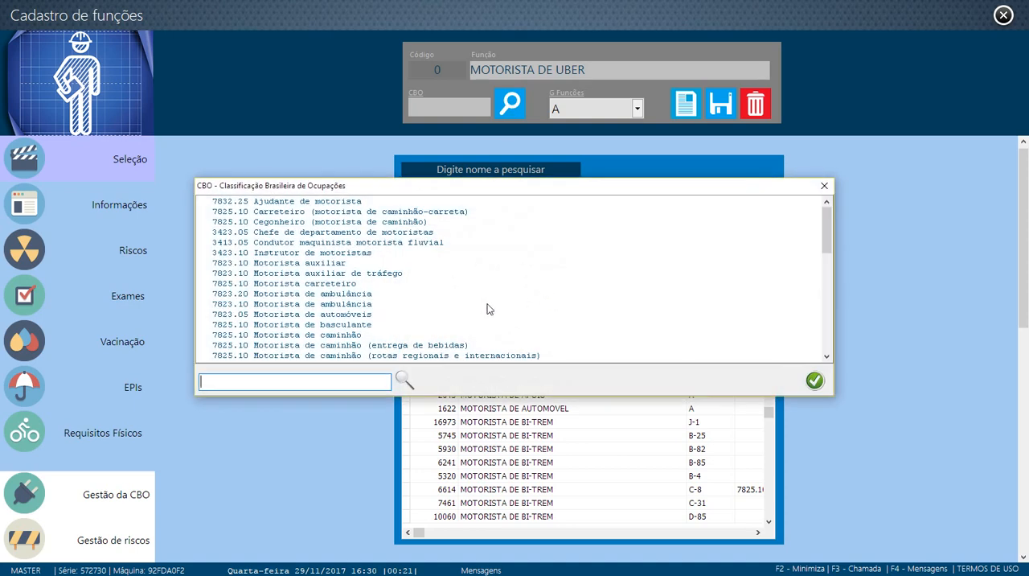
pyautogui.click(316, 315)
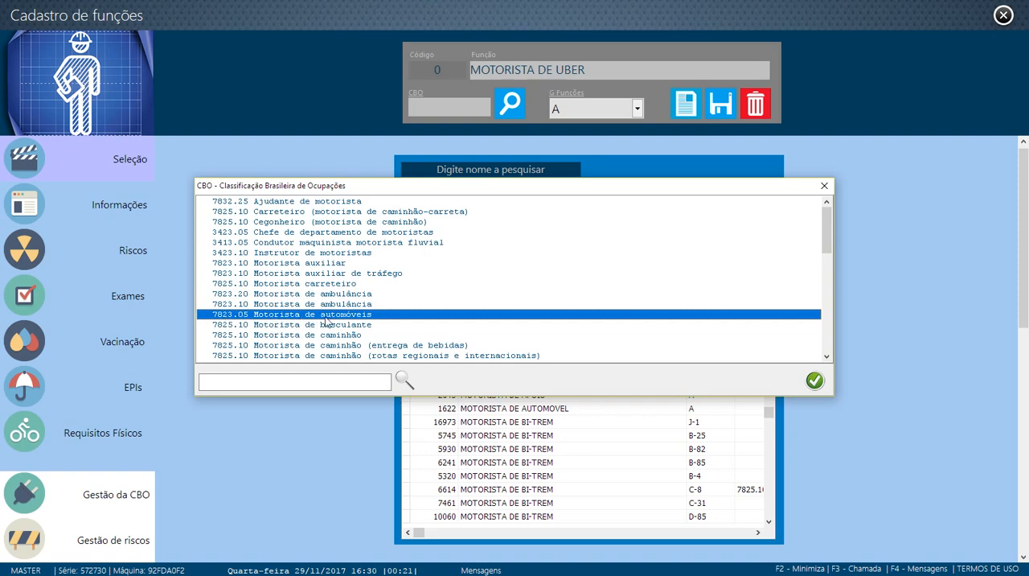
pyautogui.click(814, 381)
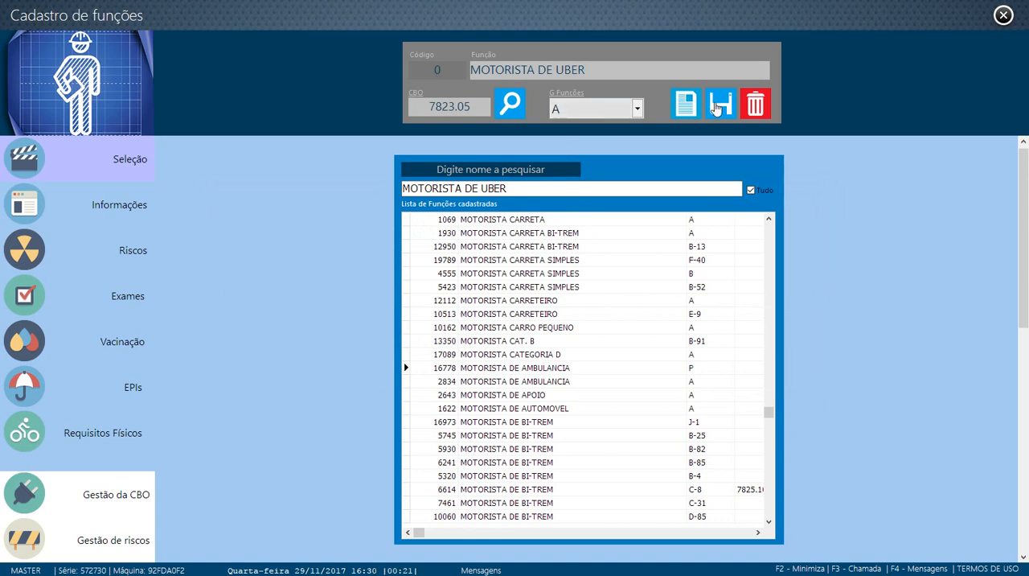
pyautogui.click(718, 107)
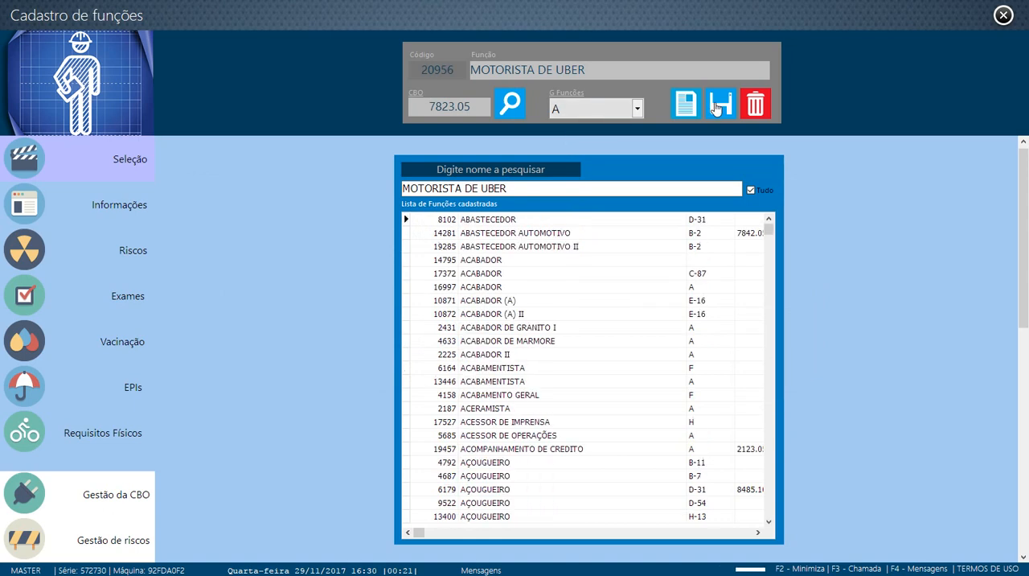
# Restrict the function list to group A and select the MOTORISTA DE UBER entry
pyautogui.click(751, 190)
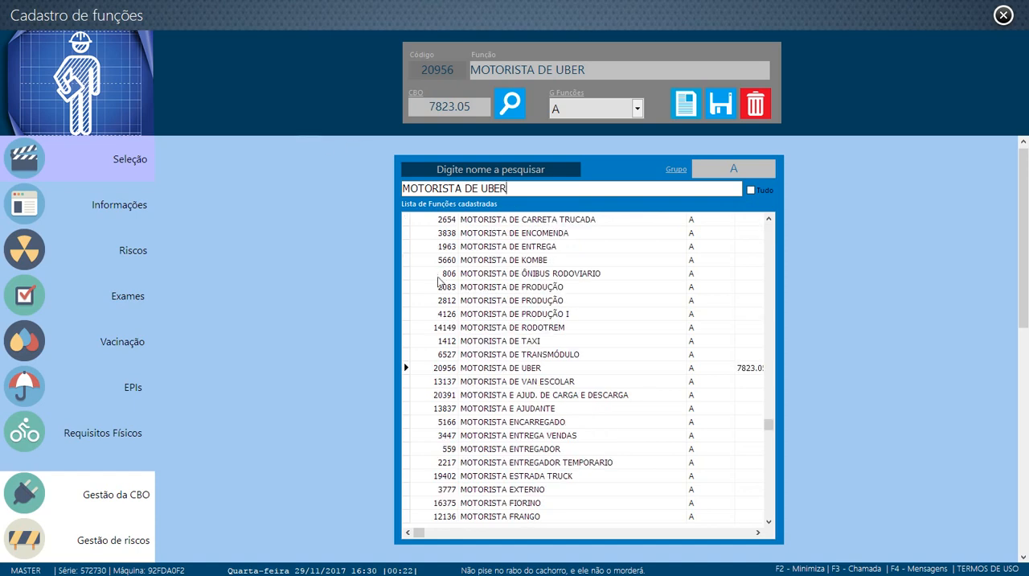
pyautogui.click(466, 371)
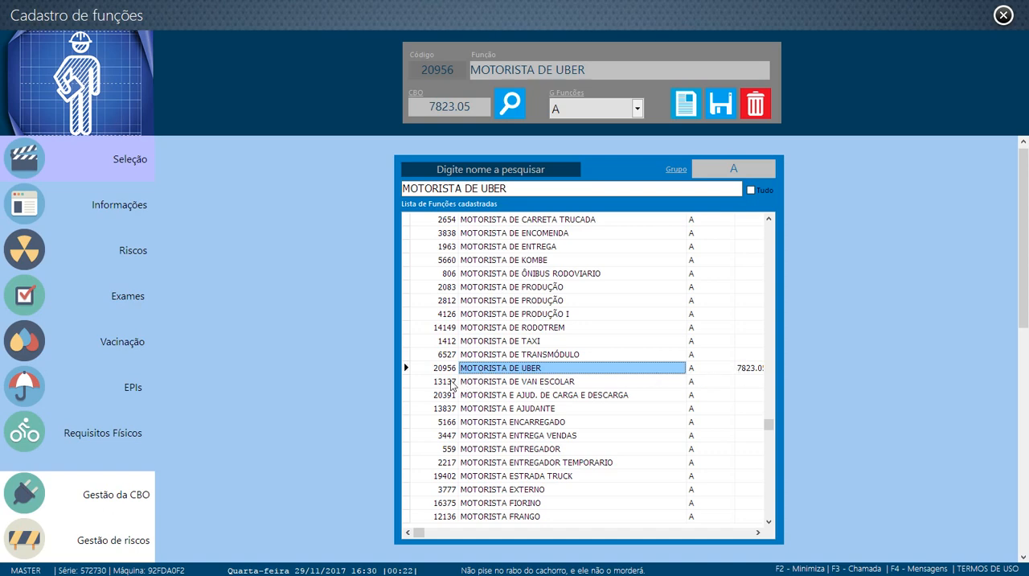
pyautogui.click(444, 369)
pyautogui.click(481, 370)
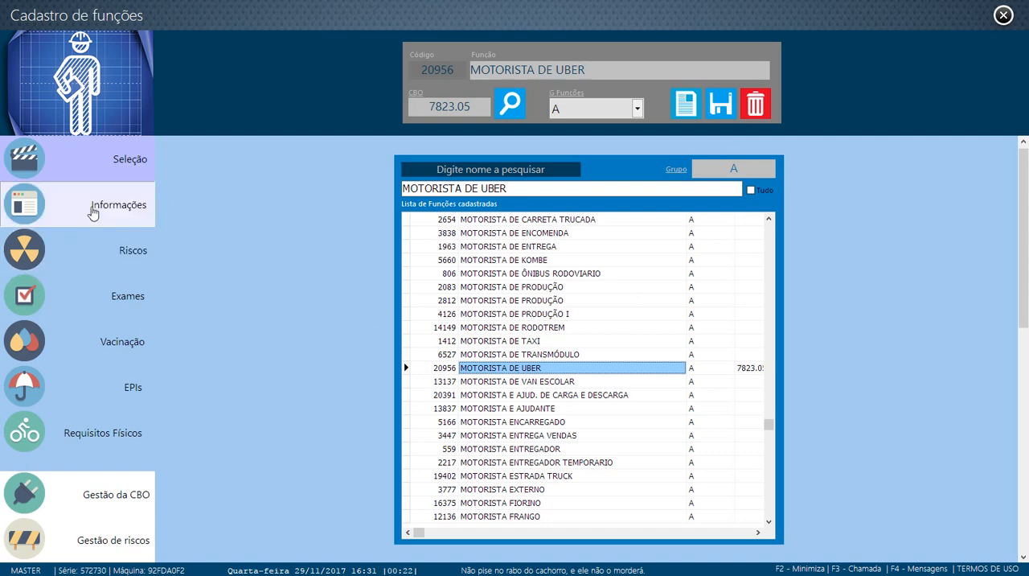
# Review the function's general information and the already registered descriptions, closing that list without choosing one
pyautogui.click(94, 212)
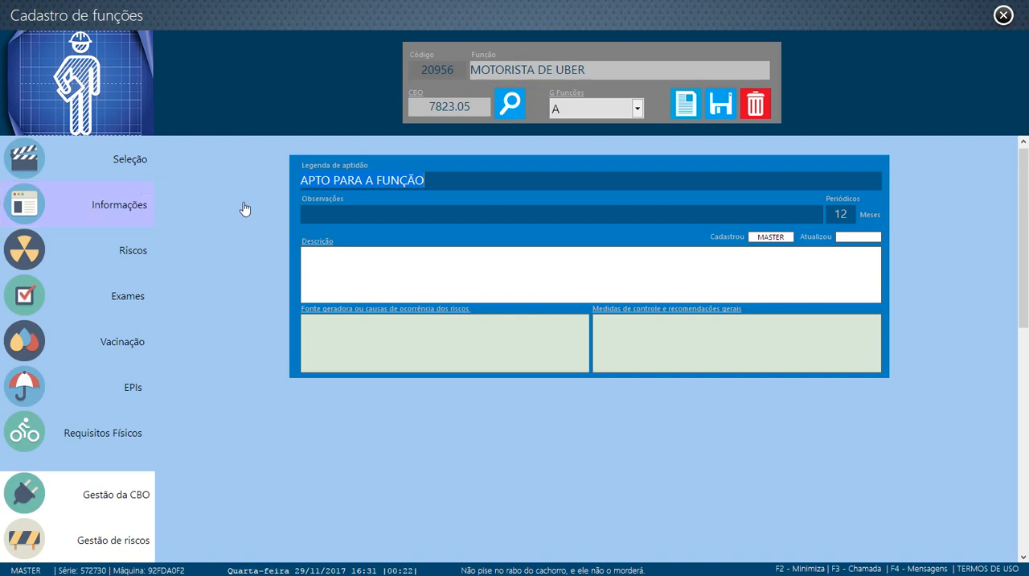
pyautogui.click(336, 213)
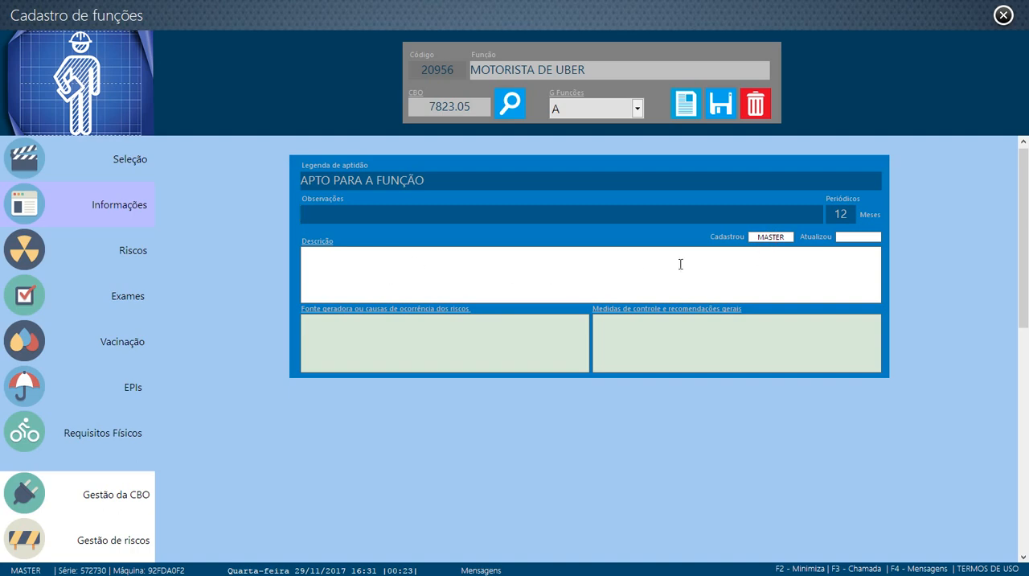
pyautogui.click(361, 259)
pyautogui.click(322, 244)
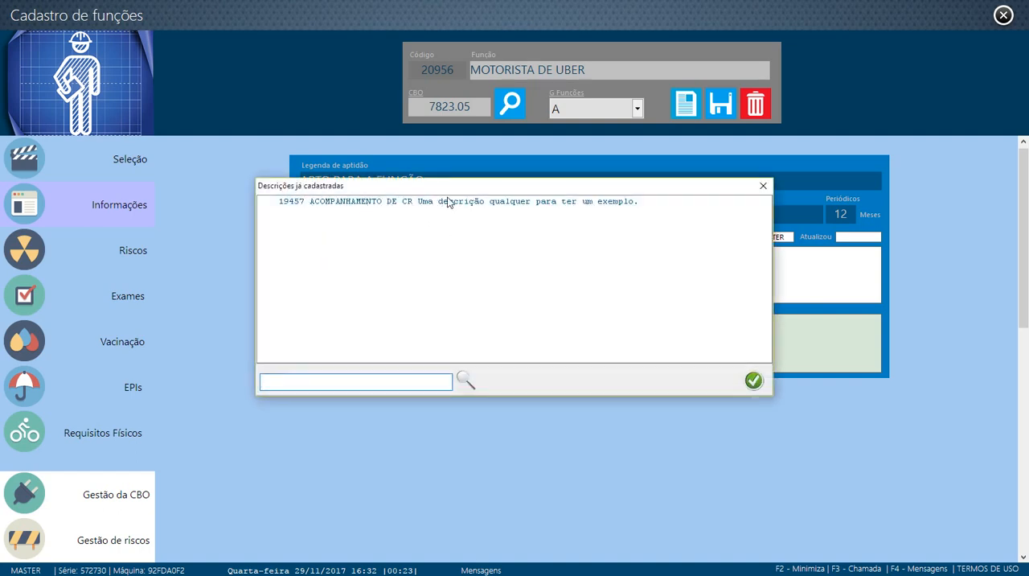
pyautogui.click(764, 186)
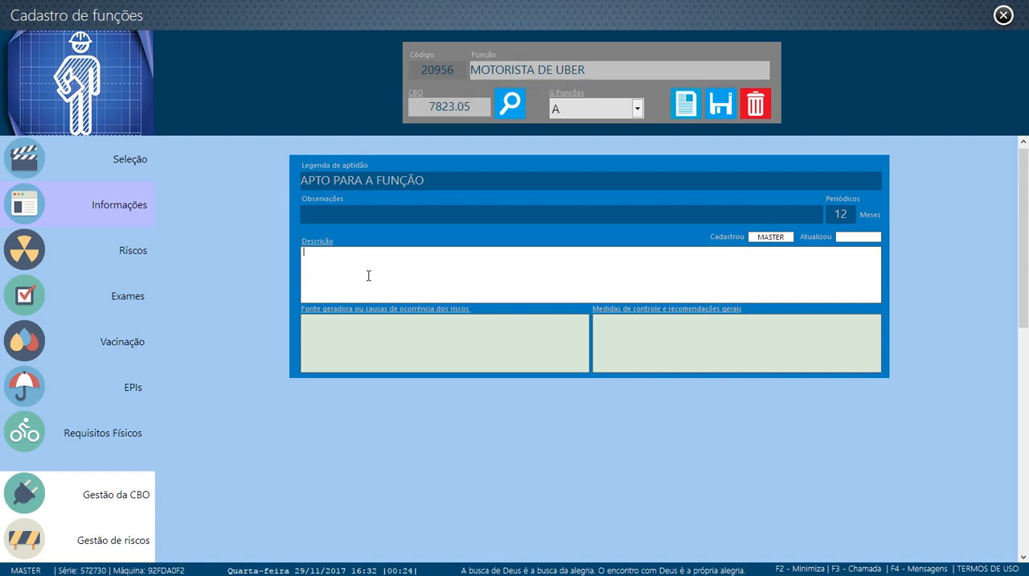
# Mark the function's physical risks RADIAÇÃO ULTRAVIOLETA, RUÍDO CONTÍNUO OU INTERMITENTE and VIBRAÇÃO DE CORPO INTEIRO
pyautogui.click(112, 259)
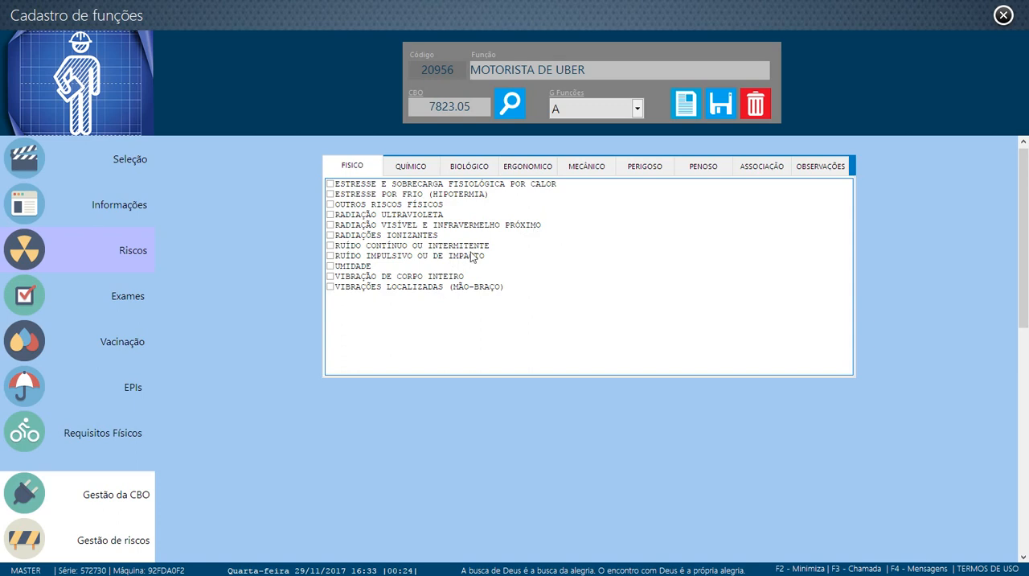
pyautogui.click(331, 216)
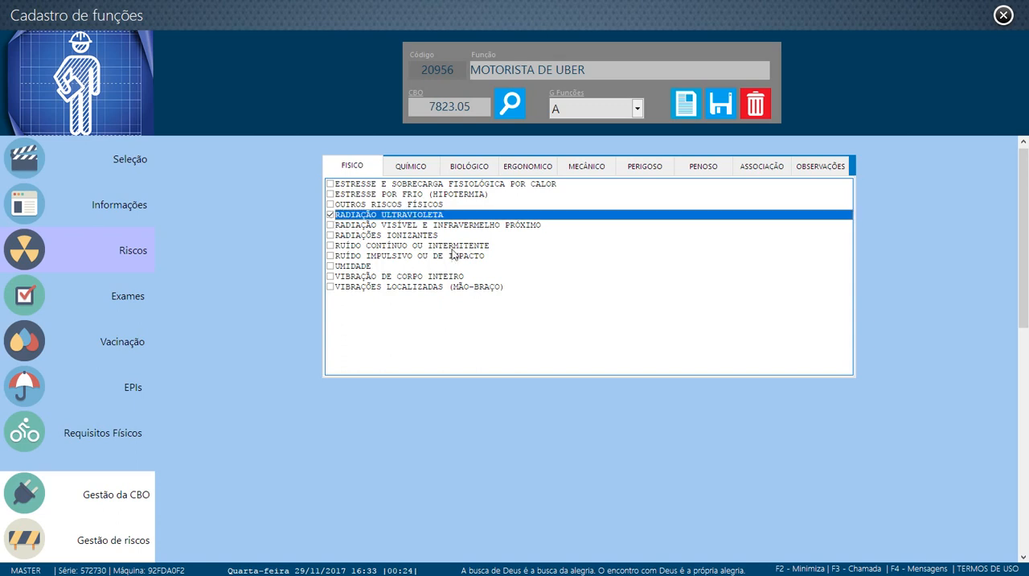
pyautogui.click(331, 246)
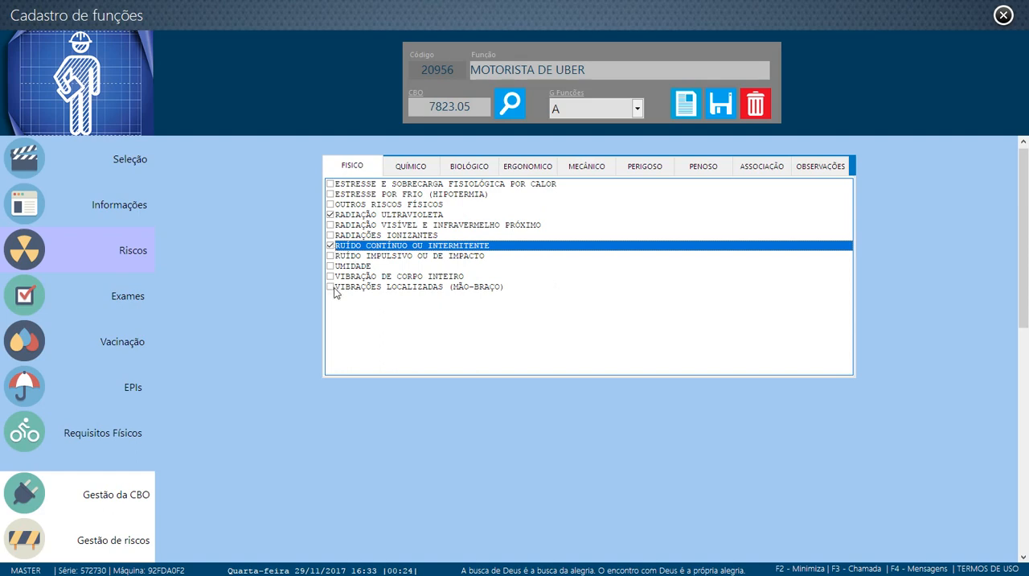
pyautogui.click(331, 277)
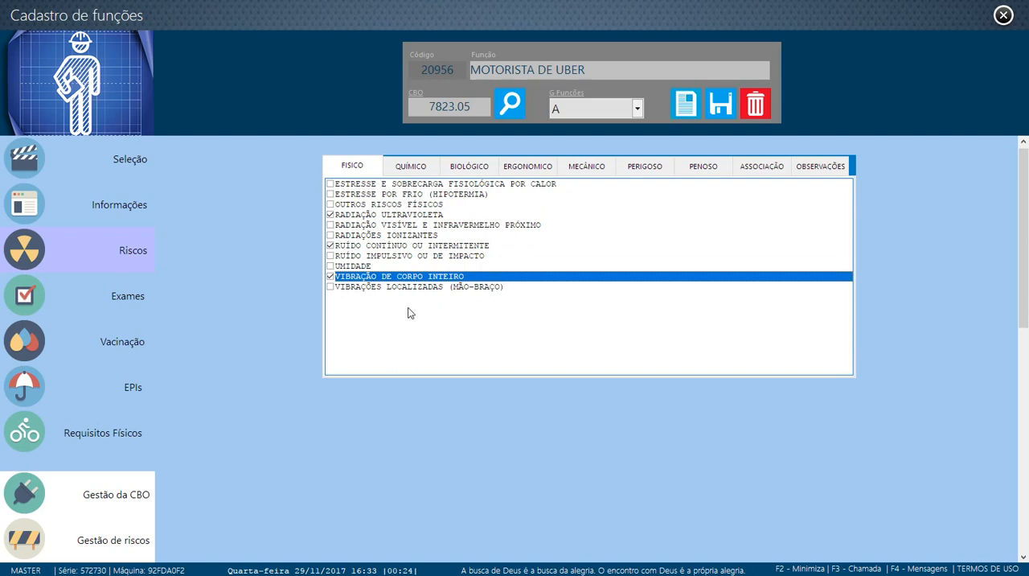
# Mark the ergonomic risk SITUAÇÕES DE ESTRESSE and the mechanical risk ACIDENTES DE TRÂNSITO for the function
pyautogui.click(531, 171)
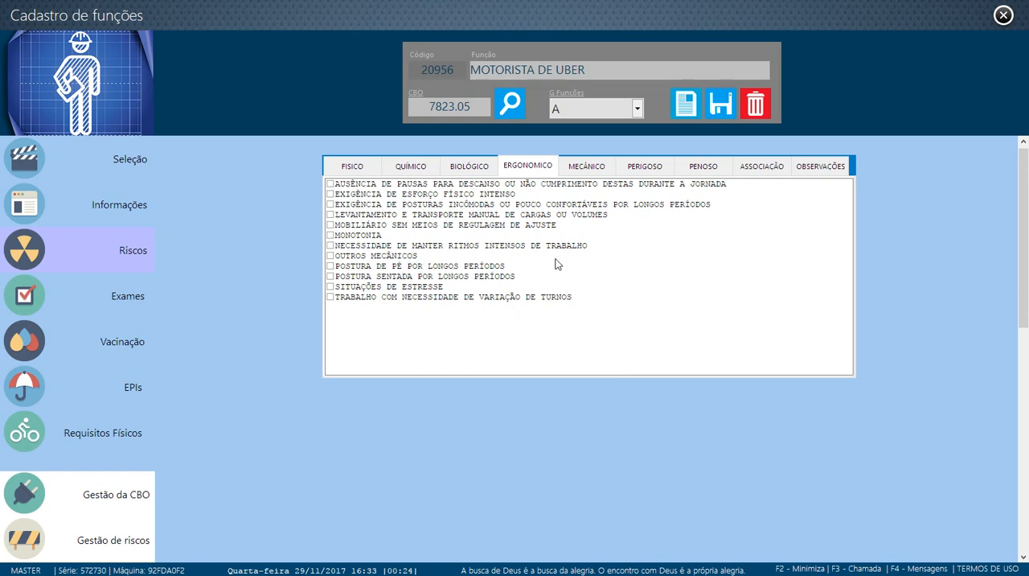
pyautogui.click(331, 287)
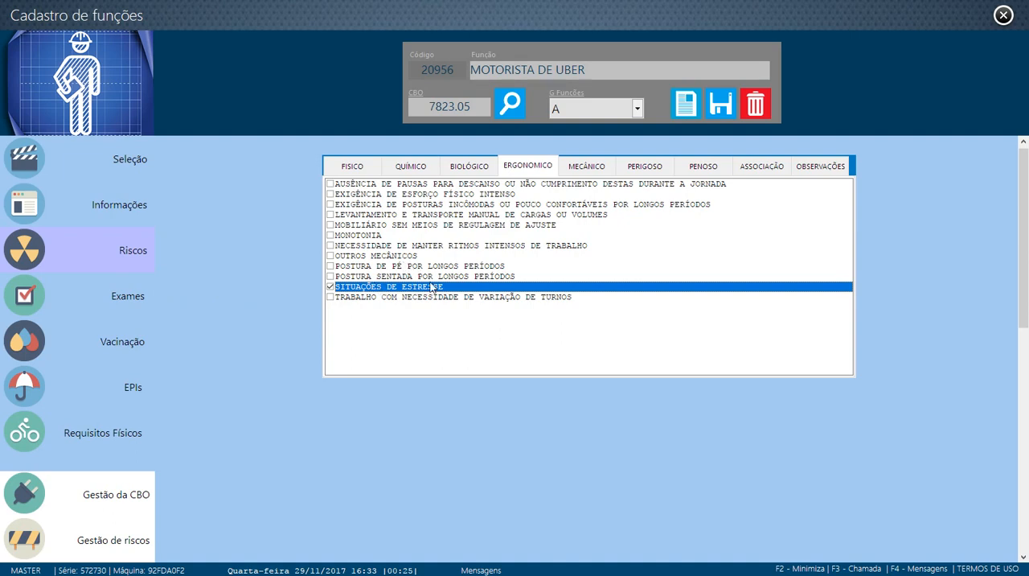
pyautogui.click(586, 166)
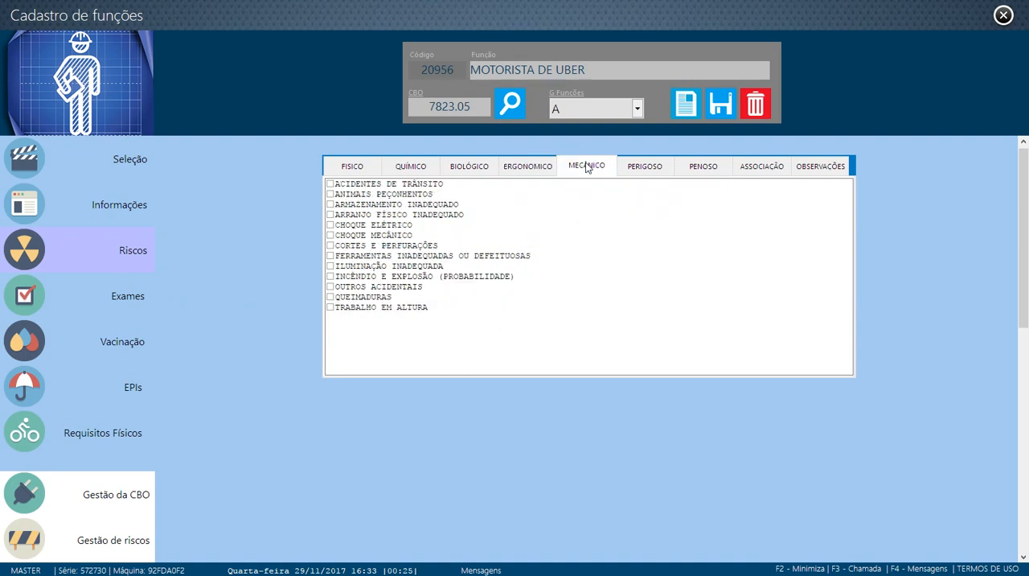
pyautogui.click(330, 184)
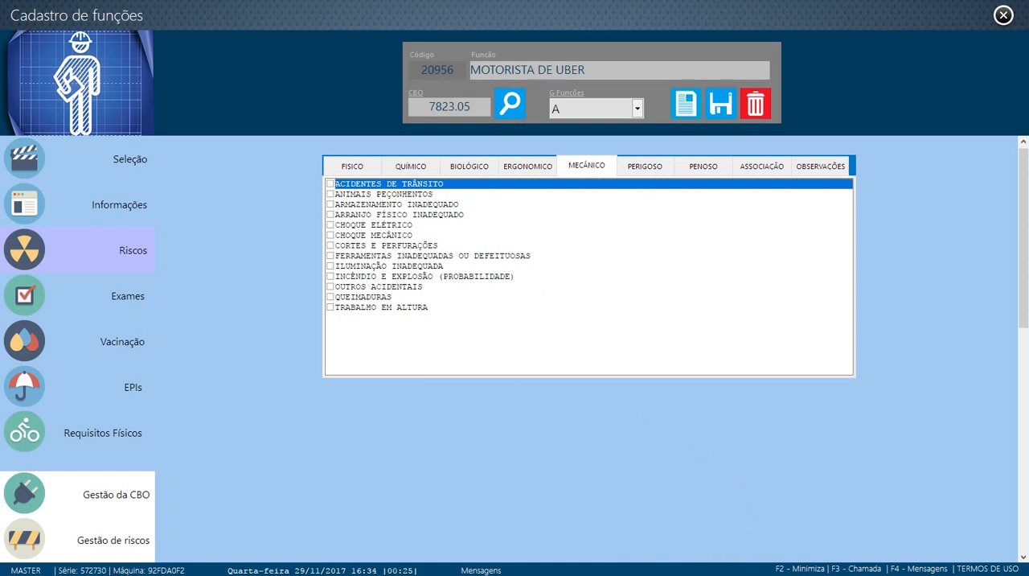
pyautogui.click(330, 184)
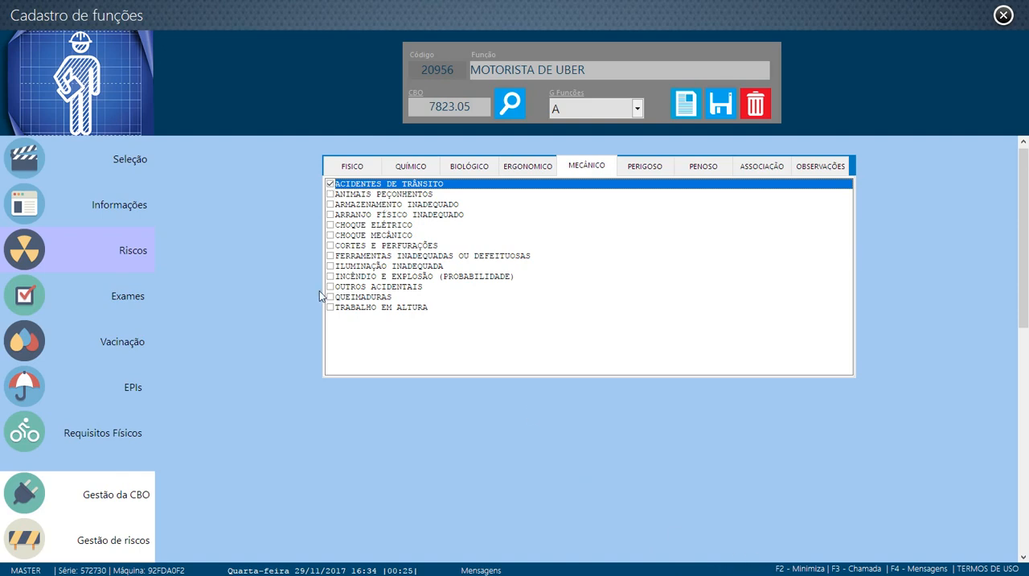
# Open the function's exam suggestions and mark AVALIACAO DO ESTADO MENTAL and DOSAGEM DO COLESTEROL
pyautogui.click(91, 308)
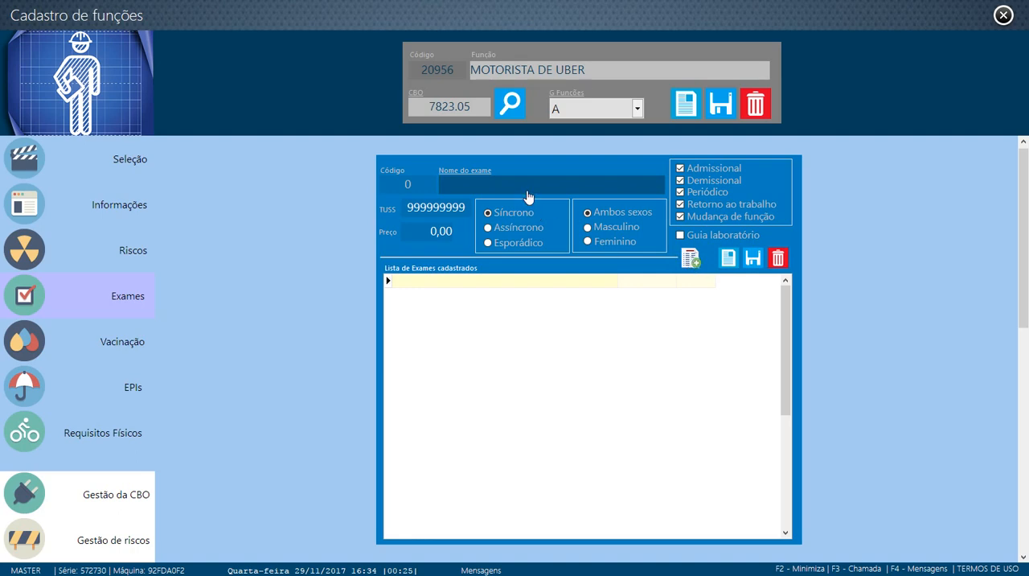
pyautogui.click(688, 264)
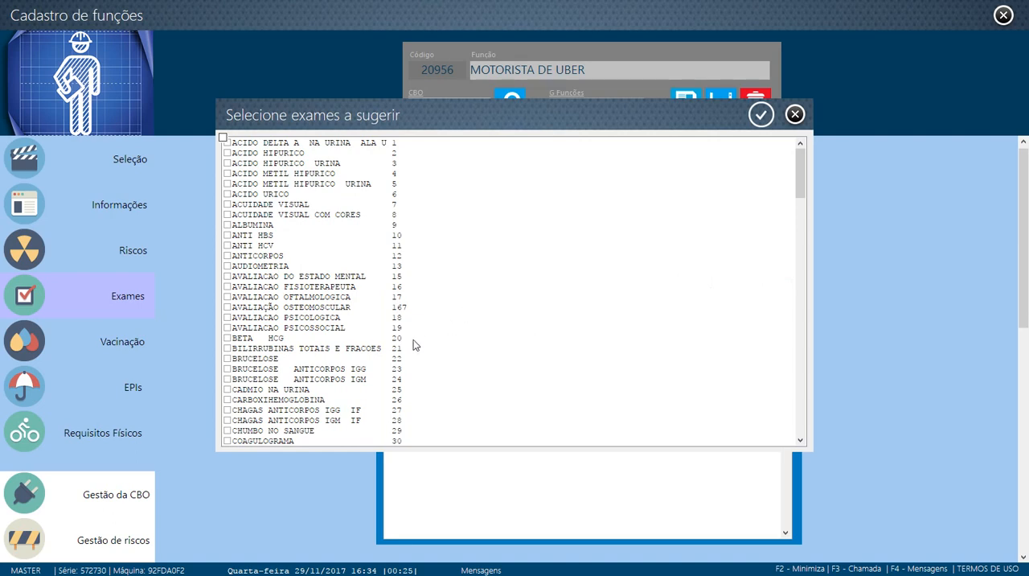
pyautogui.scroll(-1, 247, 385)
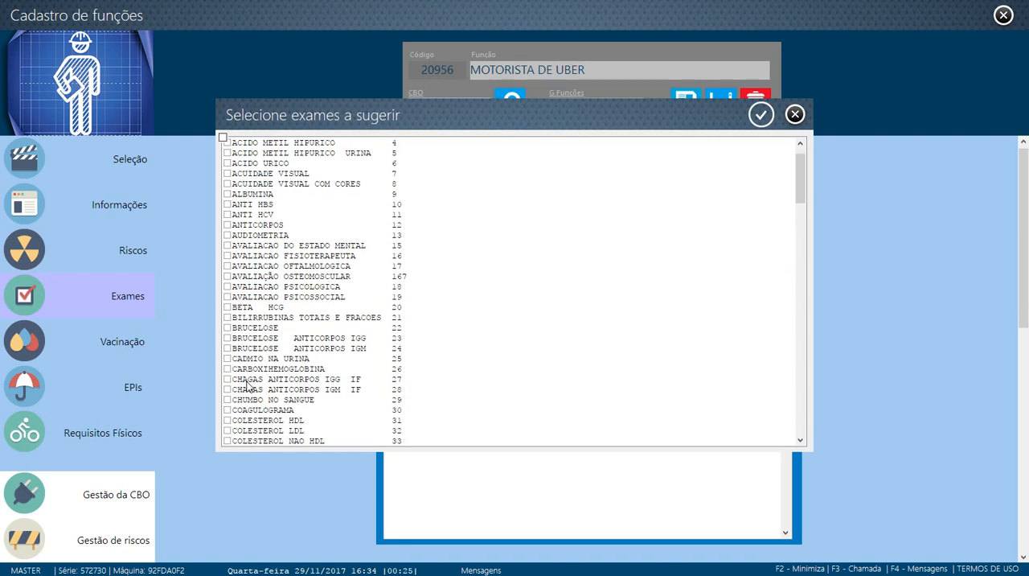
pyautogui.click(229, 246)
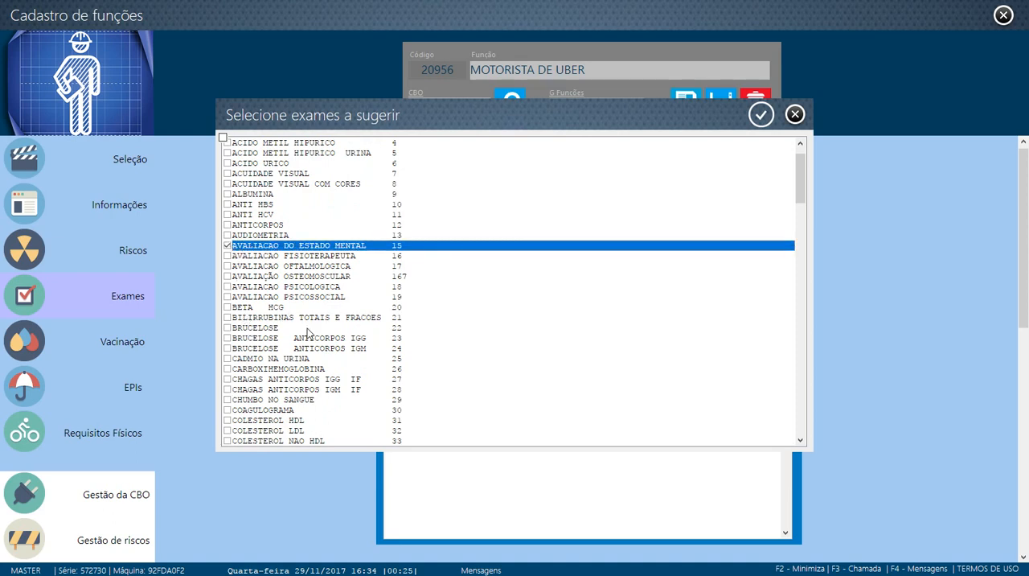
pyautogui.scroll(-2, 243, 359)
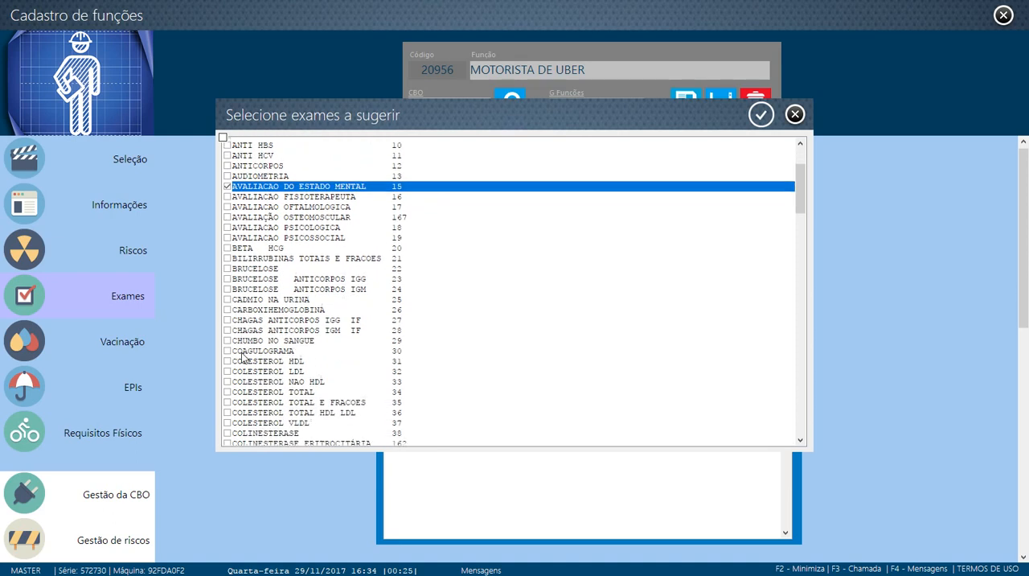
pyautogui.scroll(-3, 243, 369)
pyautogui.scroll(-3, 243, 369)
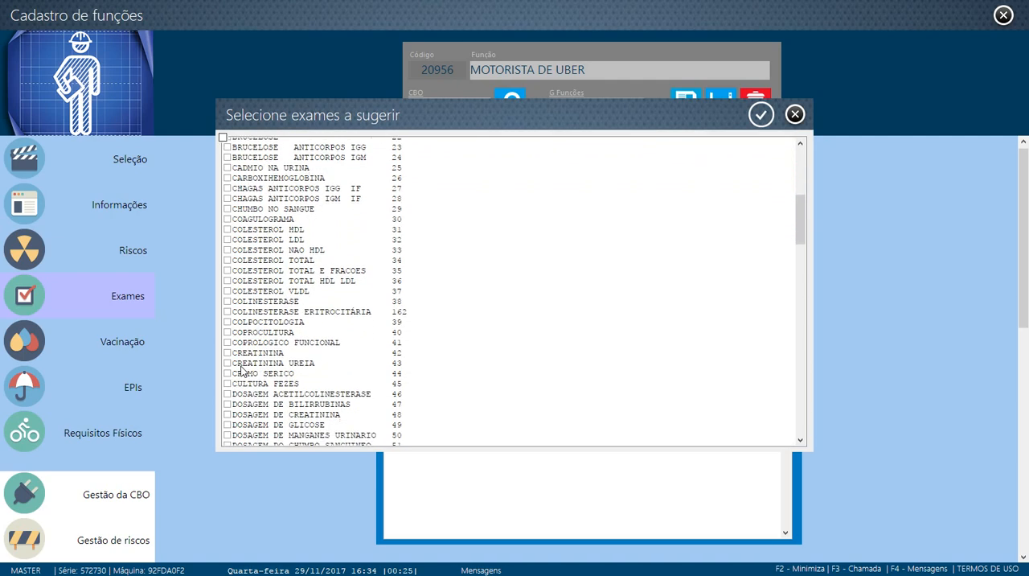
pyautogui.scroll(-1, 243, 371)
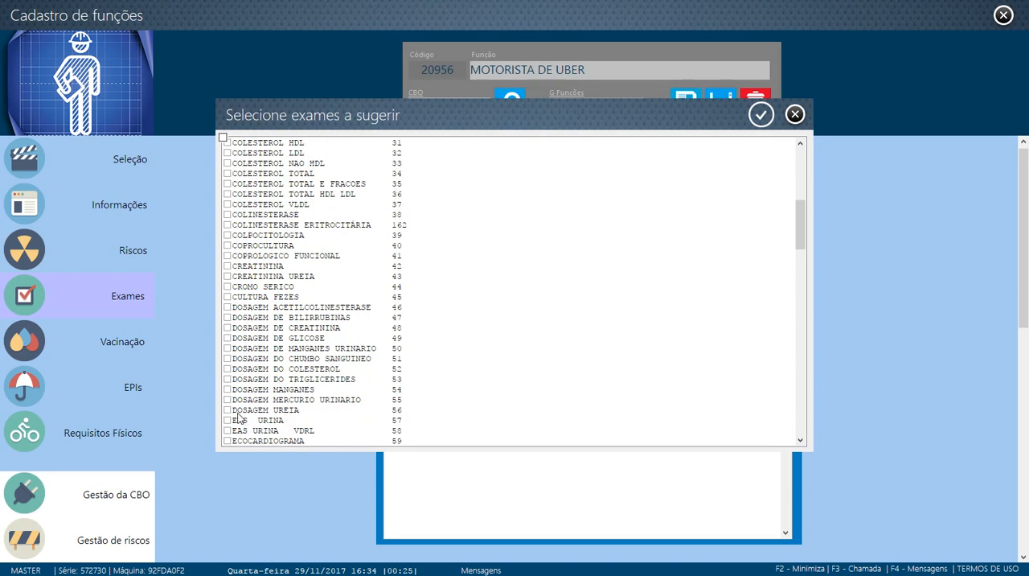
pyautogui.click(228, 370)
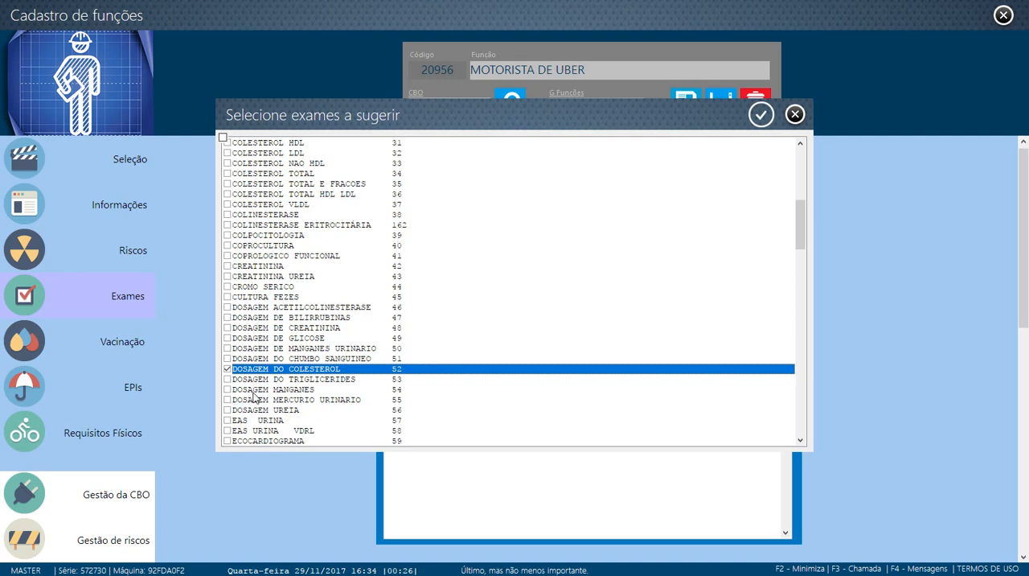
# Mark EXAME MEDICO and ELETROCARDIOGRAMA as well and add all marked exams to the function
pyautogui.scroll(-2, 254, 396)
pyautogui.scroll(-2, 254, 396)
pyautogui.scroll(-2, 254, 396)
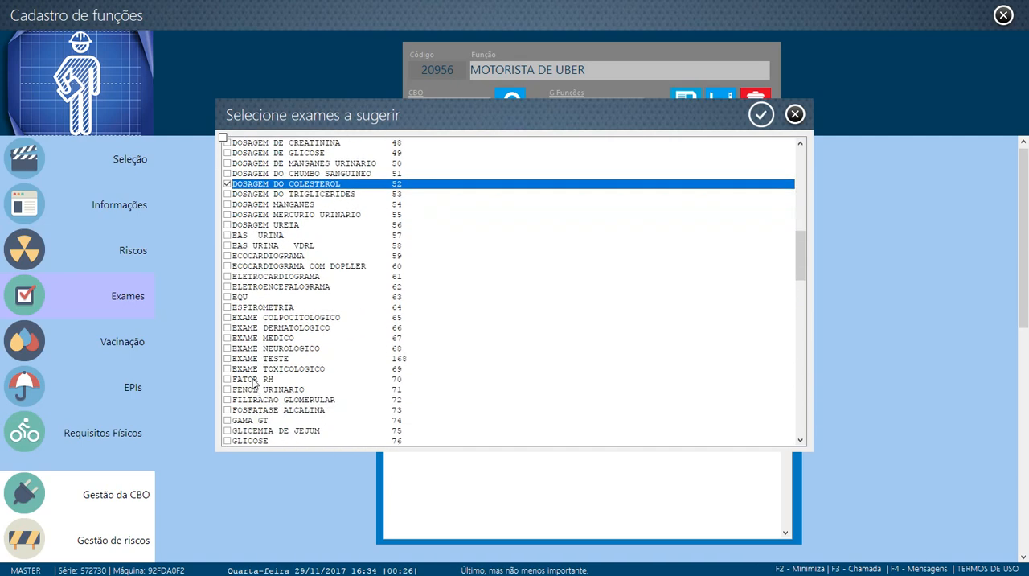
pyautogui.click(228, 339)
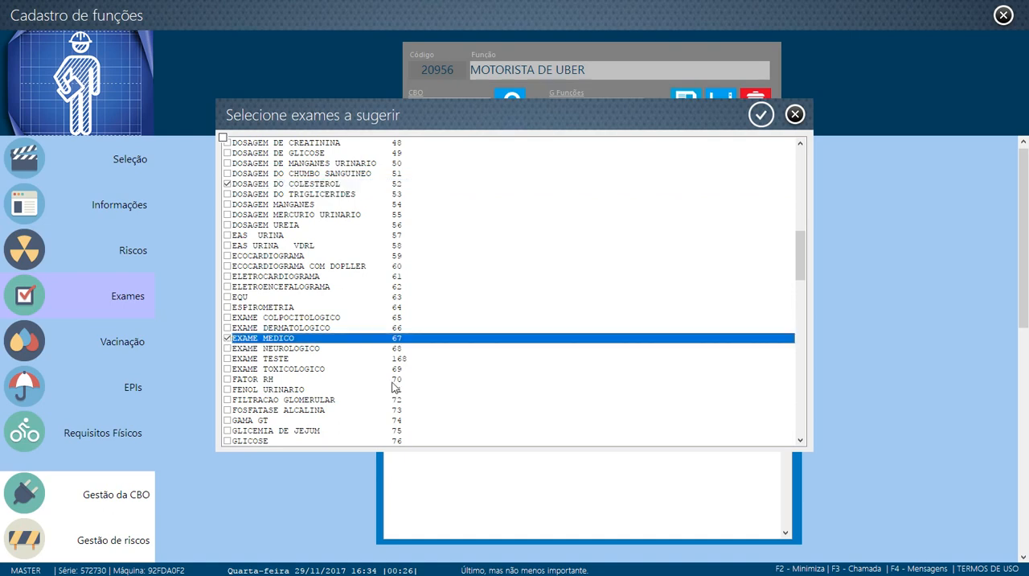
pyautogui.scroll(-1, 329, 407)
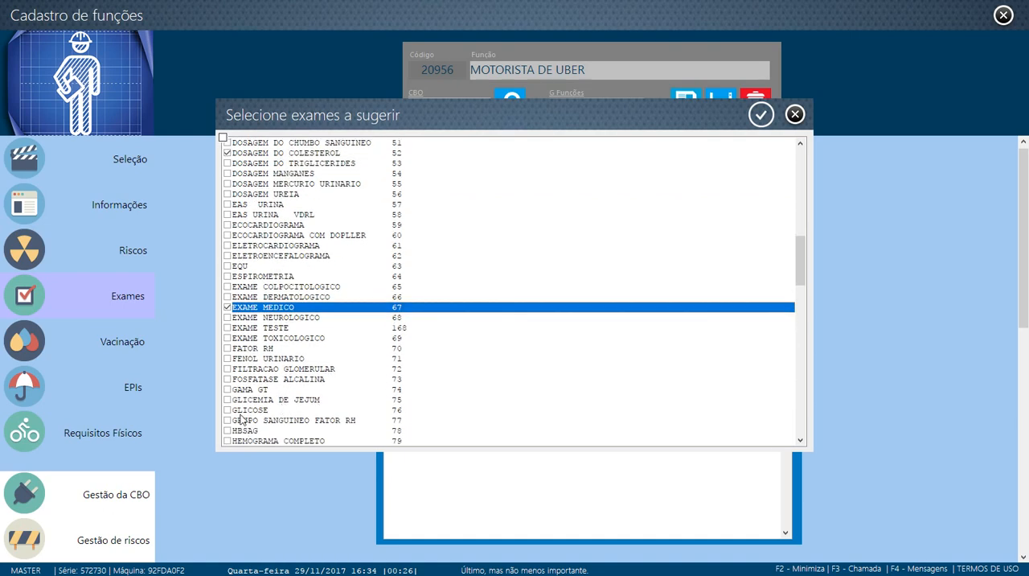
pyautogui.click(227, 245)
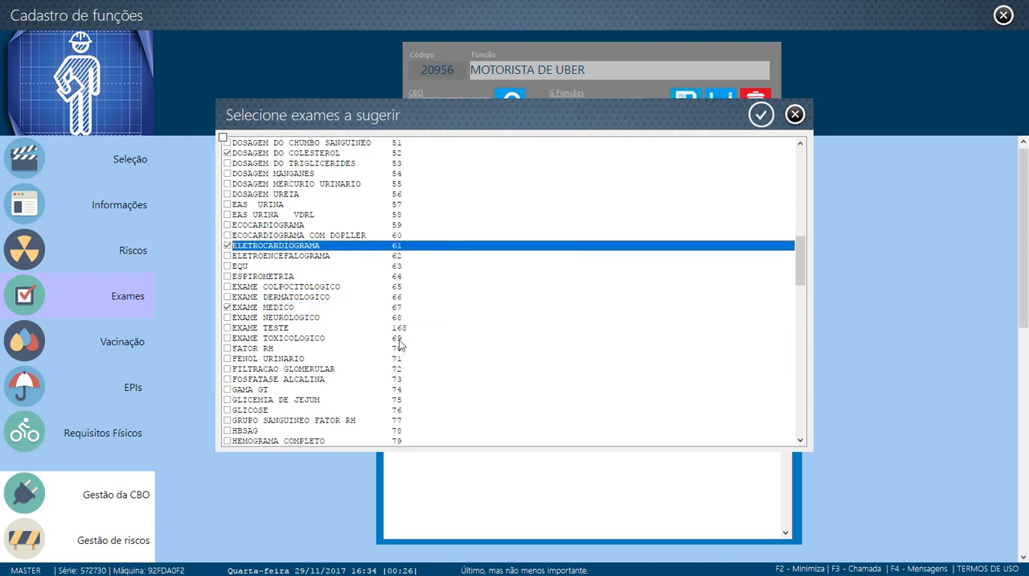
pyautogui.click(761, 115)
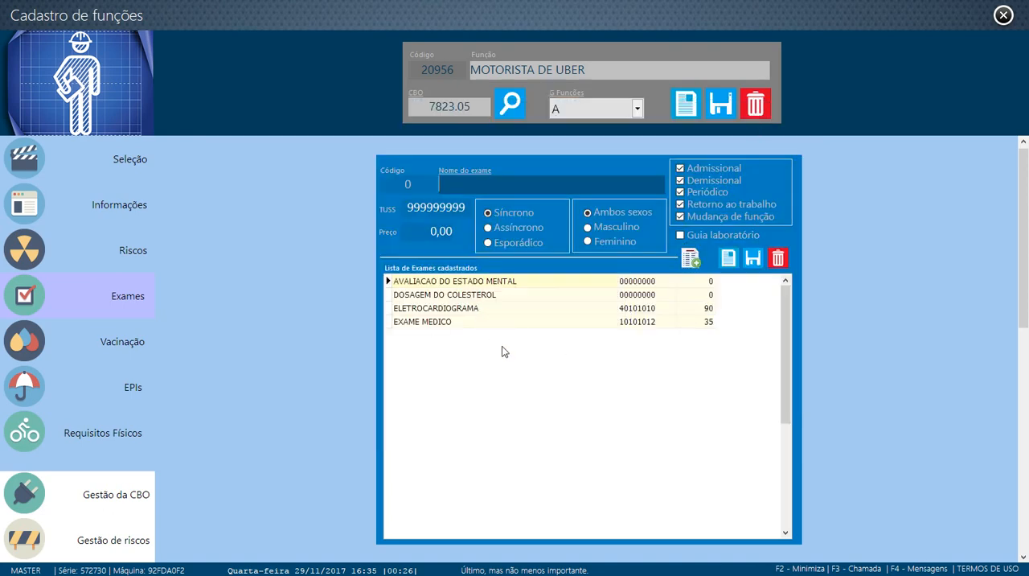
# Choose ACIDO URICO from the complementary exam types and save it to the function's exam list
pyautogui.doubleClick(522, 187)
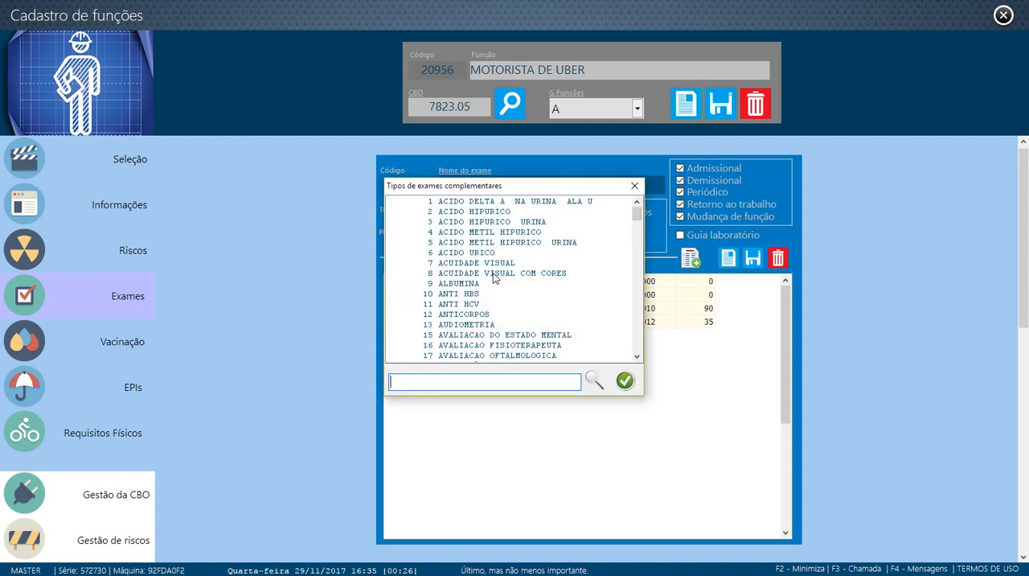
pyautogui.click(472, 252)
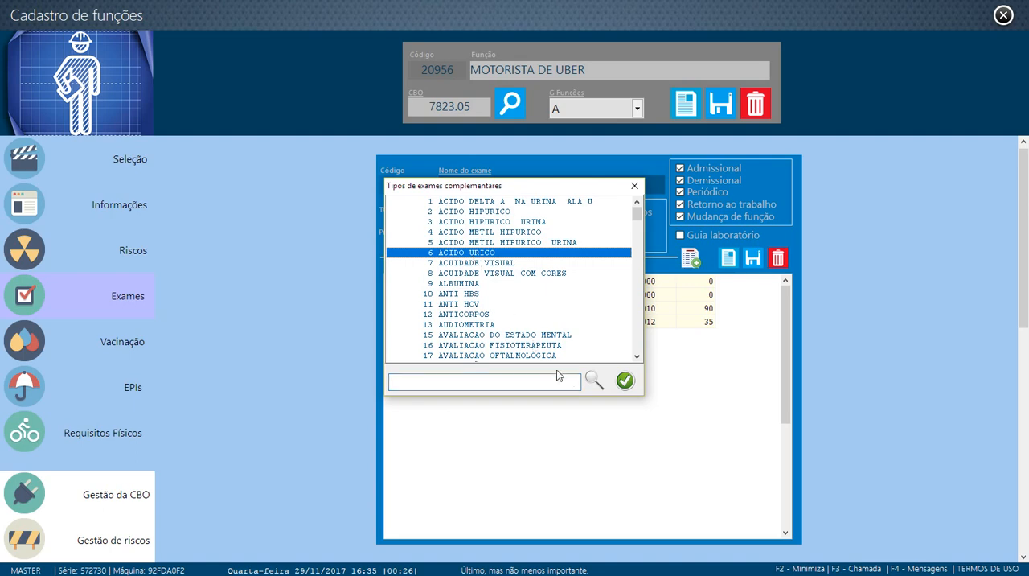
pyautogui.click(626, 380)
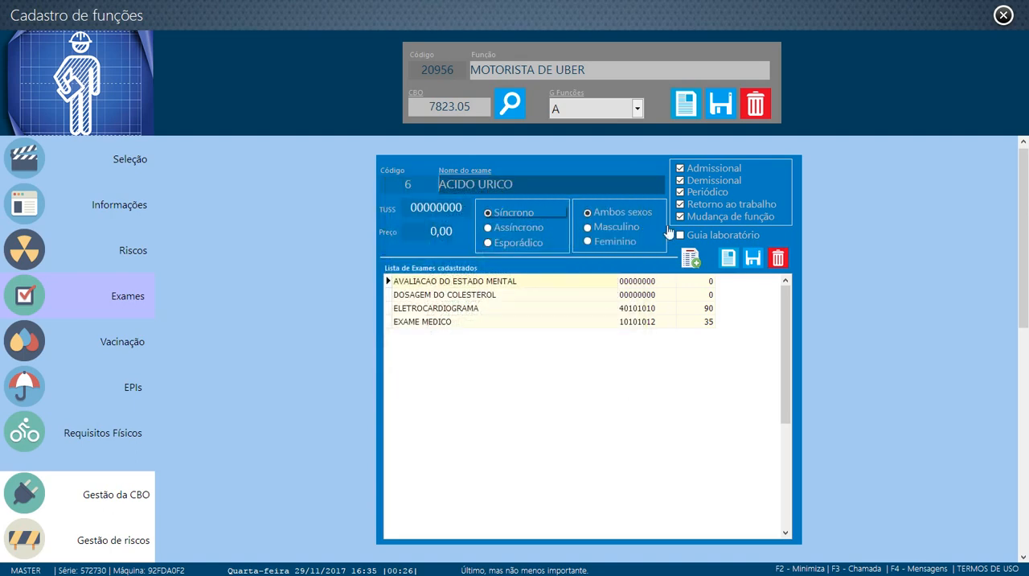
pyautogui.click(753, 258)
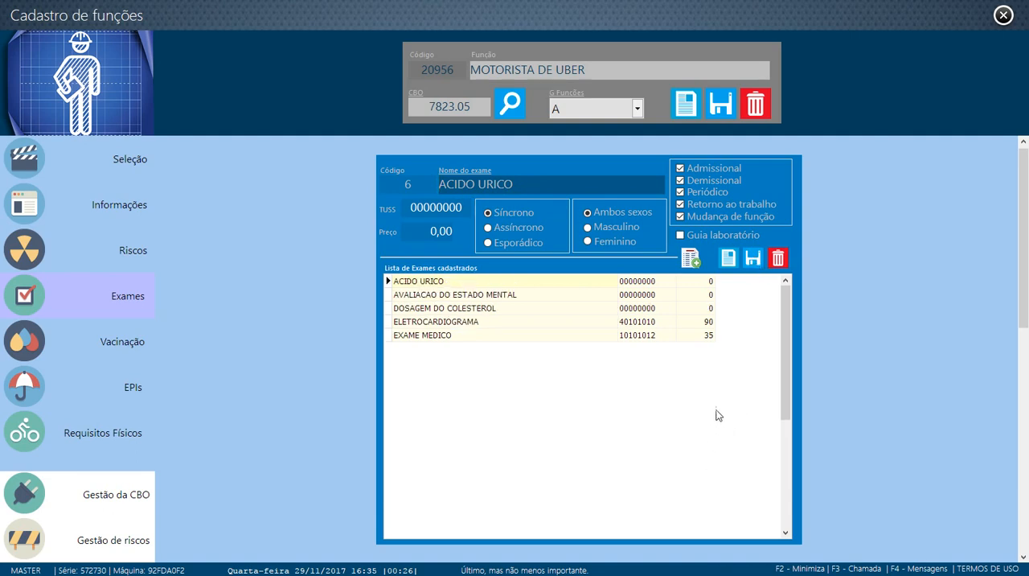
# Set the ELETROCARDIOGRAMA exam to Assíncrono, exclude Demissional, Retorno ao trabalho and Mudança de função, and save it
pyautogui.click(673, 324)
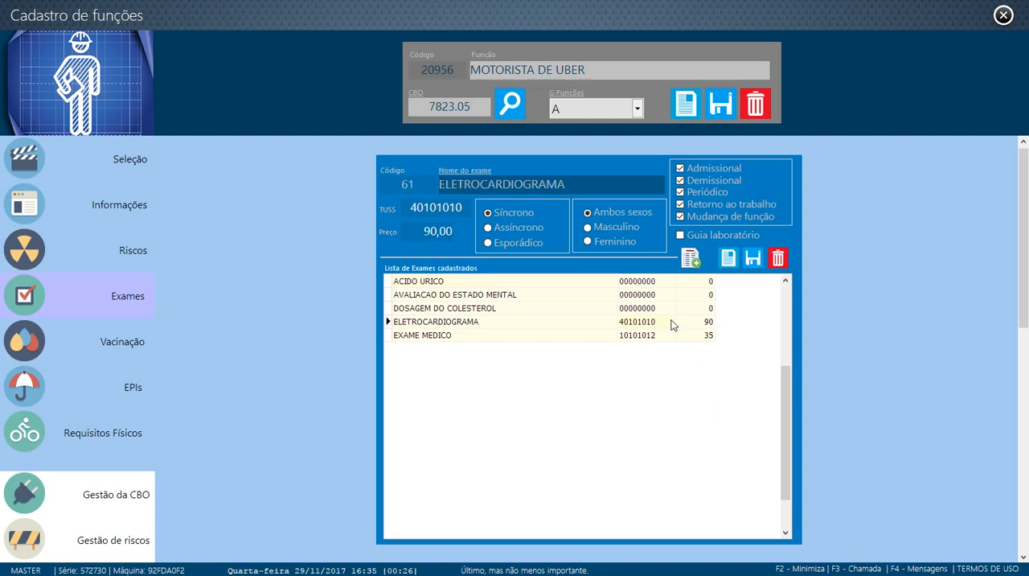
pyautogui.click(541, 336)
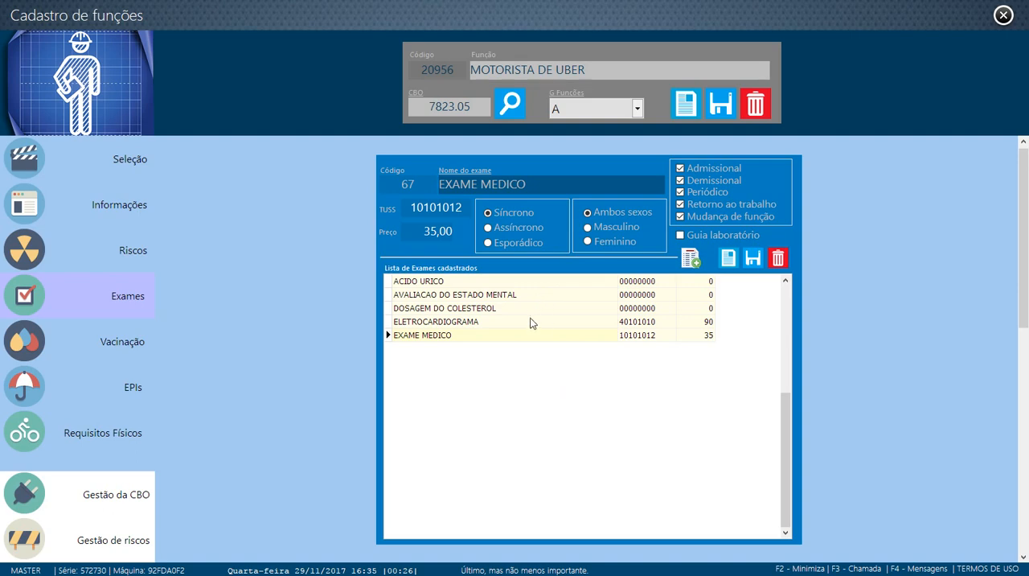
pyautogui.click(496, 320)
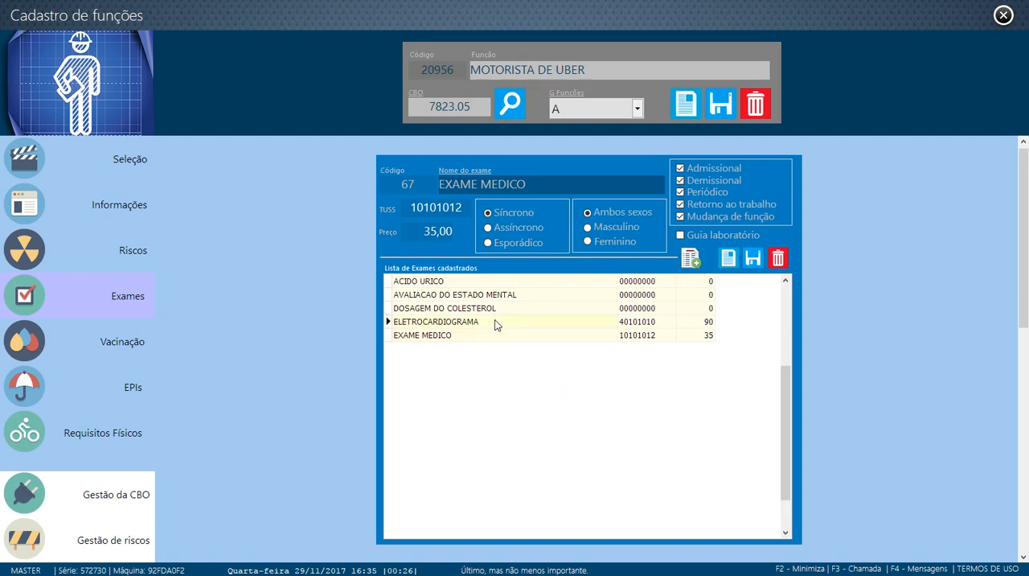
pyautogui.click(489, 227)
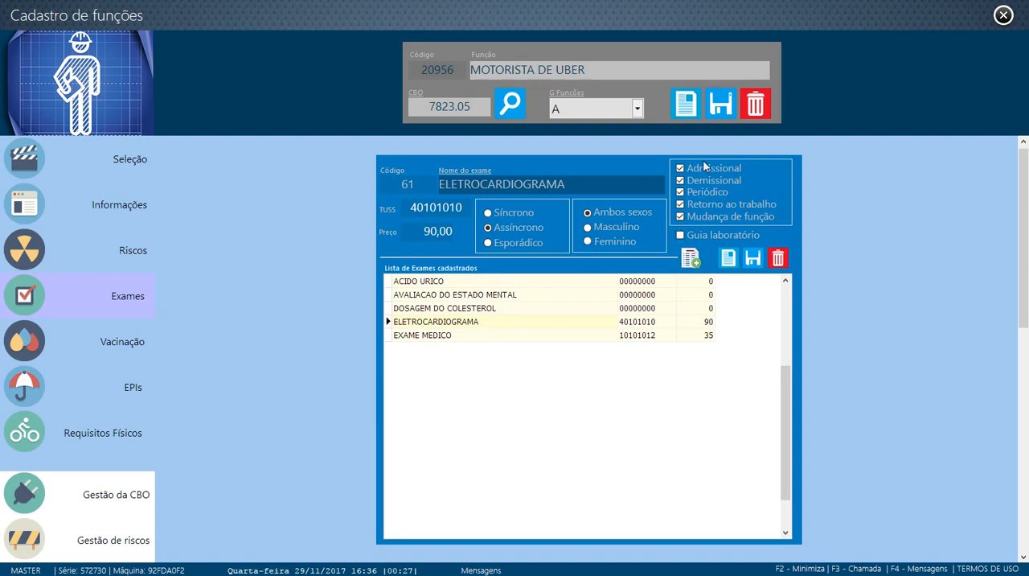
pyautogui.click(680, 217)
pyautogui.click(680, 204)
pyautogui.click(681, 180)
pyautogui.click(752, 259)
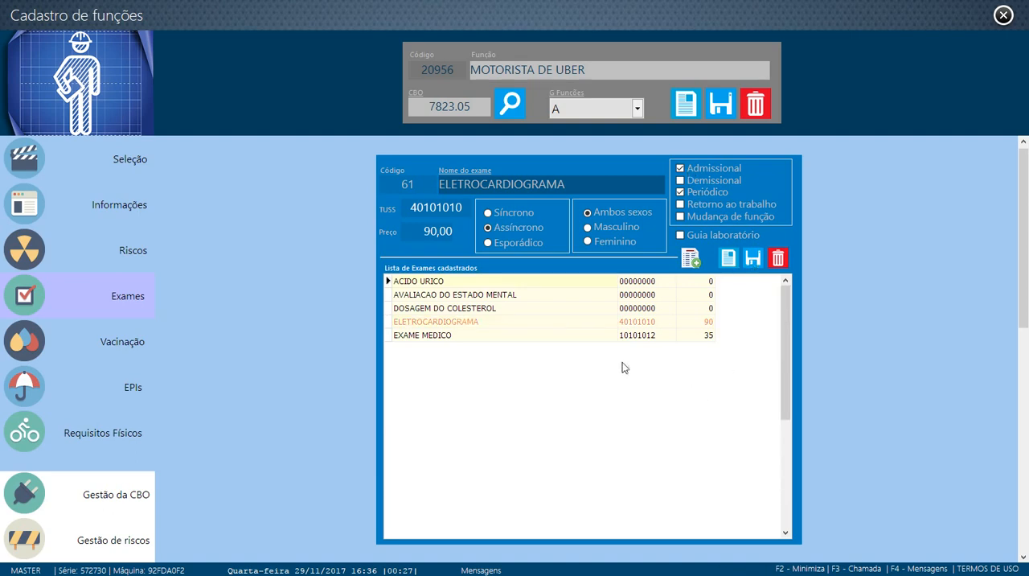
# Set the ACIDO URICO exam to Esporádico and save it
pyautogui.click(455, 323)
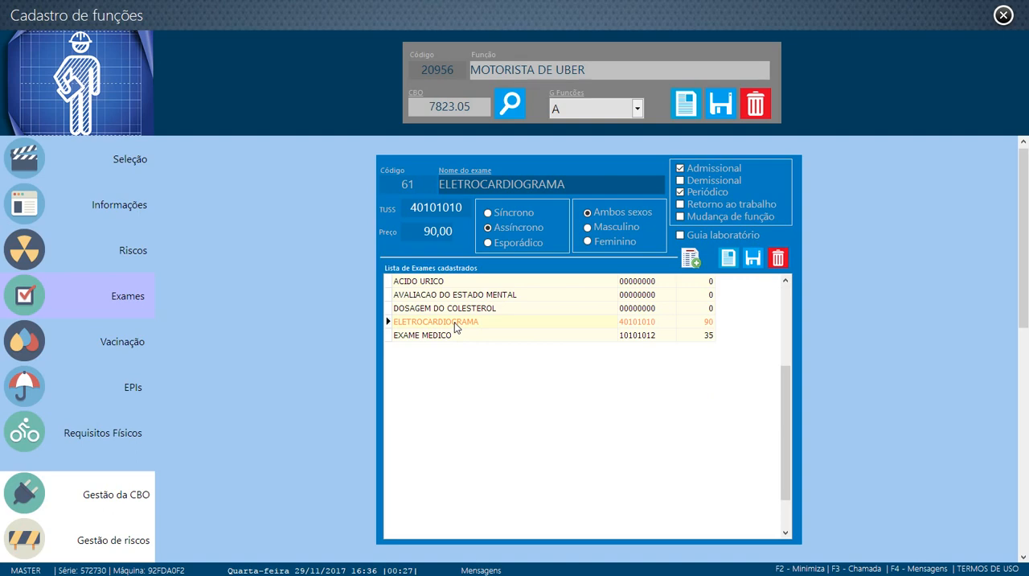
pyautogui.click(463, 310)
pyautogui.click(466, 322)
pyautogui.click(459, 283)
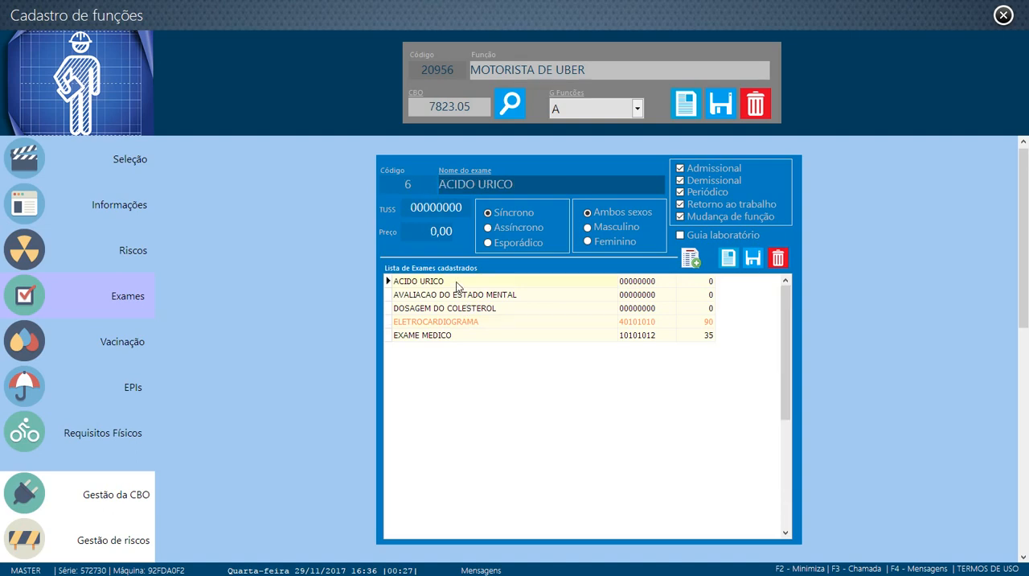
pyautogui.click(488, 242)
pyautogui.click(751, 261)
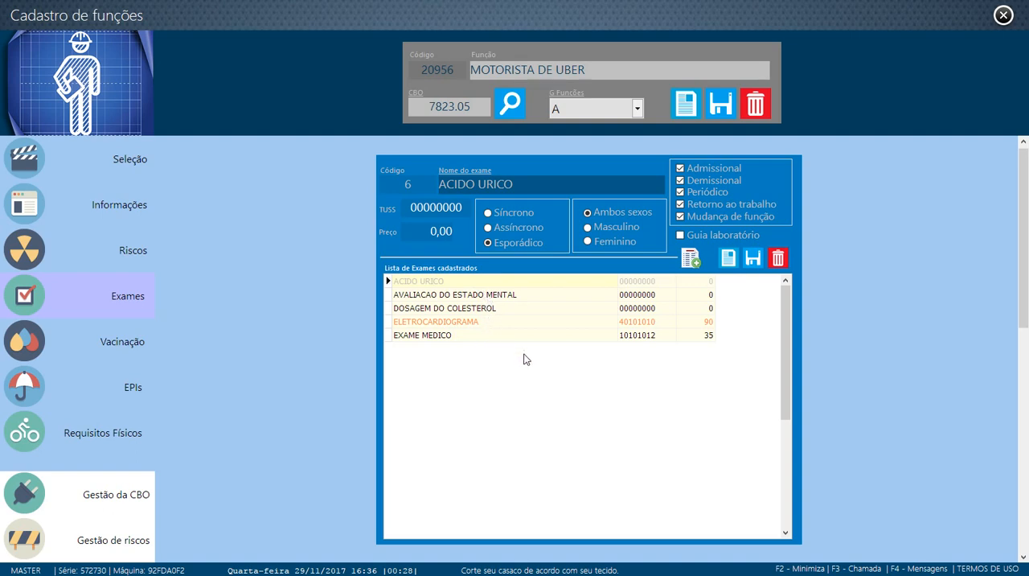
# Enable Guia laboratório for the DOSAGEM DO COLESTEROL exam, save it and recheck its entry
pyautogui.click(679, 235)
pyautogui.click(496, 308)
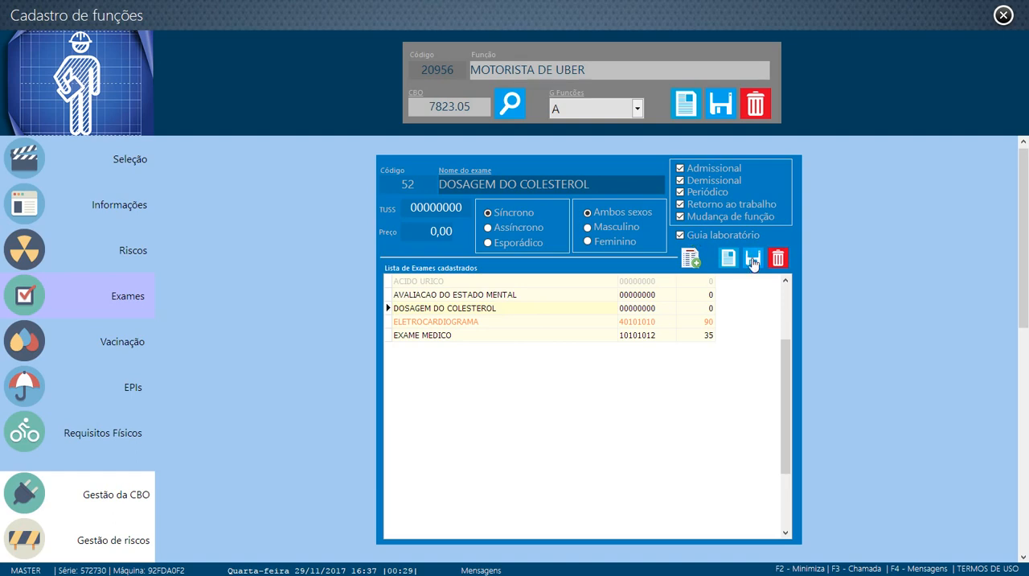
pyautogui.click(752, 259)
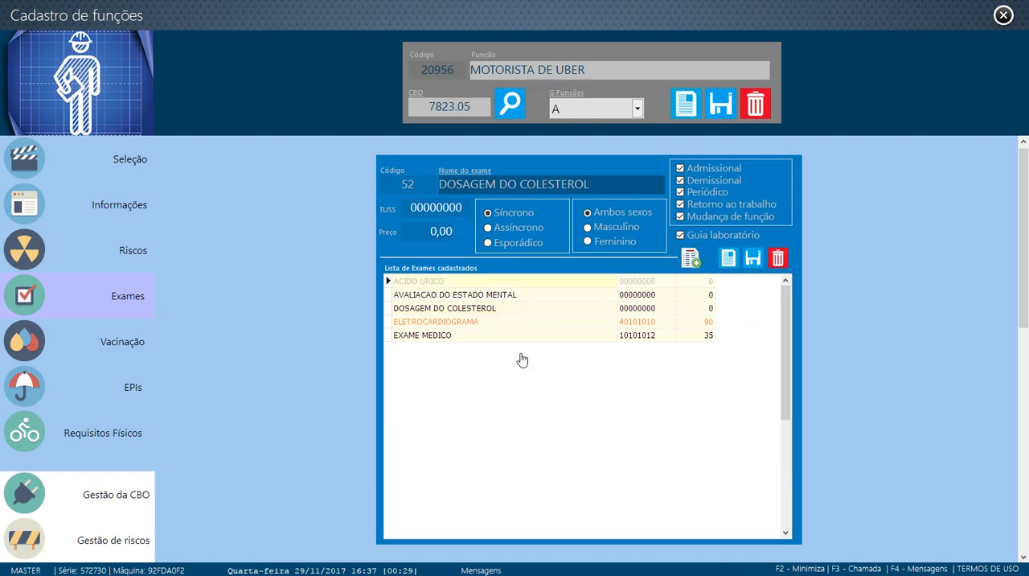
pyautogui.click(477, 310)
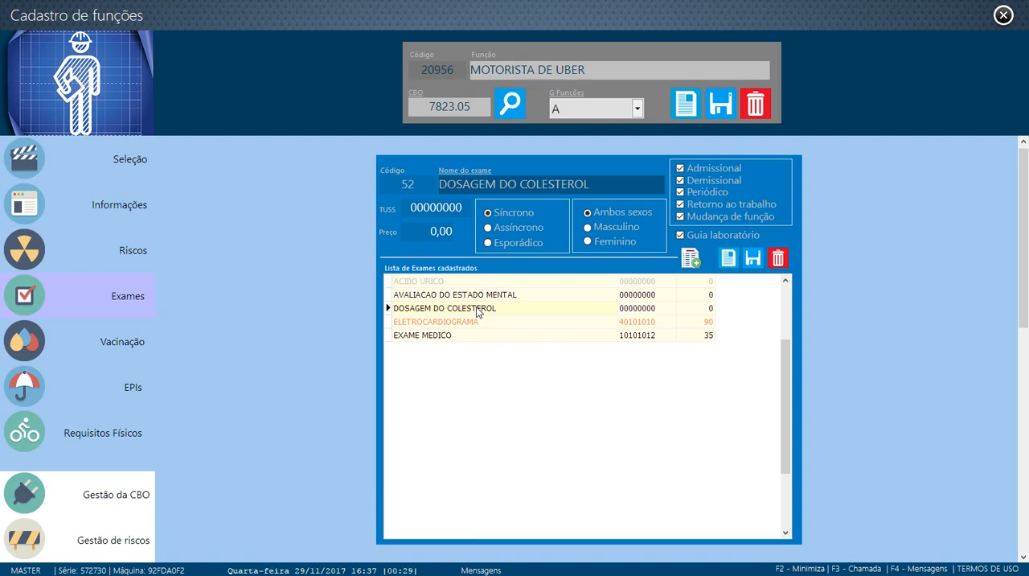
pyautogui.click(558, 296)
pyautogui.click(551, 311)
# Add GRIPE to the vaccines planned for the function
pyautogui.click(96, 346)
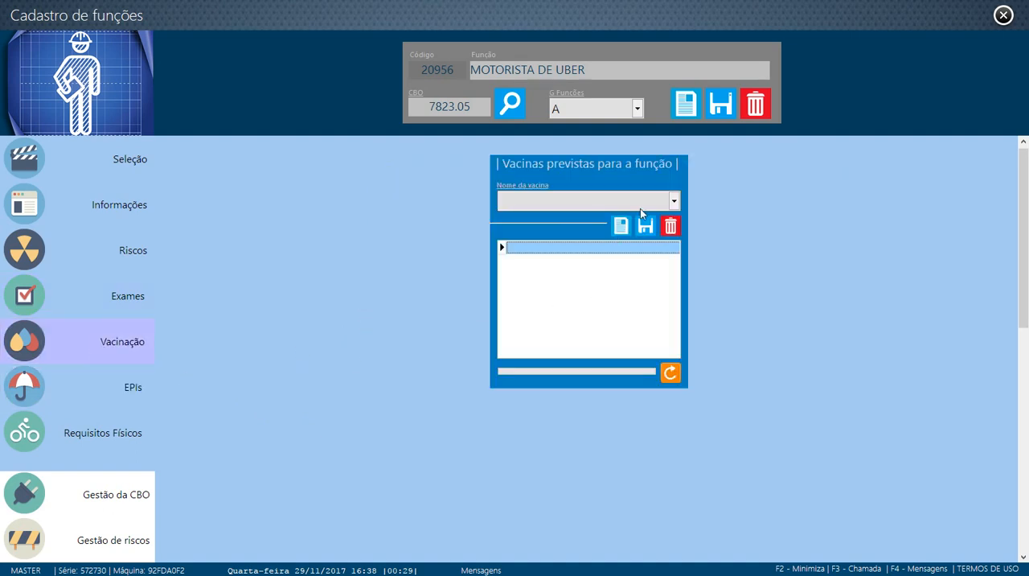
pyautogui.click(674, 201)
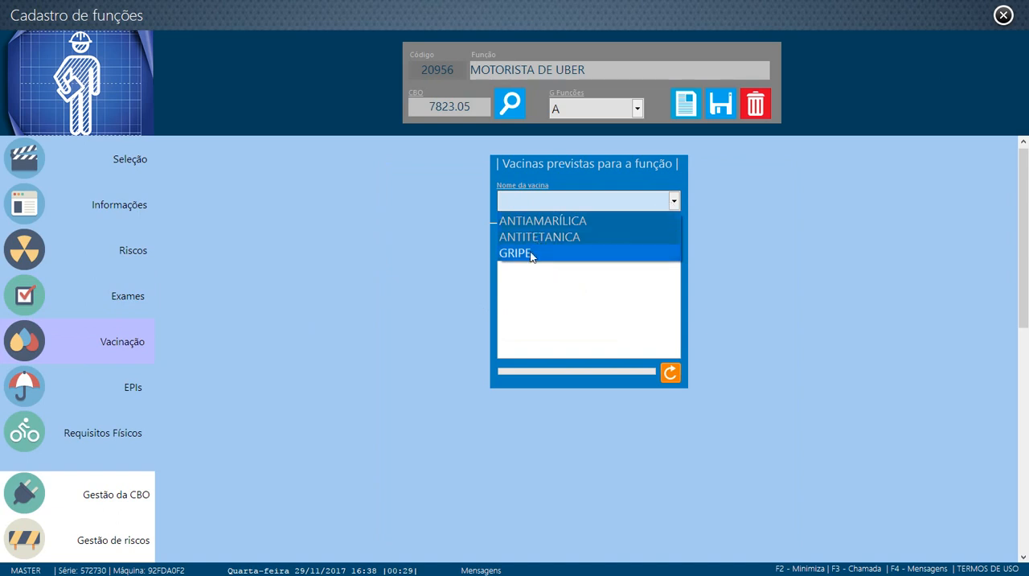
pyautogui.click(531, 253)
pyautogui.click(643, 228)
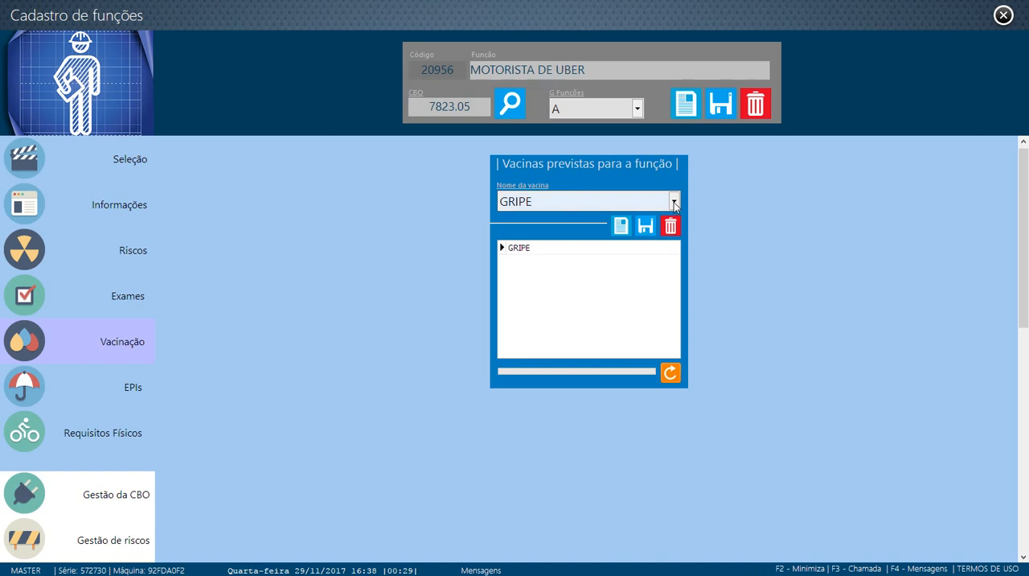
# Add the vaccines ANTIAMARÍLICA and ANTITETANICA to the function's planned vaccines
pyautogui.click(620, 225)
pyautogui.click(673, 206)
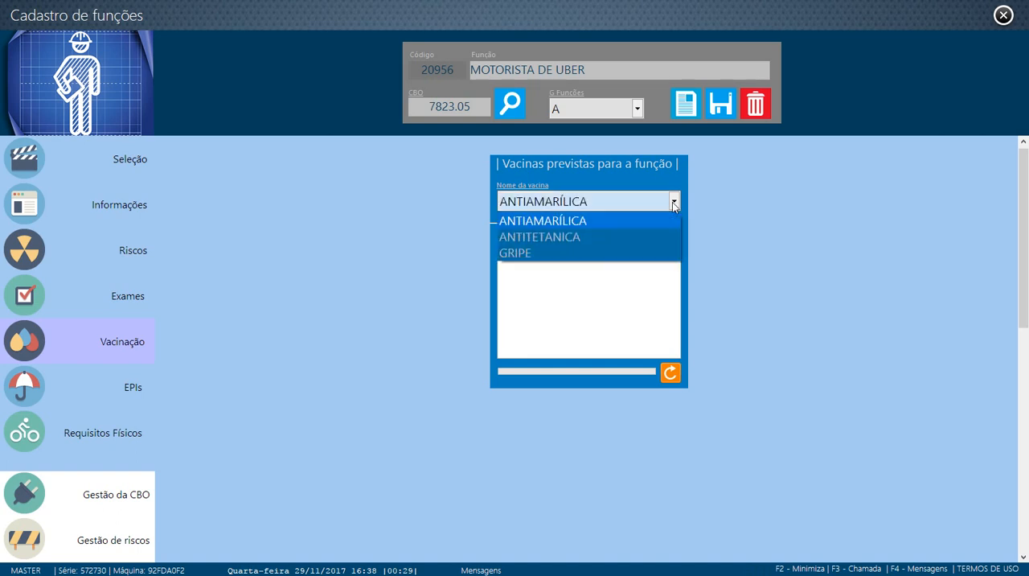
pyautogui.click(626, 225)
pyautogui.click(643, 228)
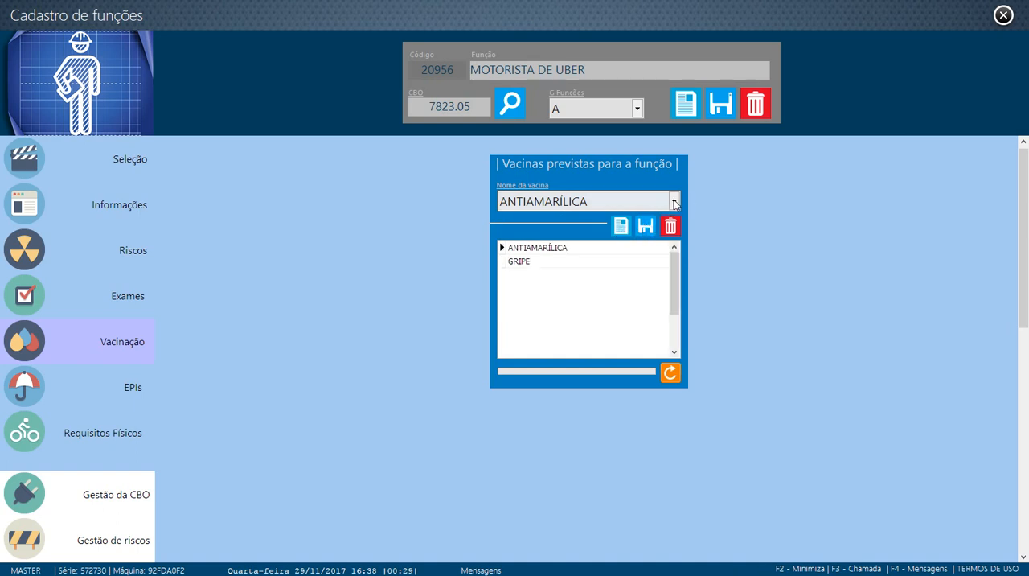
pyautogui.click(676, 204)
pyautogui.click(605, 236)
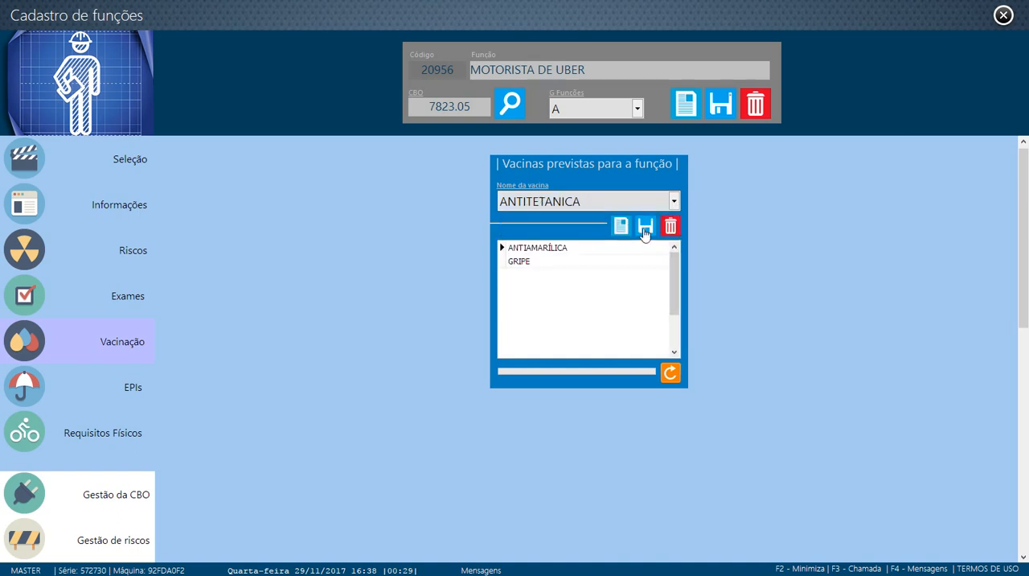
pyautogui.click(645, 229)
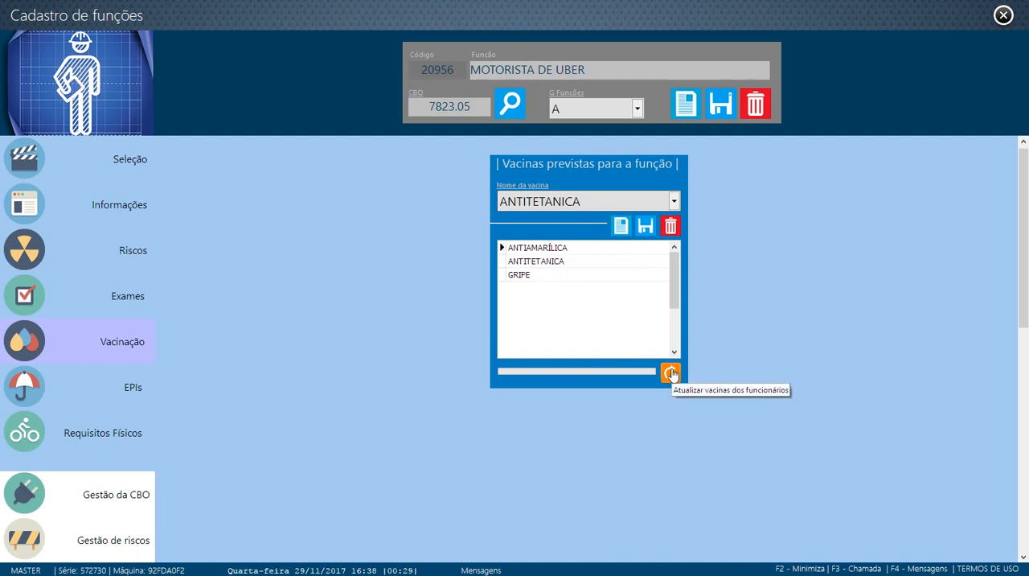
# Update the employees' vaccines, and set the GRIPE vaccine's period to 12 months in the vaccine register and save it
pyautogui.click(670, 374)
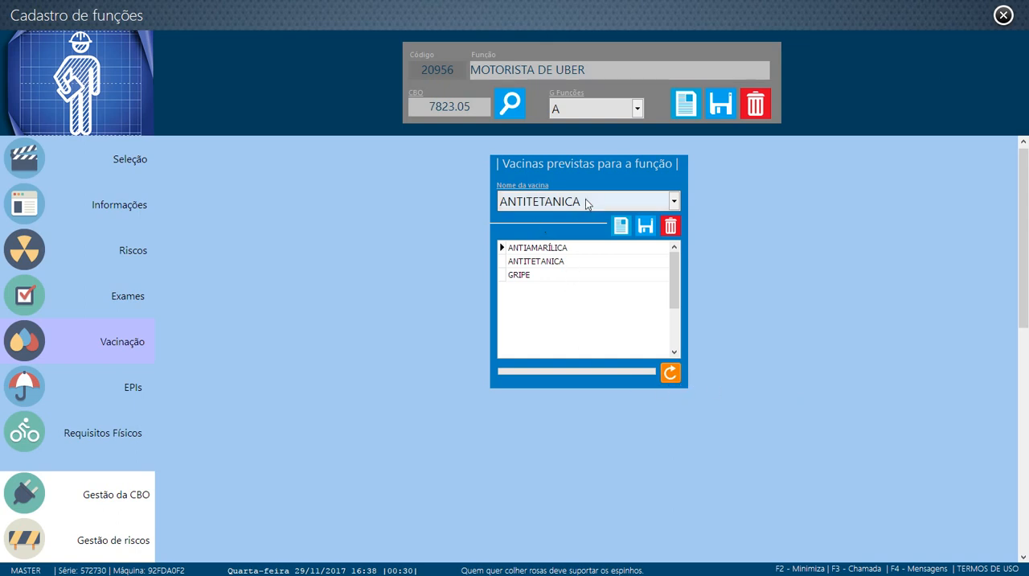
pyautogui.click(523, 187)
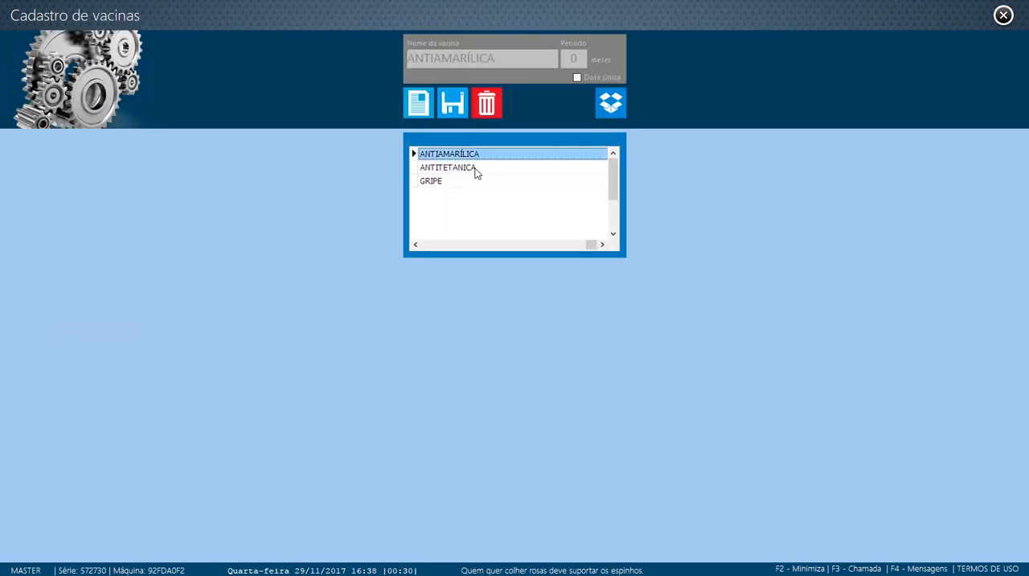
pyautogui.click(477, 171)
pyautogui.click(478, 182)
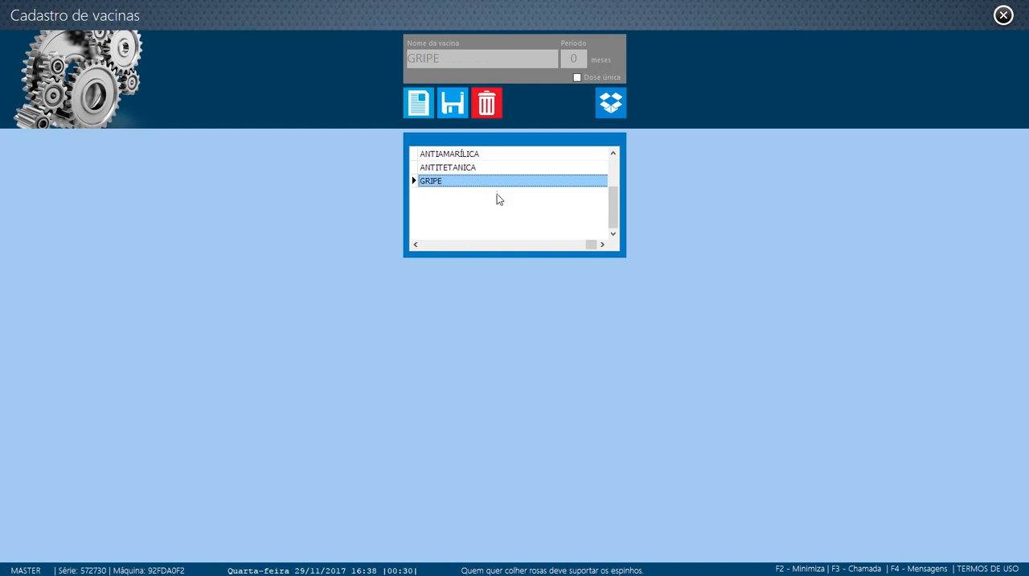
pyautogui.click(571, 58)
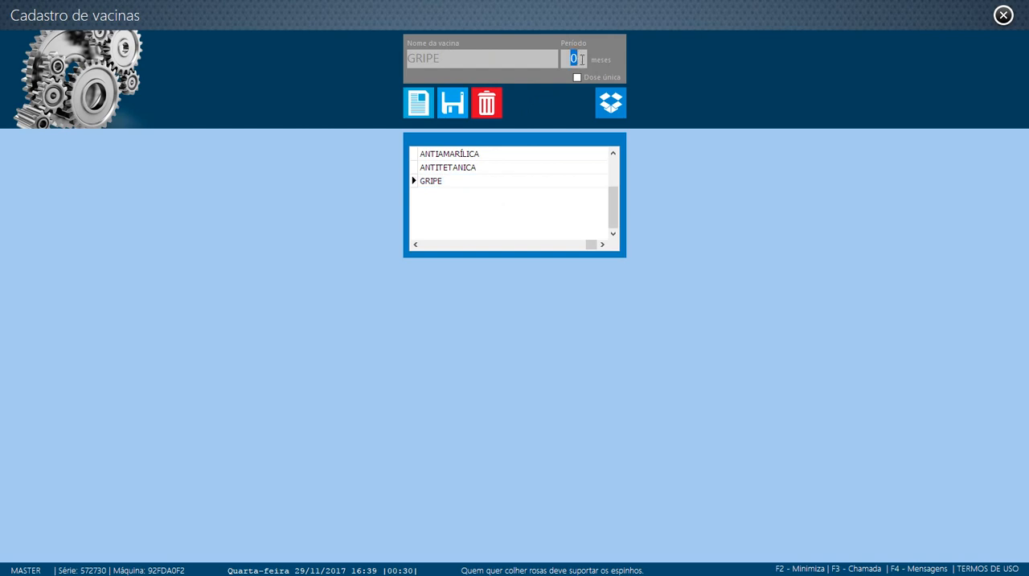
pyautogui.write('12')
pyautogui.click(453, 108)
# Set the ANTITETANICA vaccine's period to 120 months, save it and return to the function register
pyautogui.click(476, 168)
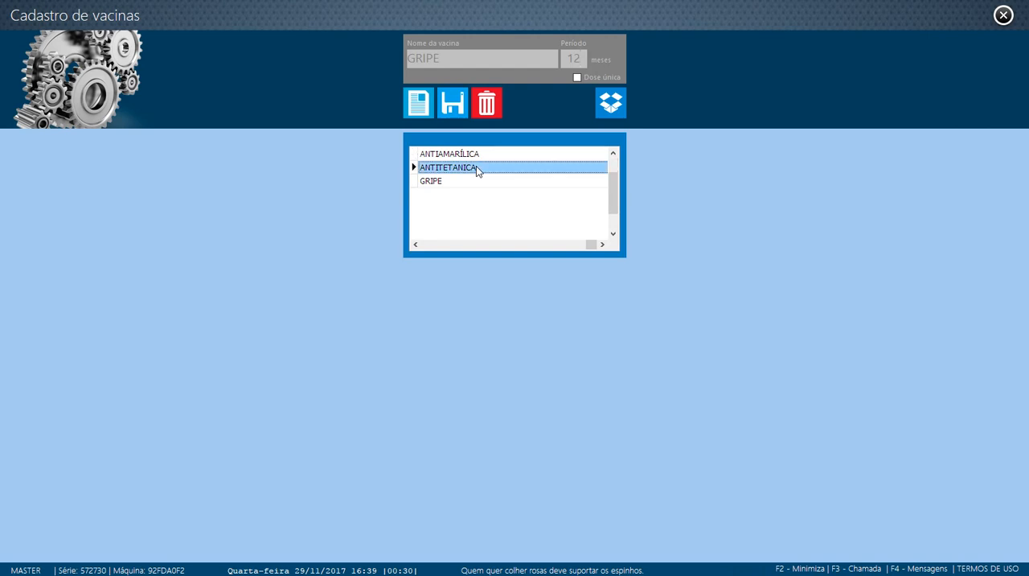
pyautogui.click(571, 58)
pyautogui.write('120')
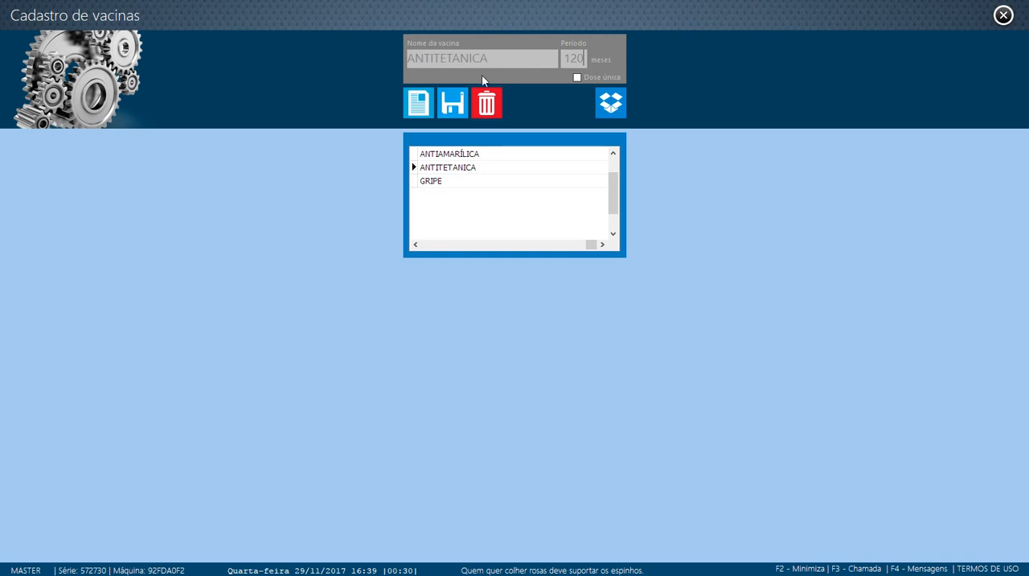
pyautogui.click(452, 105)
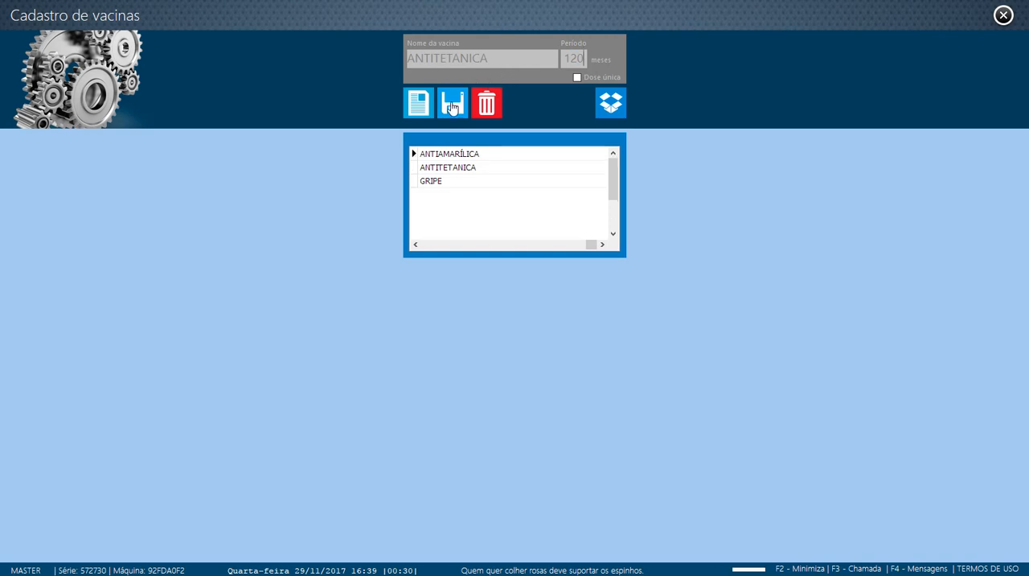
pyautogui.click(1003, 15)
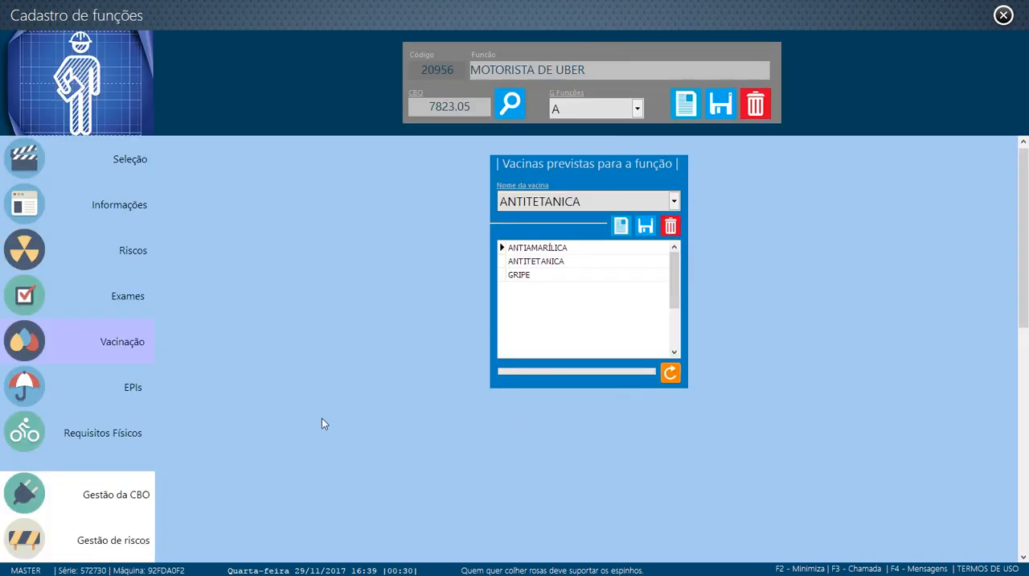
# Add Máscara de gás to the function's list of protective equipment and save it
pyautogui.click(111, 398)
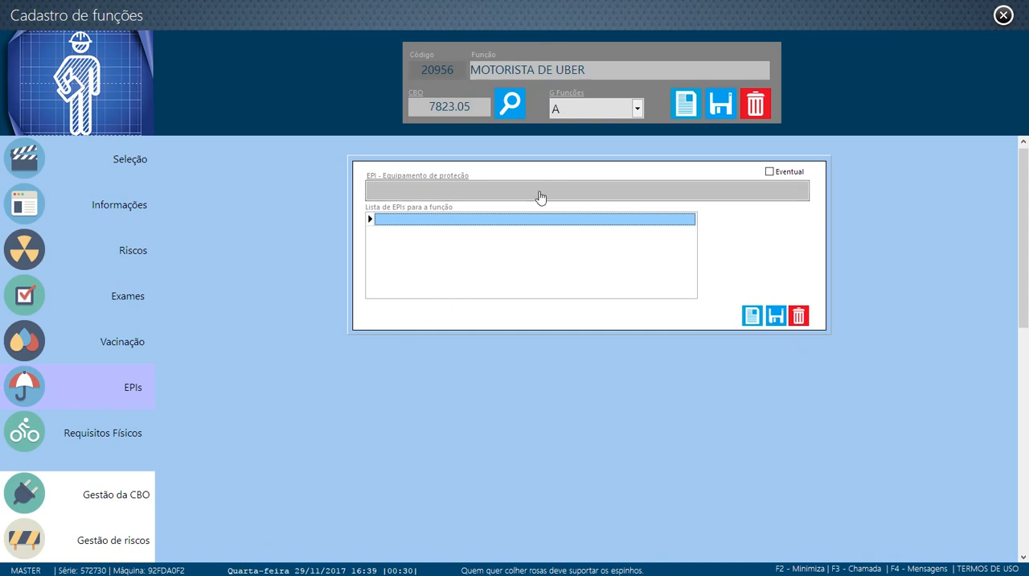
pyautogui.click(539, 196)
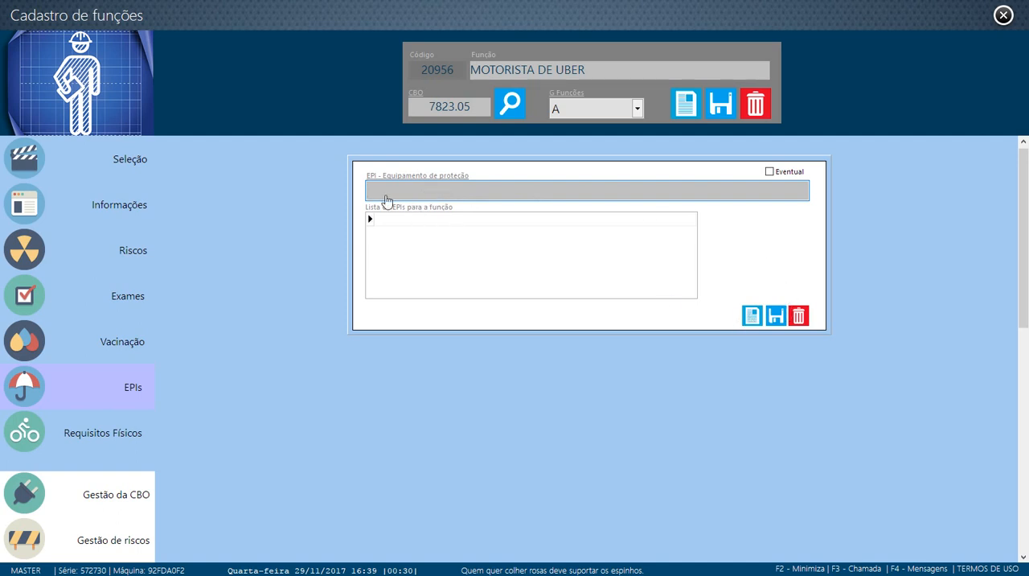
pyautogui.click(383, 192)
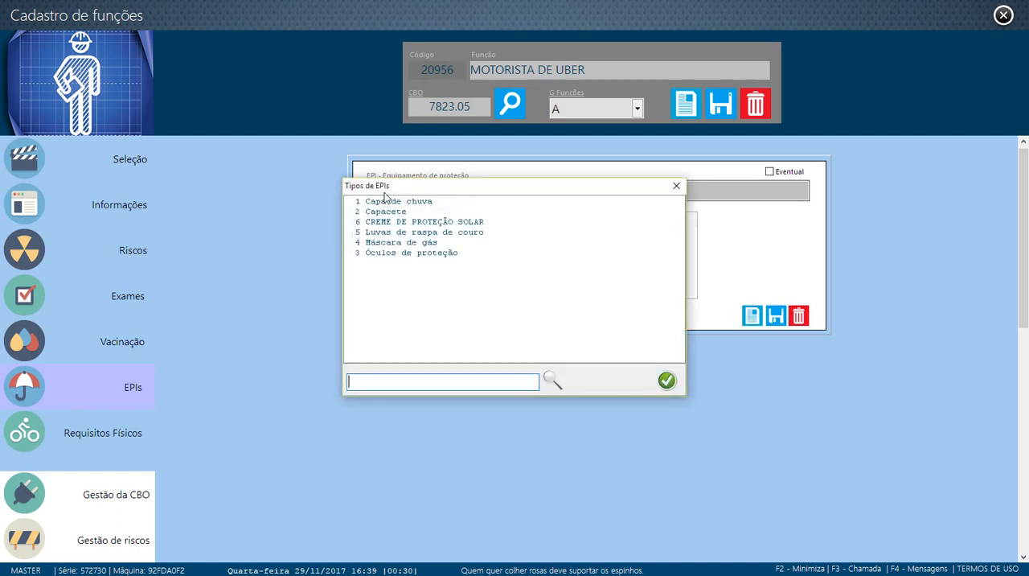
pyautogui.click(411, 244)
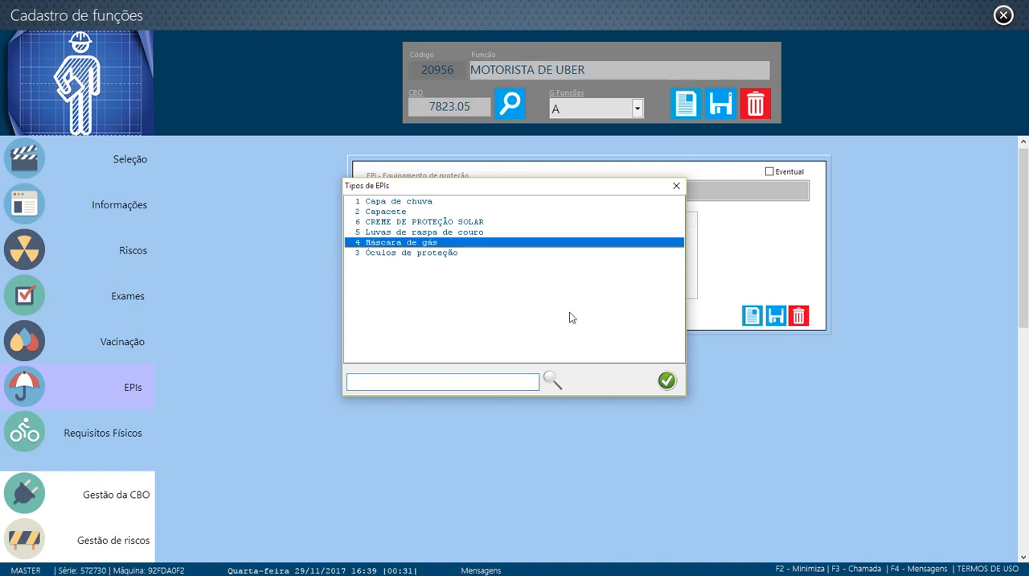
pyautogui.click(666, 380)
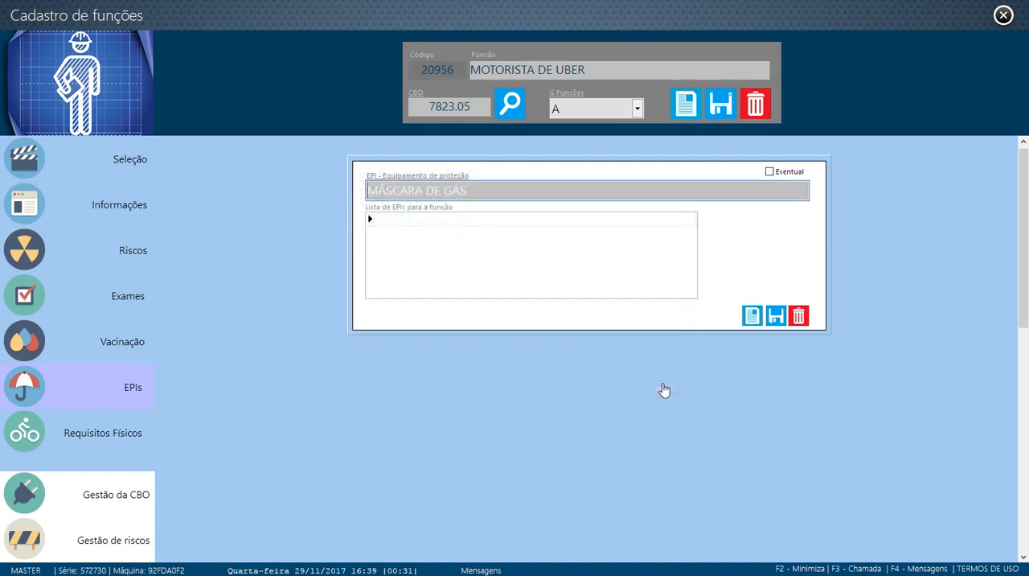
pyautogui.click(775, 316)
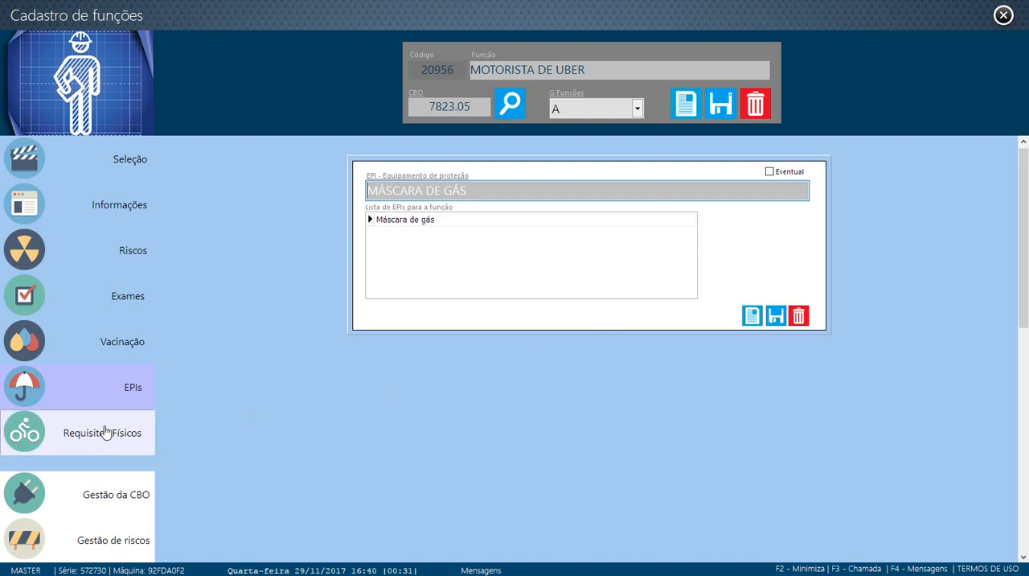
# Review the function's physical requirements alongside its exams, physical risks and the harmful agents of its CBO
pyautogui.click(103, 431)
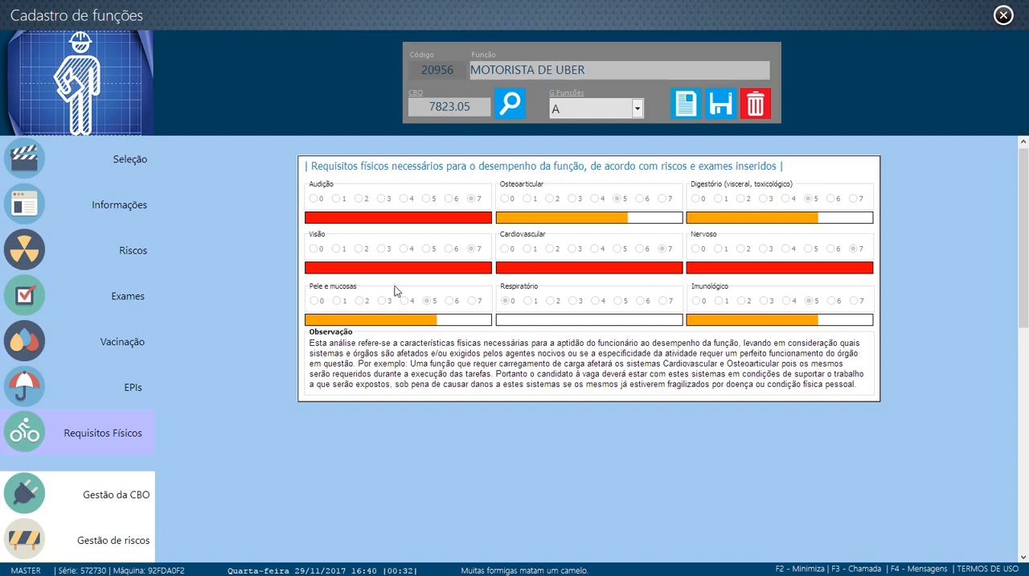
pyautogui.click(87, 310)
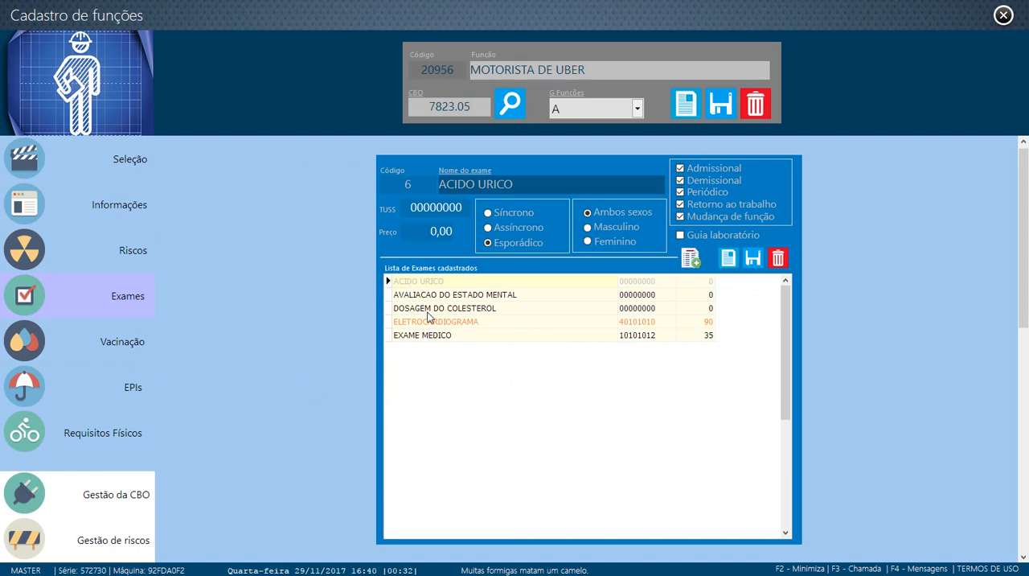
pyautogui.click(105, 260)
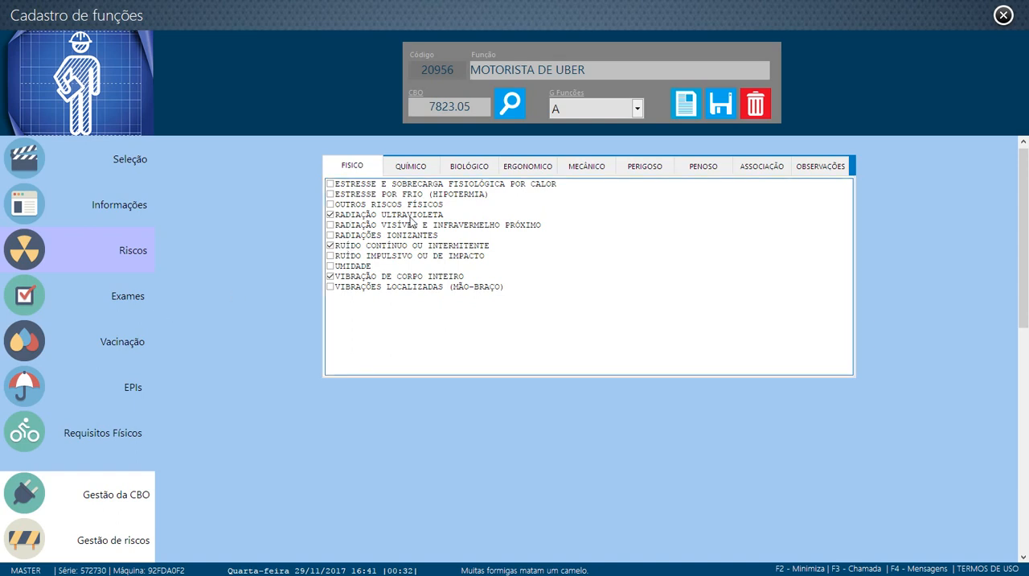
pyautogui.click(123, 433)
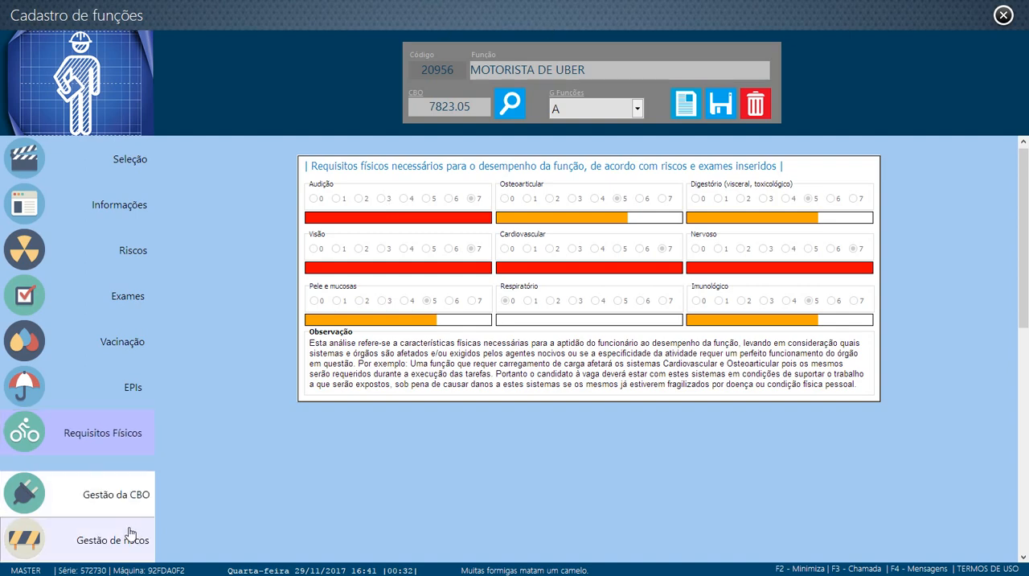
pyautogui.click(97, 507)
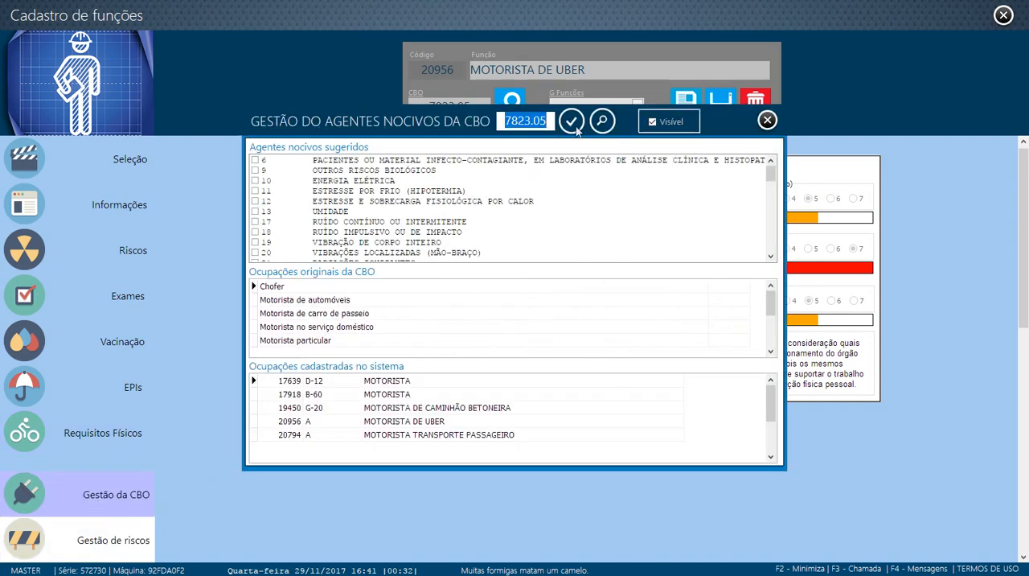
pyautogui.click(767, 120)
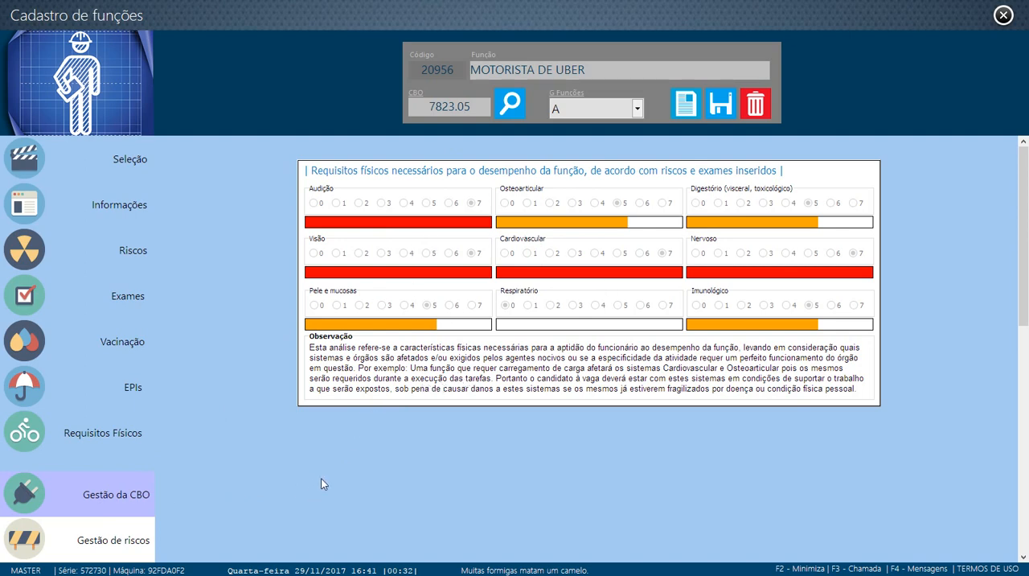
pyautogui.click(128, 255)
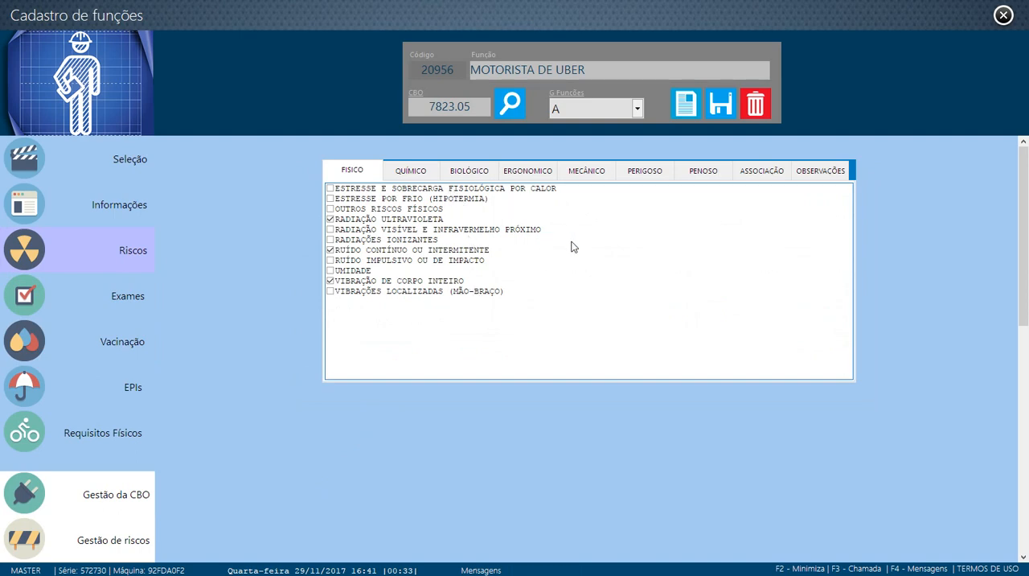
# Open the harmful agents management for CBO 7823.05 and browse the CBO's original occupations
pyautogui.click(108, 500)
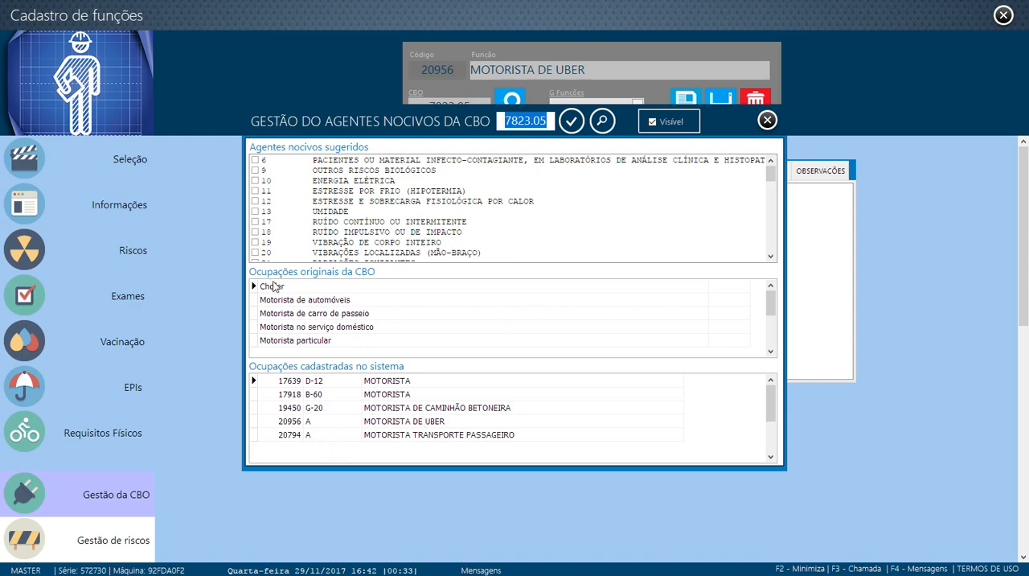
pyautogui.click(769, 352)
pyautogui.click(769, 352)
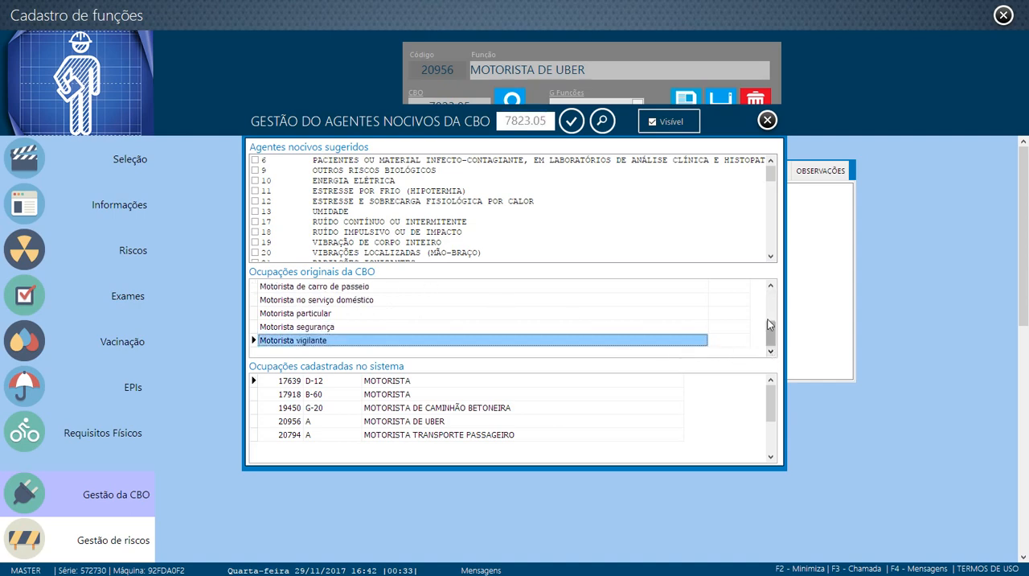
pyautogui.click(772, 288)
pyautogui.click(771, 288)
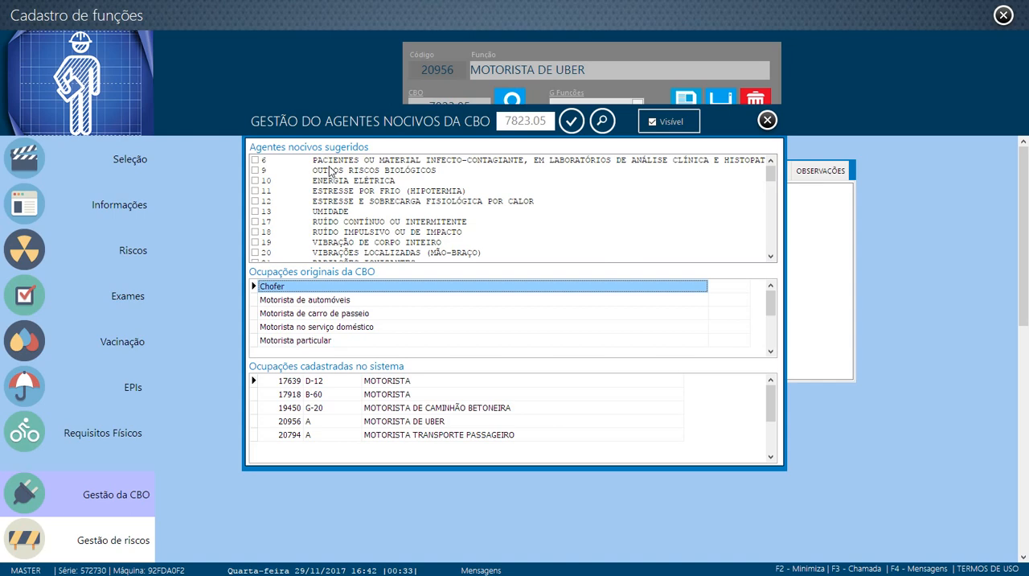
# Mark RUÍDO CONTÍNUO OU INTERMITENTE, RADIAÇÃO ULTRAVIOLETA and ACIDENTES DE TRÂNSITO as suggested agents for the CBO and save
pyautogui.click(255, 222)
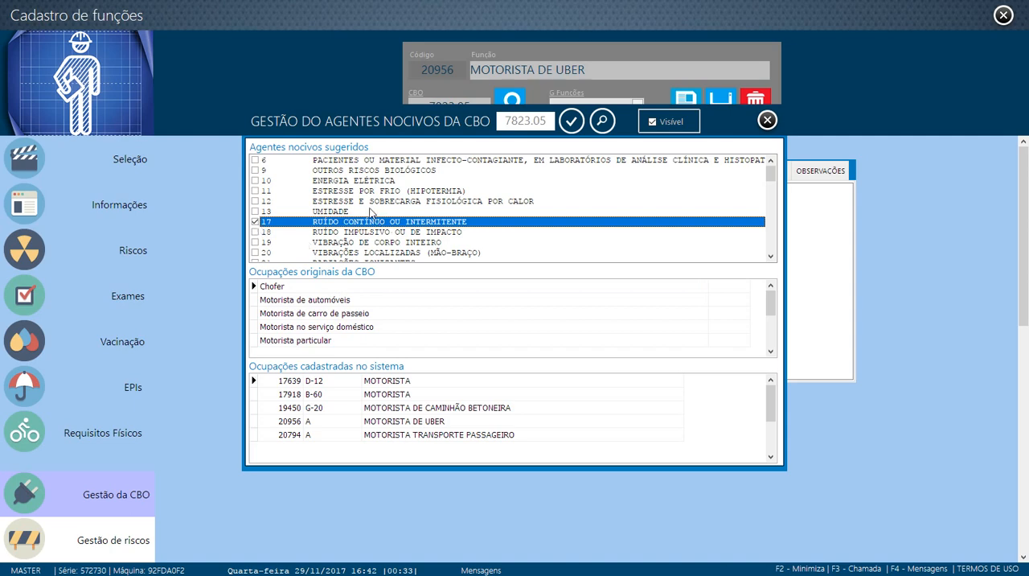
pyautogui.scroll(-1, 302, 210)
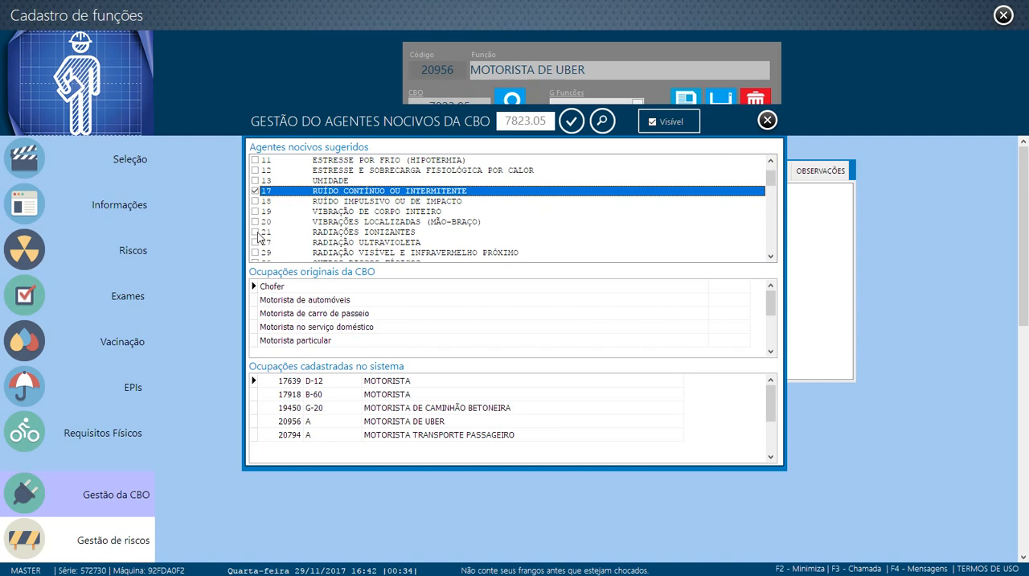
pyautogui.scroll(-1, 261, 246)
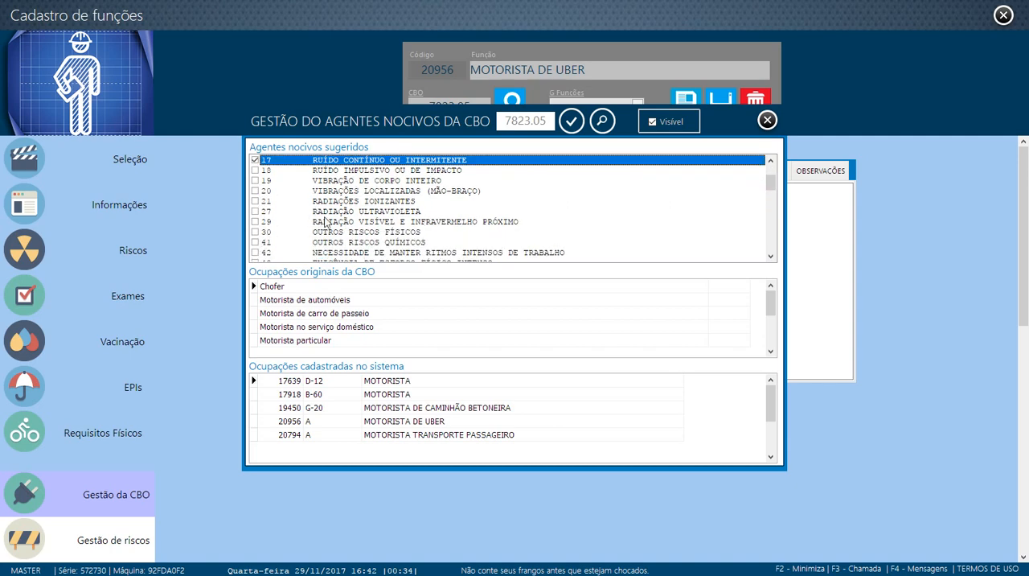
pyautogui.click(257, 212)
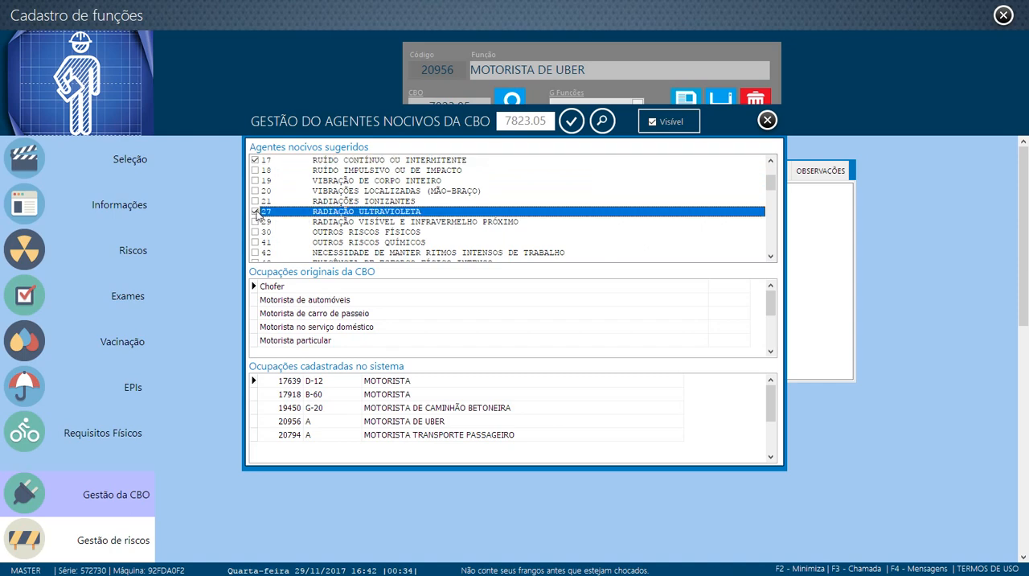
pyautogui.scroll(-1, 264, 222)
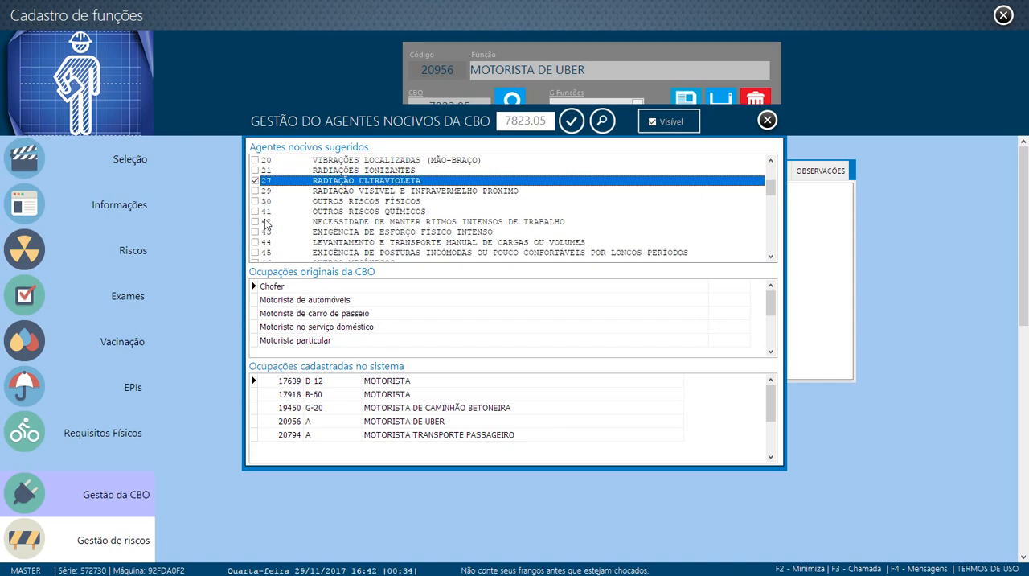
pyautogui.scroll(-2, 268, 225)
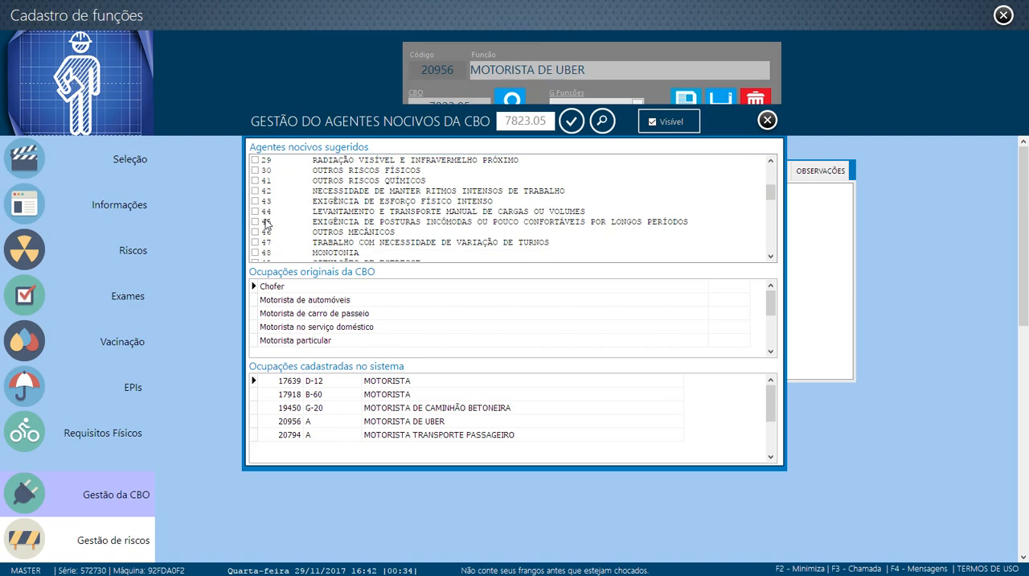
pyautogui.scroll(-1, 268, 226)
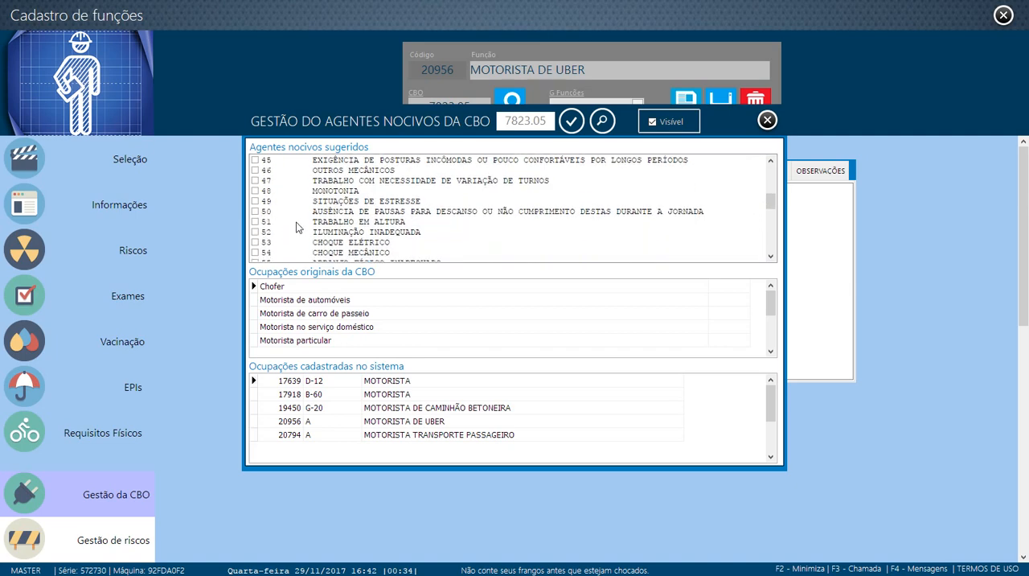
pyautogui.scroll(-2, 295, 227)
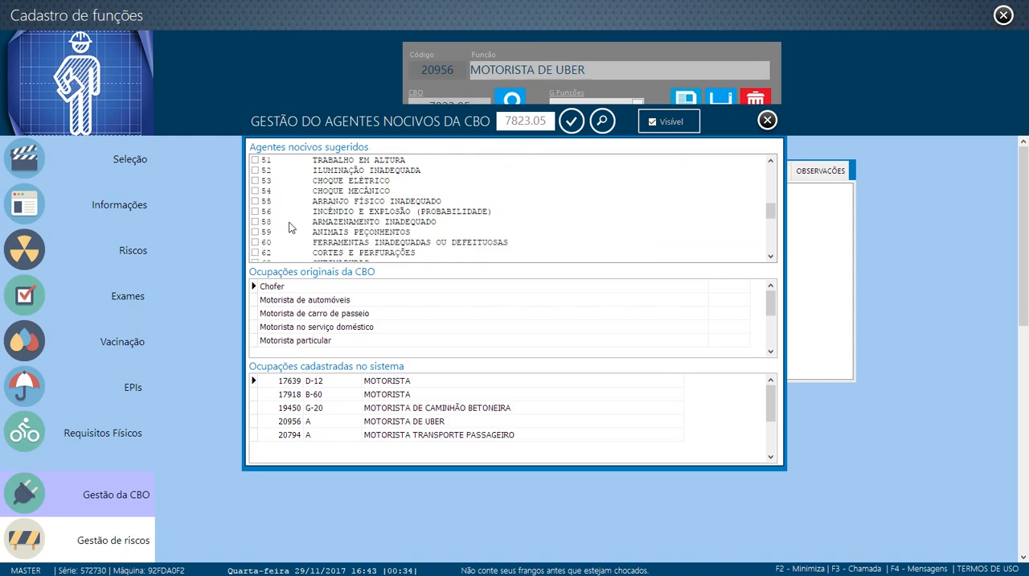
pyautogui.scroll(-1, 294, 212)
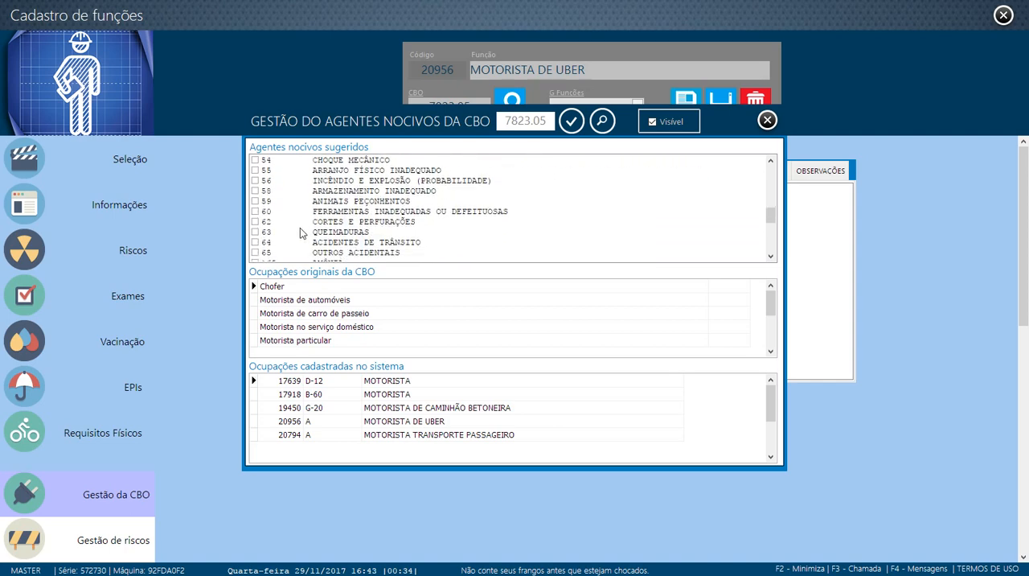
pyautogui.click(255, 242)
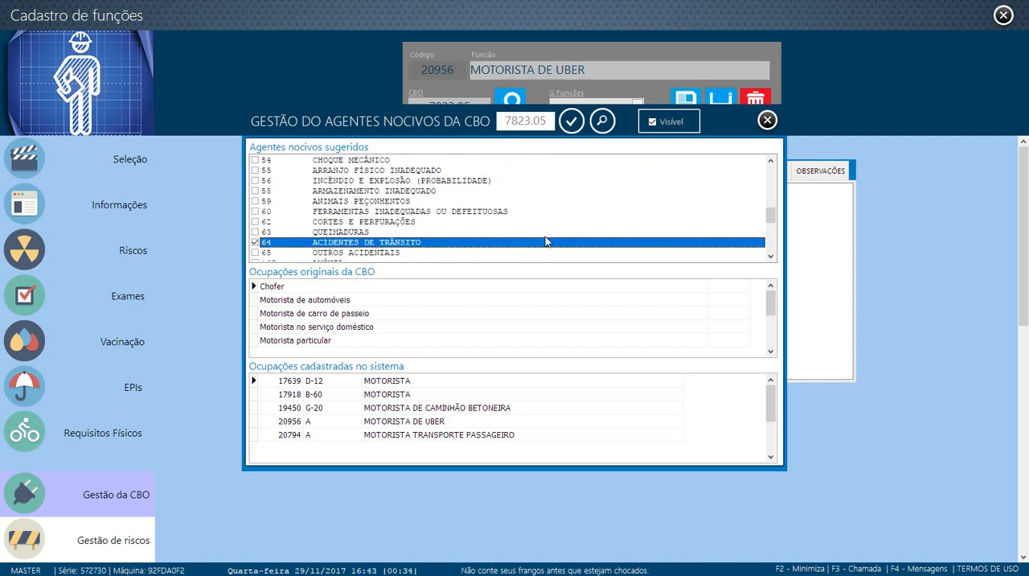
pyautogui.click(571, 122)
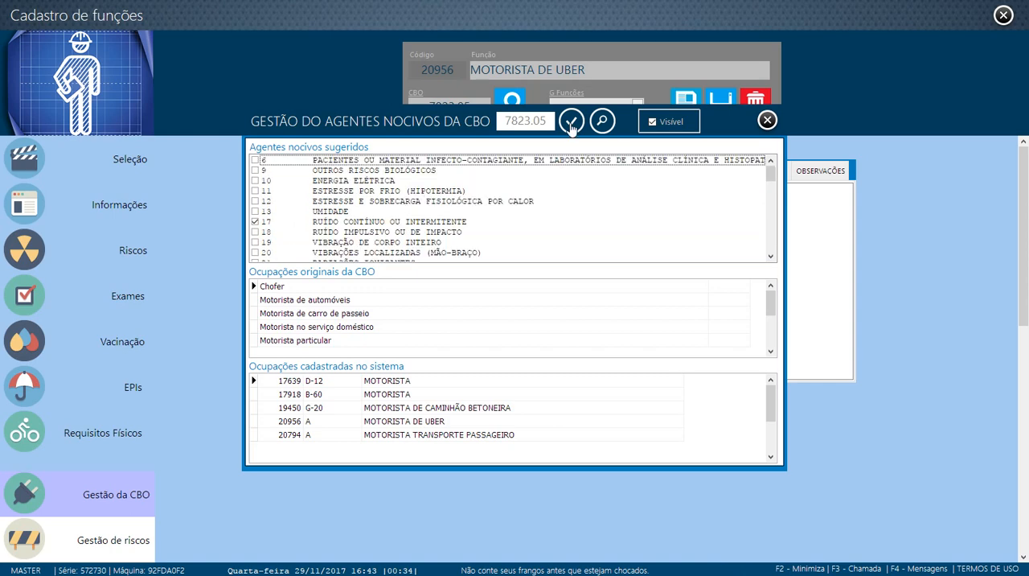
# Close the CBO's harmful agents management and review the function's risks by category, from physical, chemical and biological through ergonomic, mechanical and dangerous to association
pyautogui.click(768, 121)
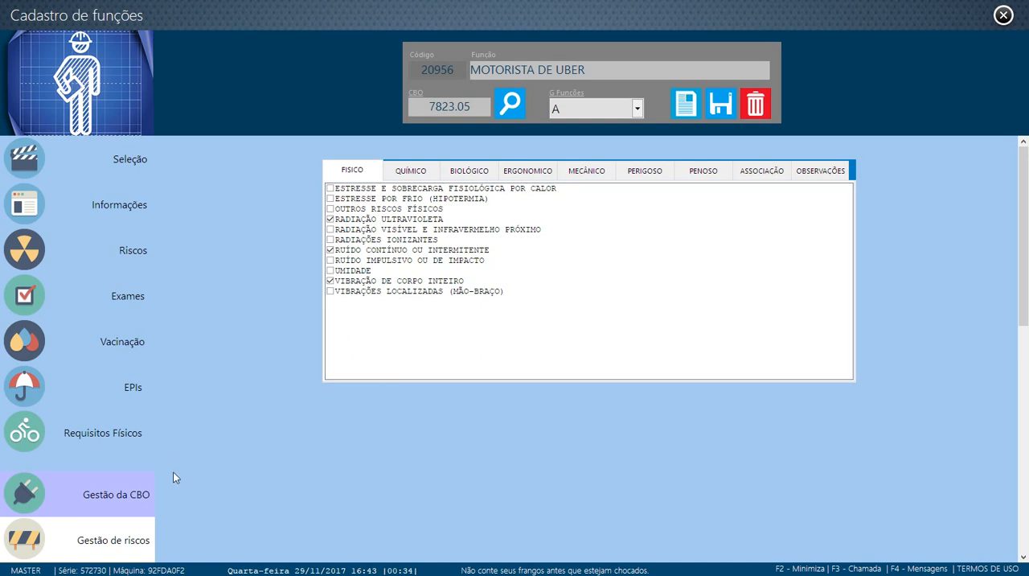
pyautogui.click(411, 172)
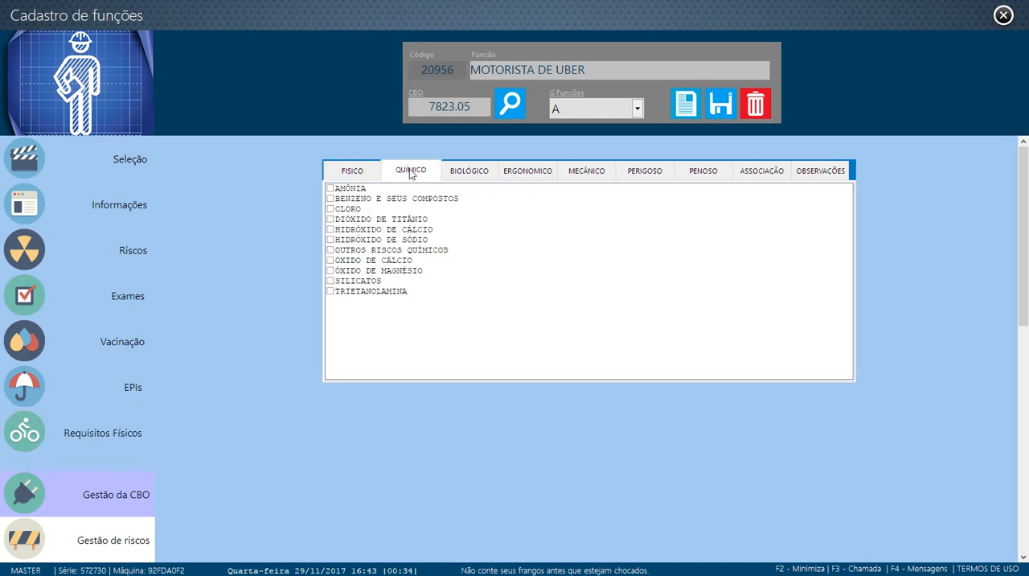
pyautogui.click(372, 171)
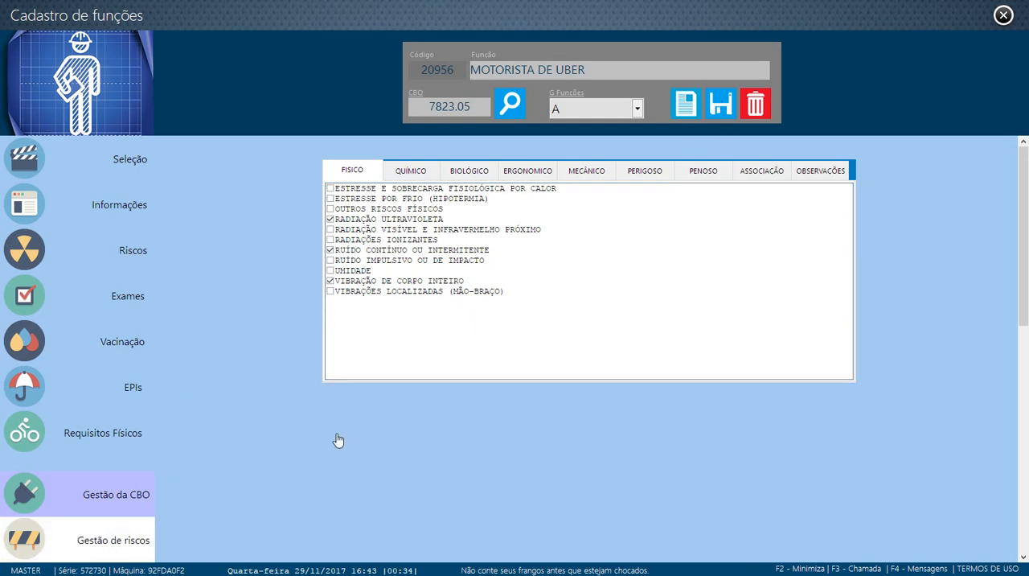
pyautogui.click(414, 173)
pyautogui.click(470, 172)
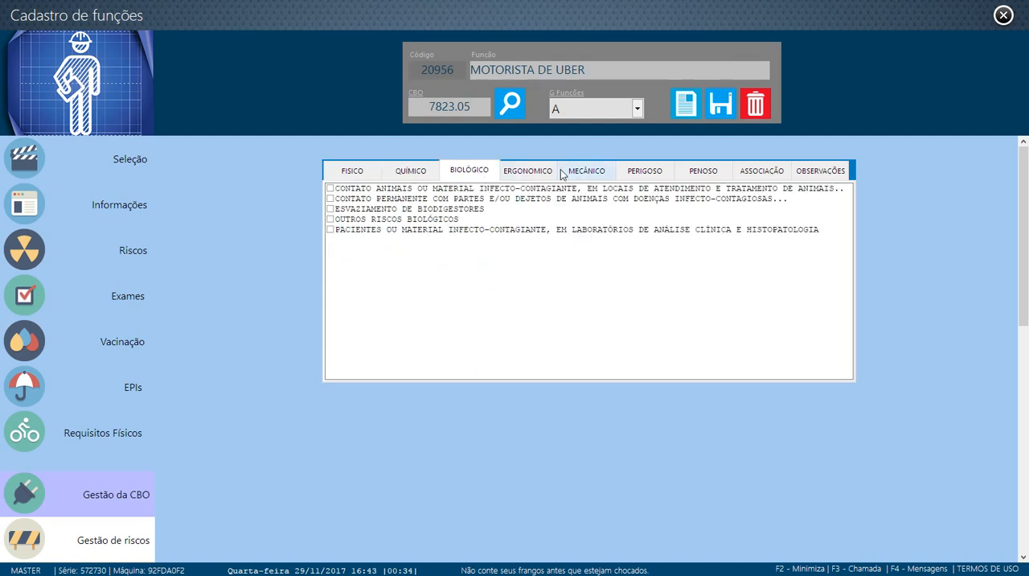
pyautogui.click(584, 172)
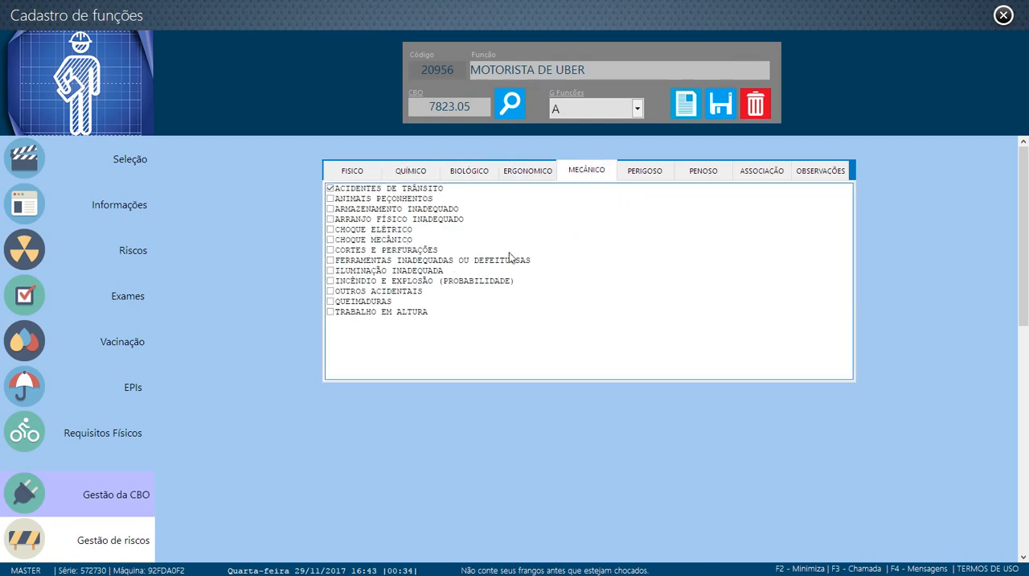
pyautogui.click(662, 170)
pyautogui.click(699, 177)
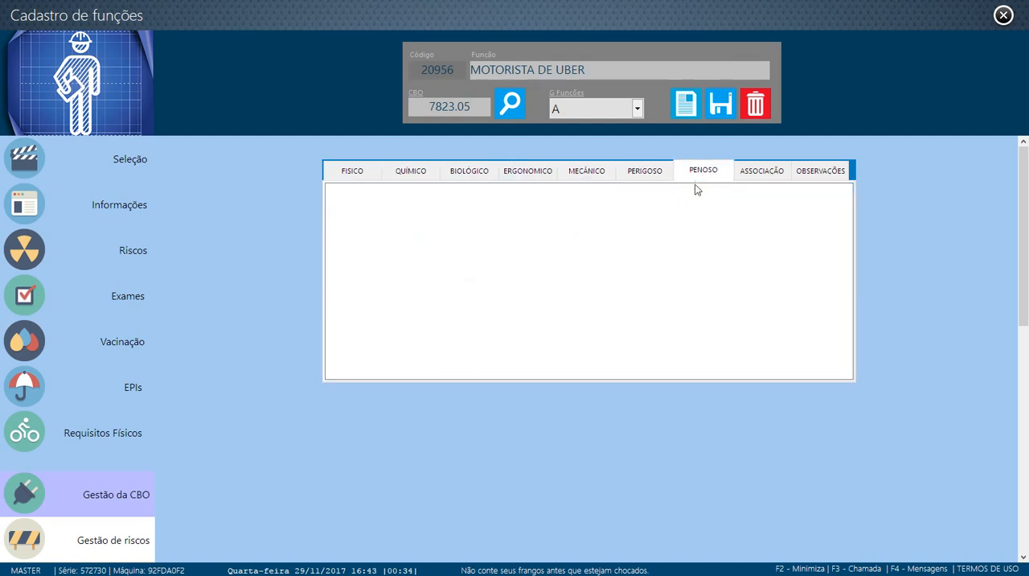
pyautogui.click(760, 173)
pyautogui.click(714, 172)
pyautogui.click(635, 182)
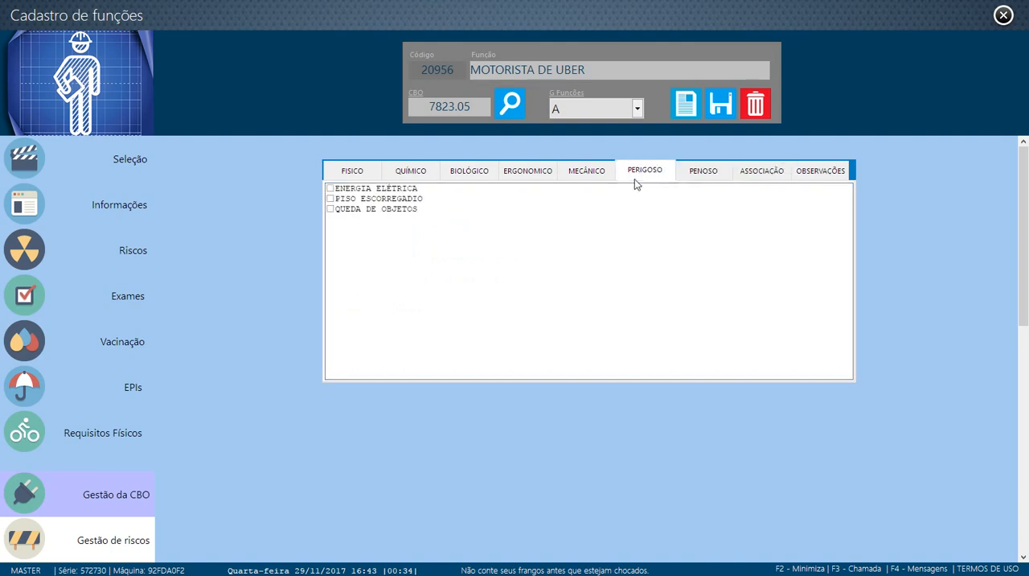
pyautogui.click(528, 174)
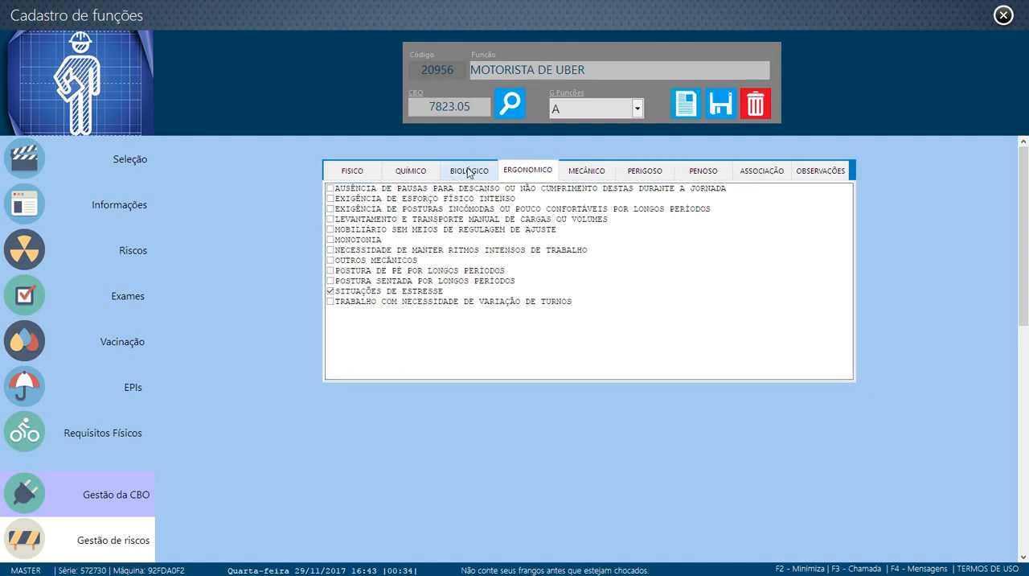
pyautogui.click(411, 171)
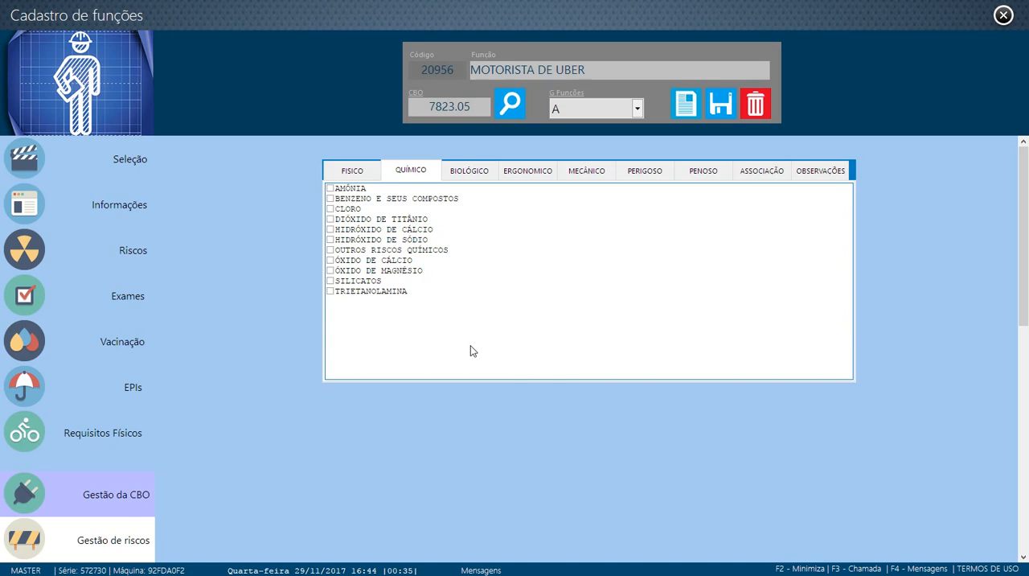
# Browse the harmful agents catalogue down to PRESSÃO HIPERBÁRICA, then compare it with the function's list of physical risks
pyautogui.click(99, 547)
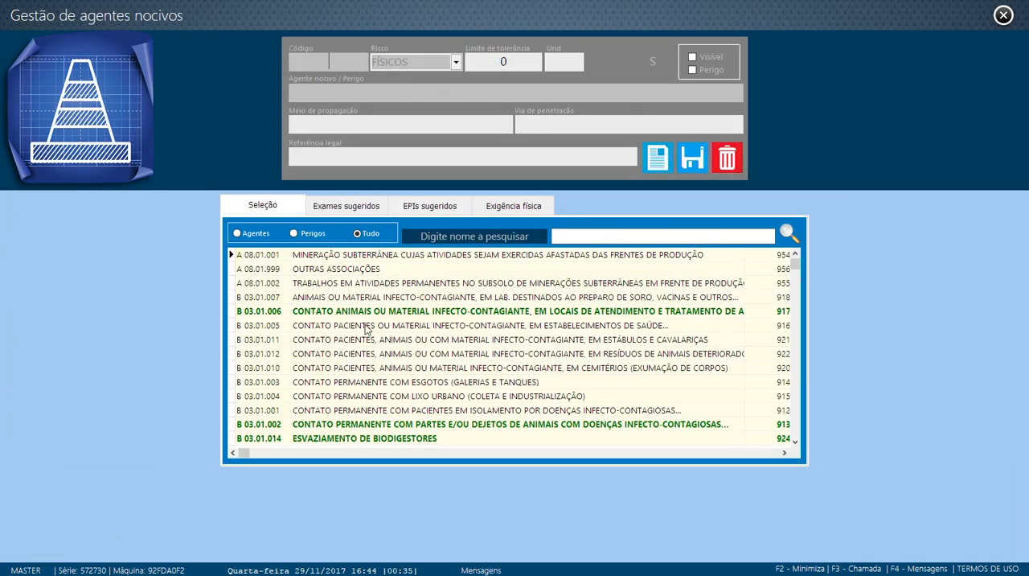
pyautogui.click(370, 313)
pyautogui.click(396, 426)
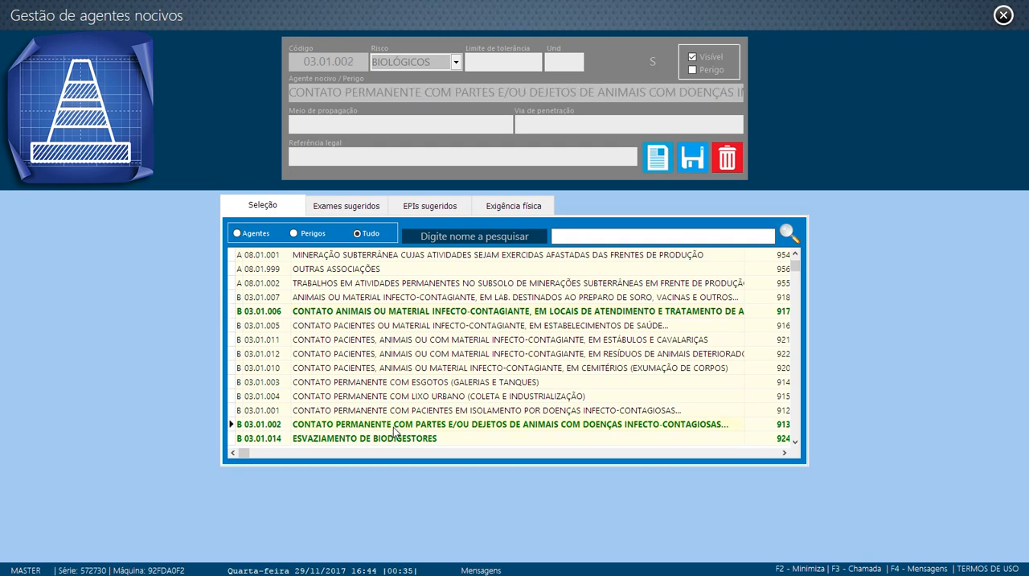
pyautogui.scroll(-3, 406, 374)
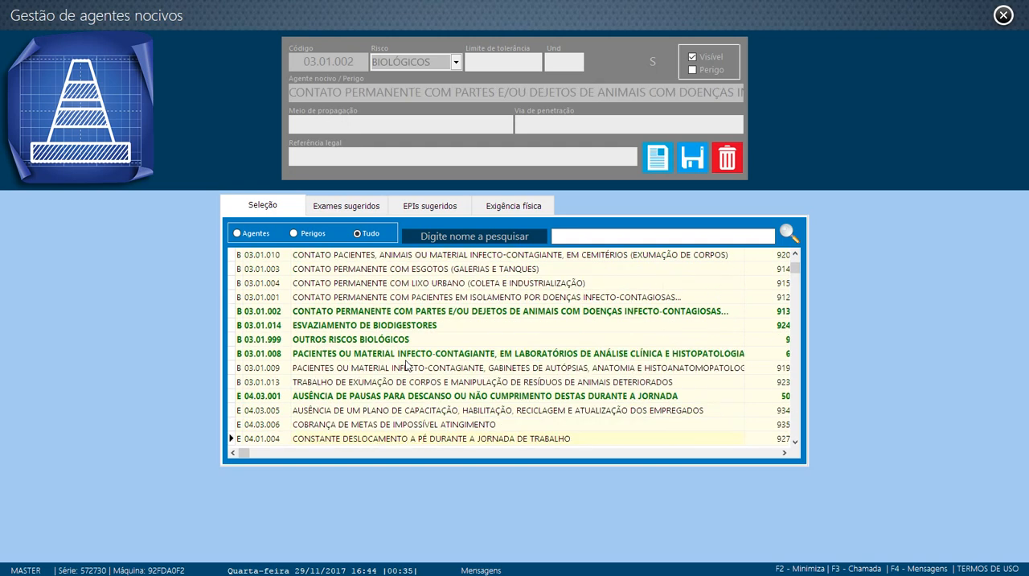
pyautogui.scroll(4, 349, 351)
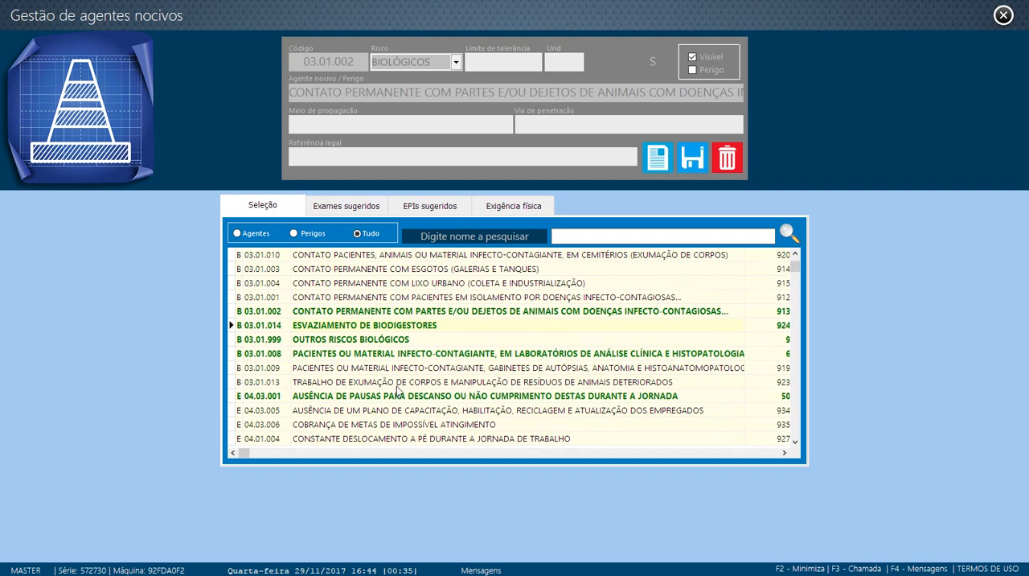
pyautogui.scroll(-12, 395, 385)
pyautogui.scroll(-11, 394, 386)
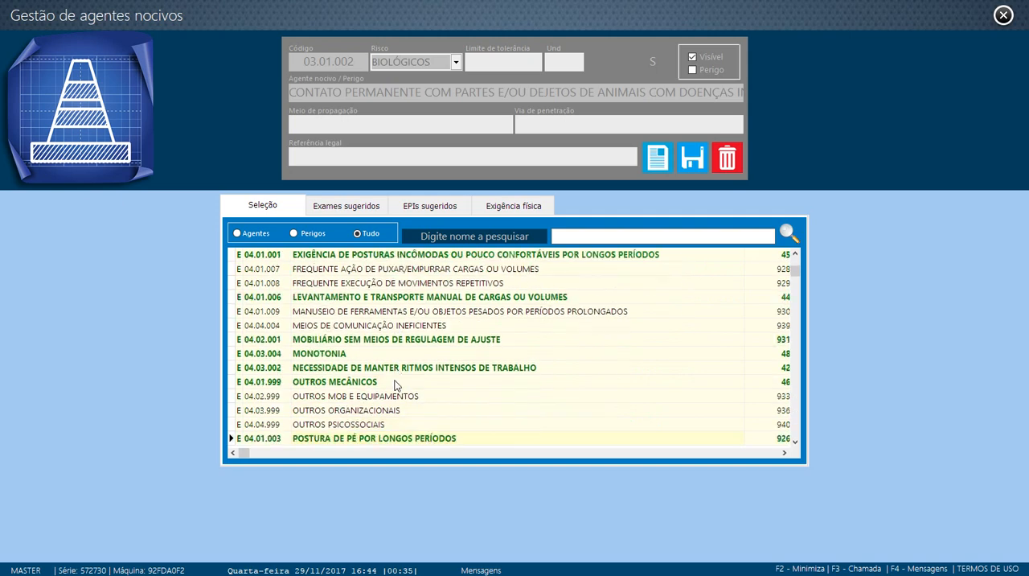
pyautogui.scroll(-10, 421, 393)
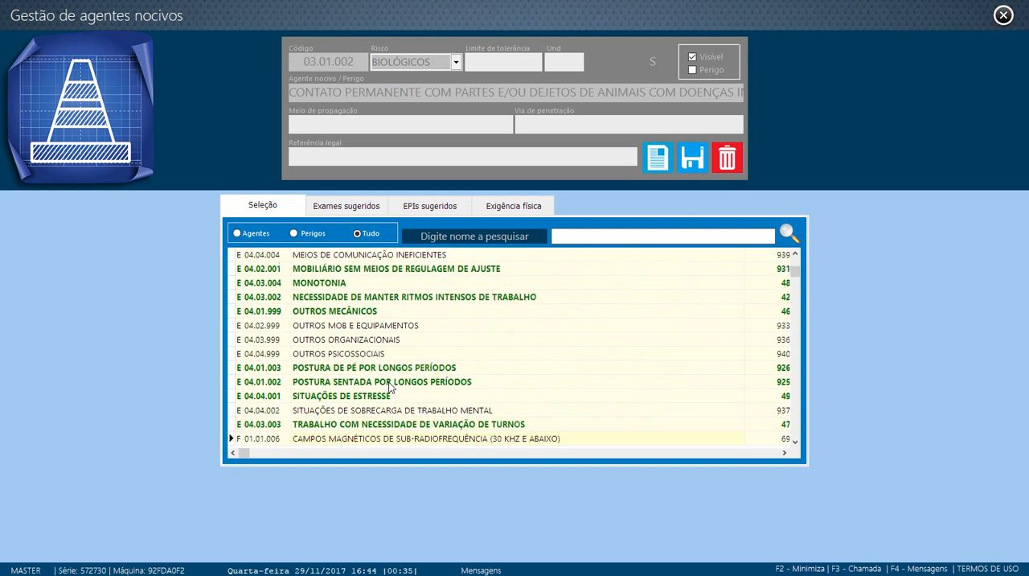
pyautogui.scroll(-2, 418, 391)
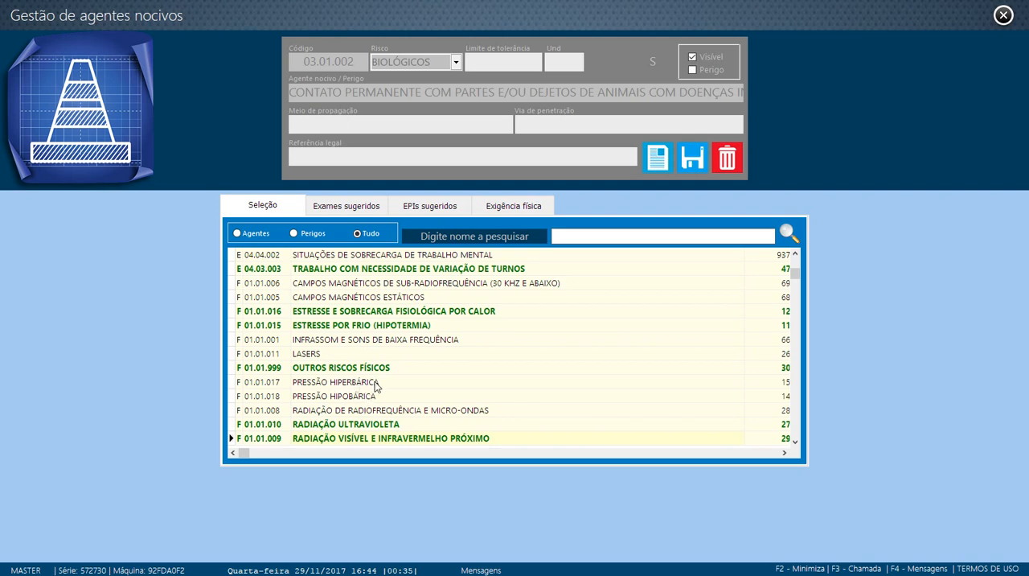
pyautogui.click(254, 383)
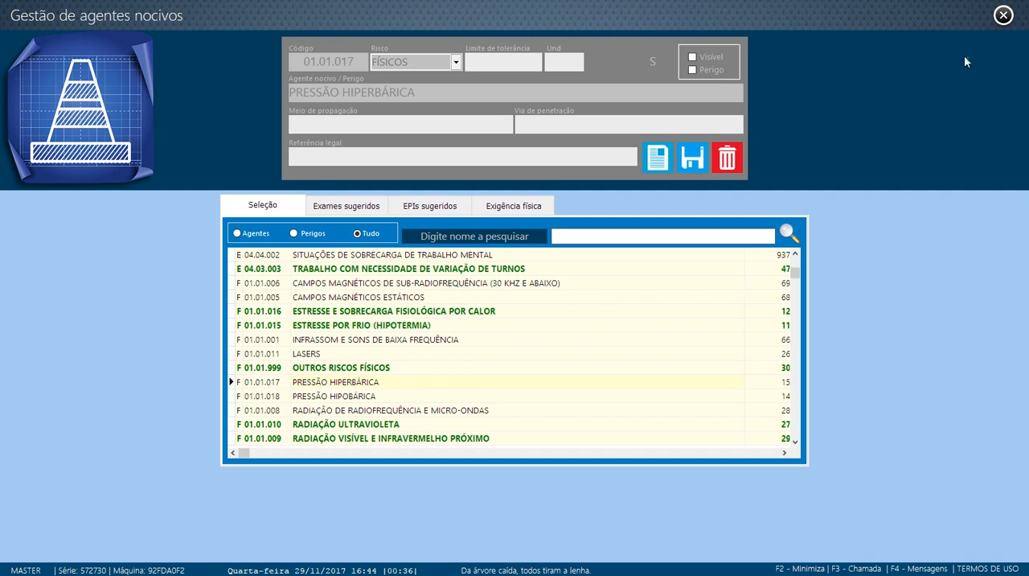
pyautogui.click(1003, 16)
pyautogui.click(346, 167)
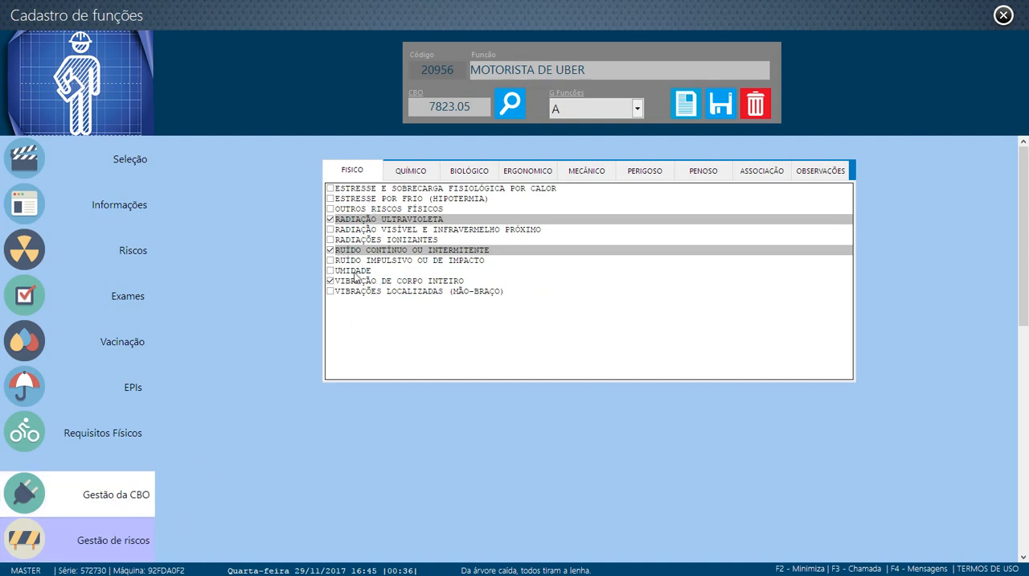
# Set the physical agent PRESSÃO HIPERBÁRICA as visible in the harmful agents management and save it
pyautogui.click(110, 537)
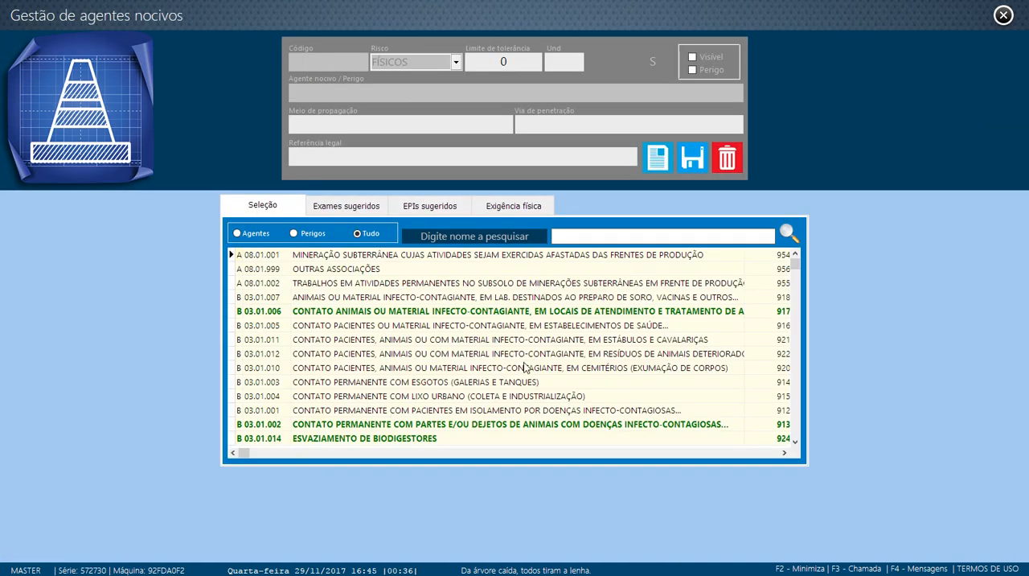
pyautogui.click(464, 382)
pyautogui.scroll(-3, 464, 388)
pyautogui.scroll(-10, 462, 387)
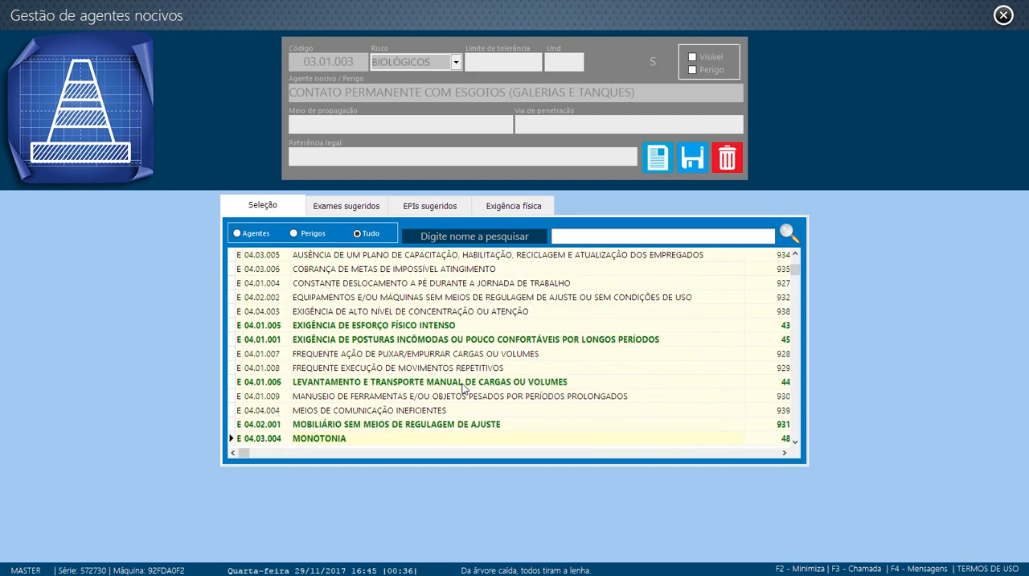
pyautogui.scroll(-3, 463, 387)
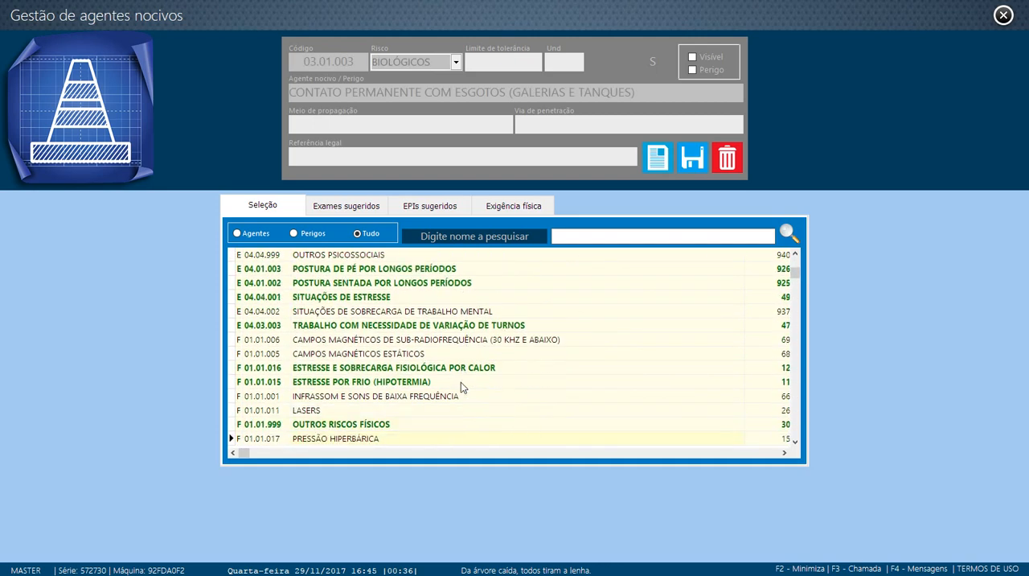
pyautogui.click(360, 361)
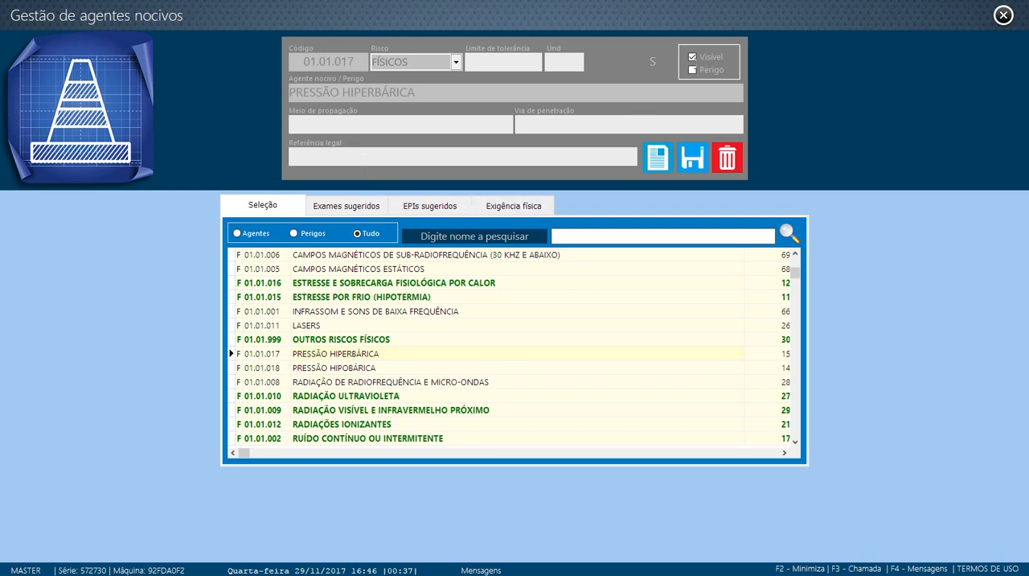
pyautogui.click(693, 157)
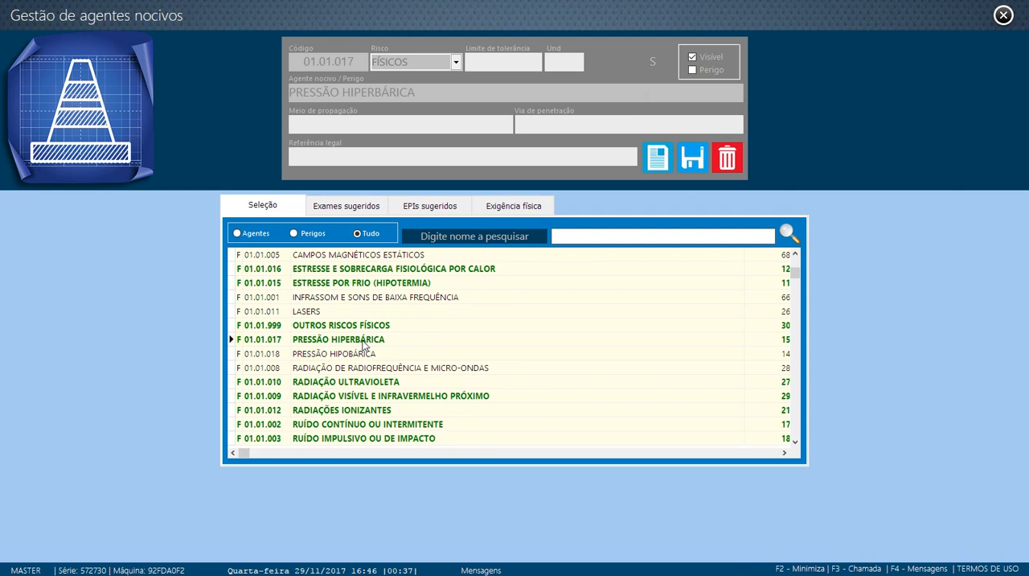
# Return to the function registration and locate PRESSÃO HIPERBÁRICA among the function's physical risks
pyautogui.click(1004, 15)
pyautogui.click(389, 211)
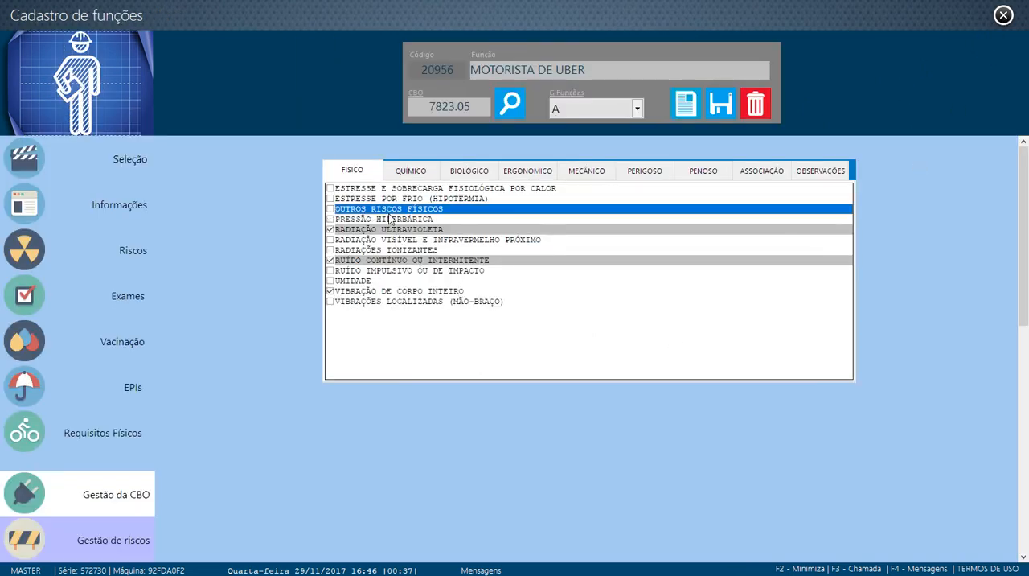
pyautogui.click(405, 218)
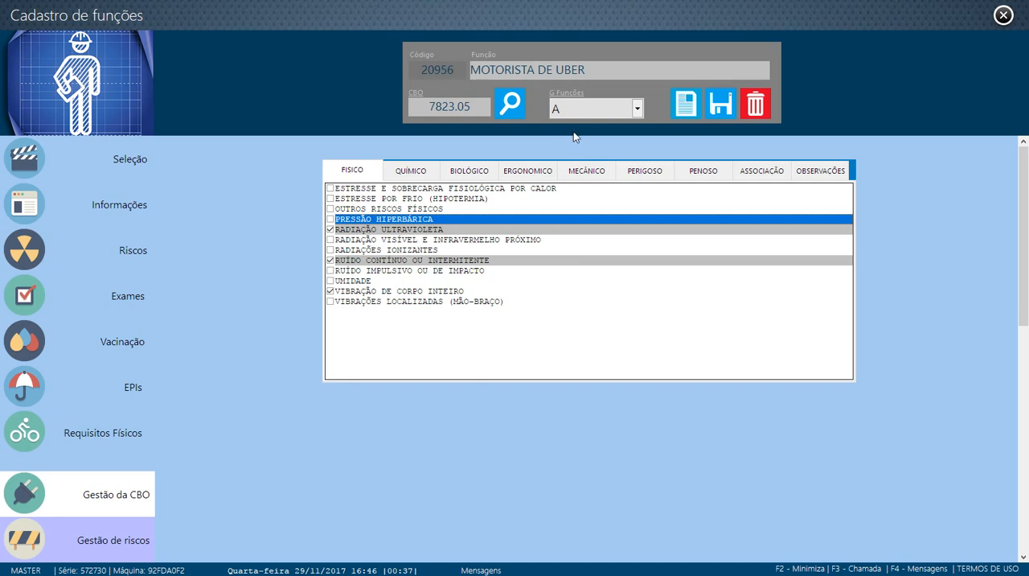
# Show the list of registered functions and view the function groups available for MOTORISTA DE UBER
pyautogui.click(151, 166)
pyautogui.click(637, 108)
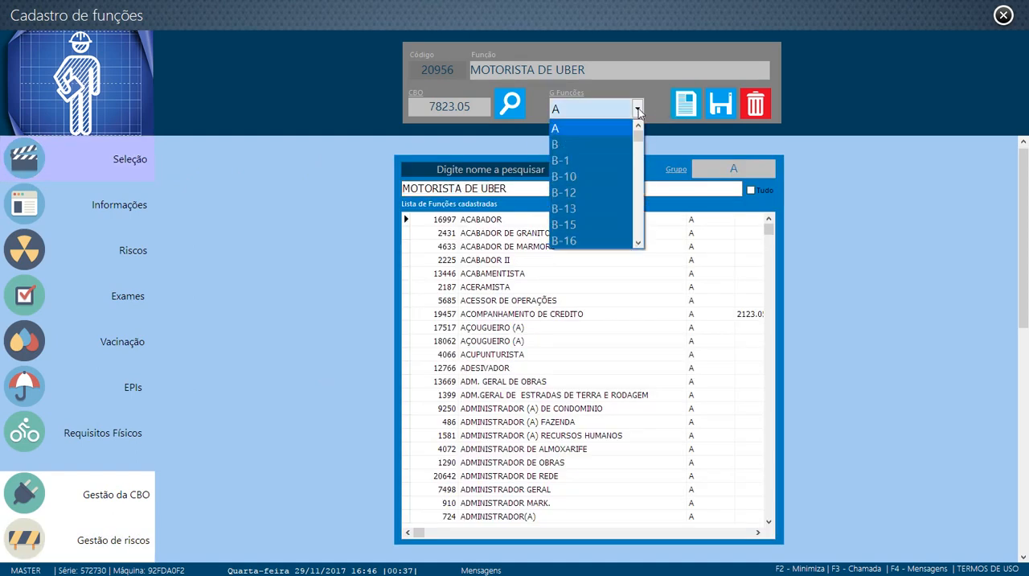
pyautogui.moveTo(639, 138)
pyautogui.mouseDown()
pyautogui.moveTo(639, 162)
pyautogui.moveTo(639, 137)
pyautogui.mouseUp()
pyautogui.click(640, 108)
# Open the function groups registration, describe group B as "empresas nauticas" and save it
pyautogui.click(570, 92)
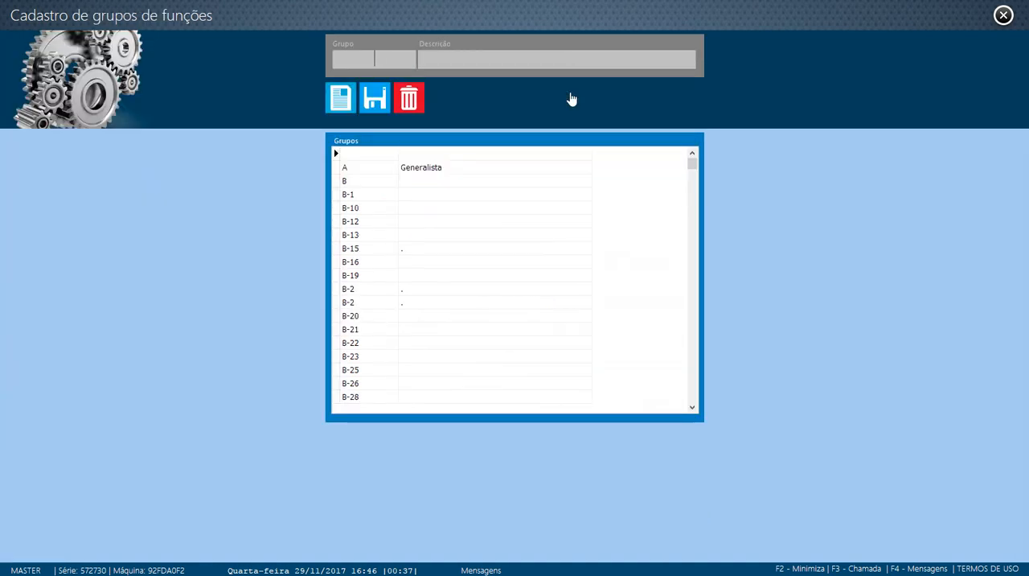
pyautogui.click(444, 182)
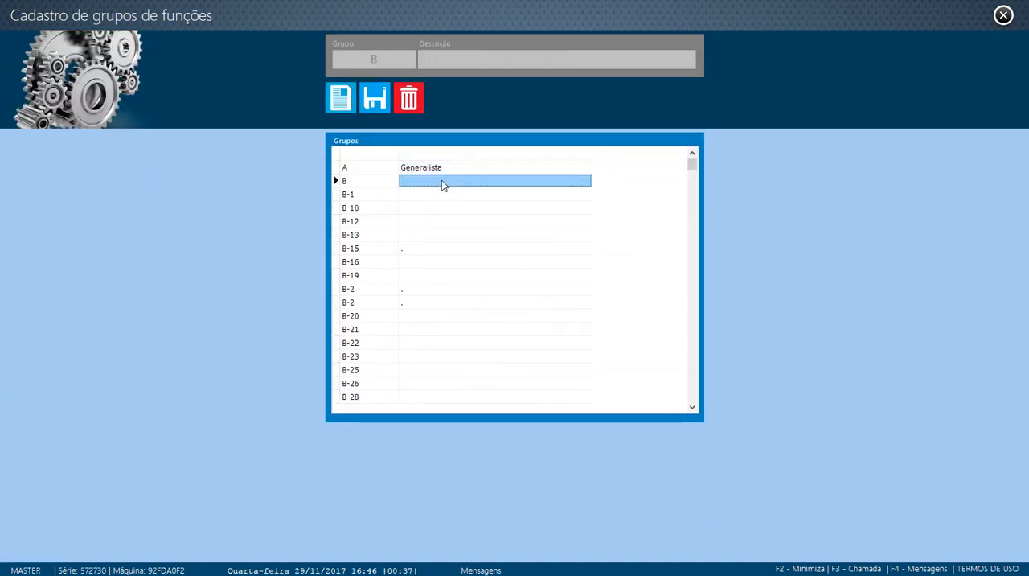
pyautogui.click(452, 58)
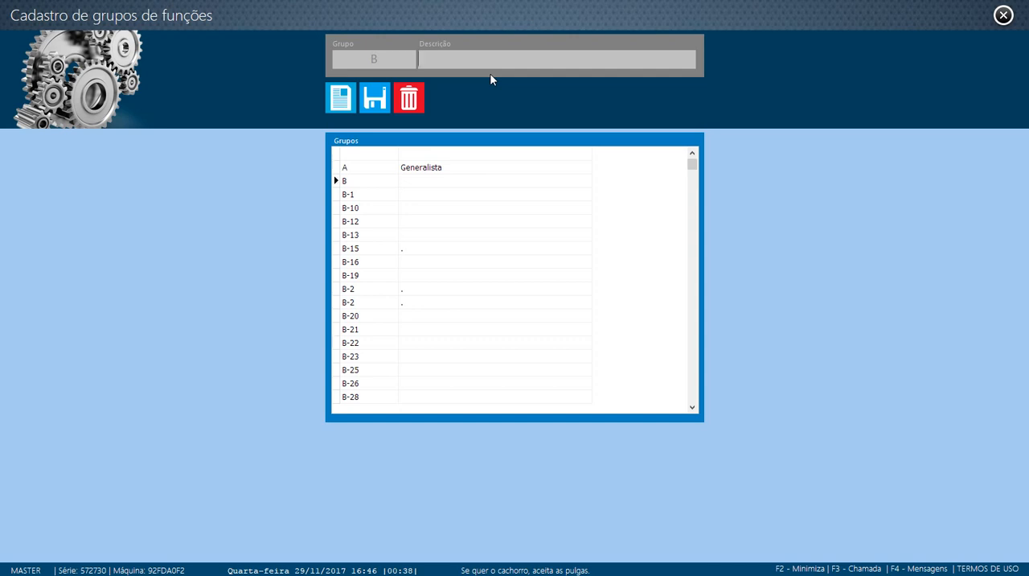
pyautogui.write('empresas nauticas')
pyautogui.click(375, 97)
# Describe function group B-1 as "metalurgia", save it and close the groups registration
pyautogui.click(446, 195)
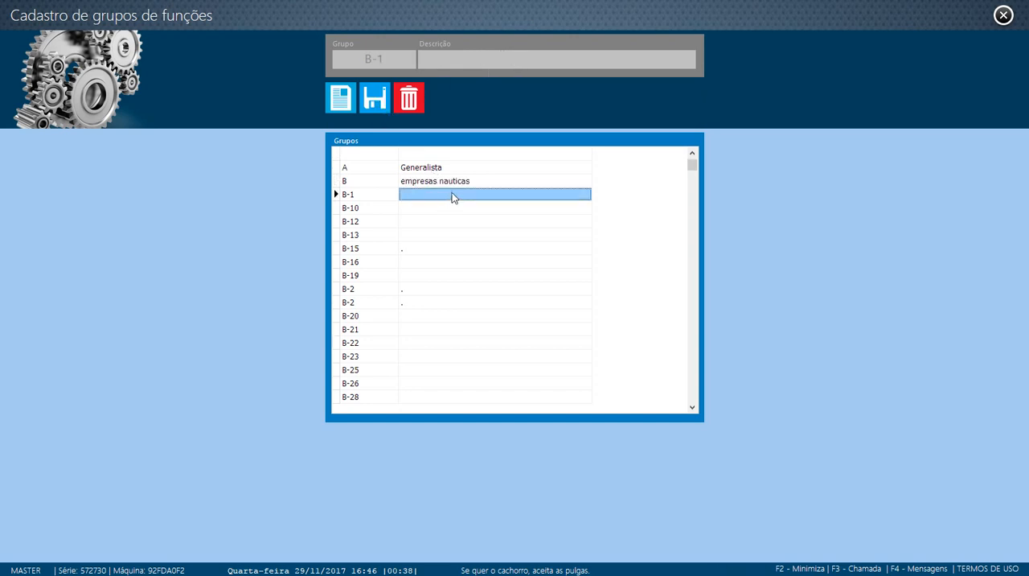
pyautogui.click(455, 63)
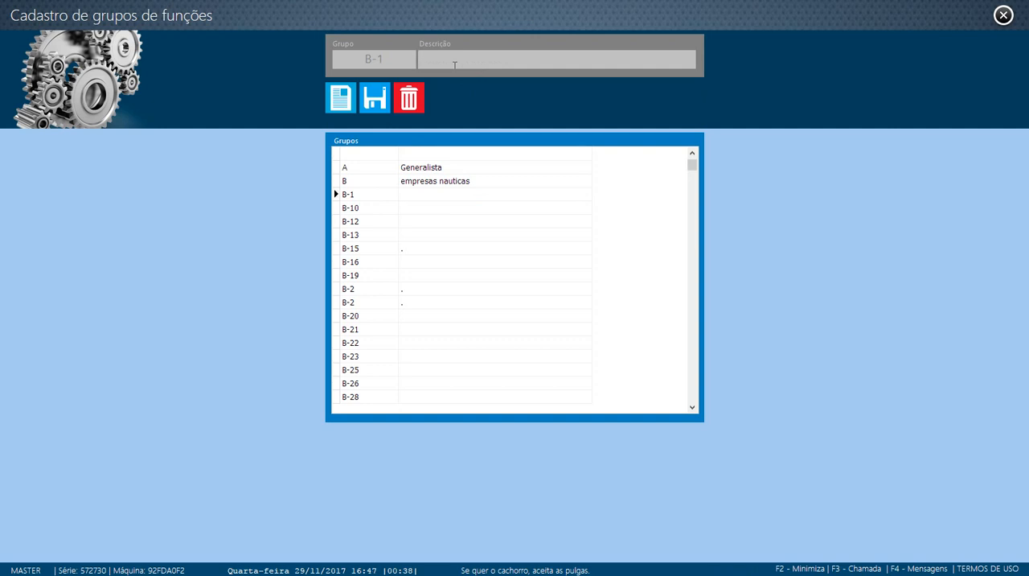
pyautogui.write('net]]]]')
pyautogui.press('BackSpace')
pyautogui.press('BackSpace')
pyautogui.press('BackSpace')
pyautogui.press('BackSpace')
pyautogui.press('BackSpace')
pyautogui.press('BackSpace')
pyautogui.press('BackSpace')
pyautogui.write('metalurgia')
pyautogui.click(375, 98)
pyautogui.click(1004, 14)
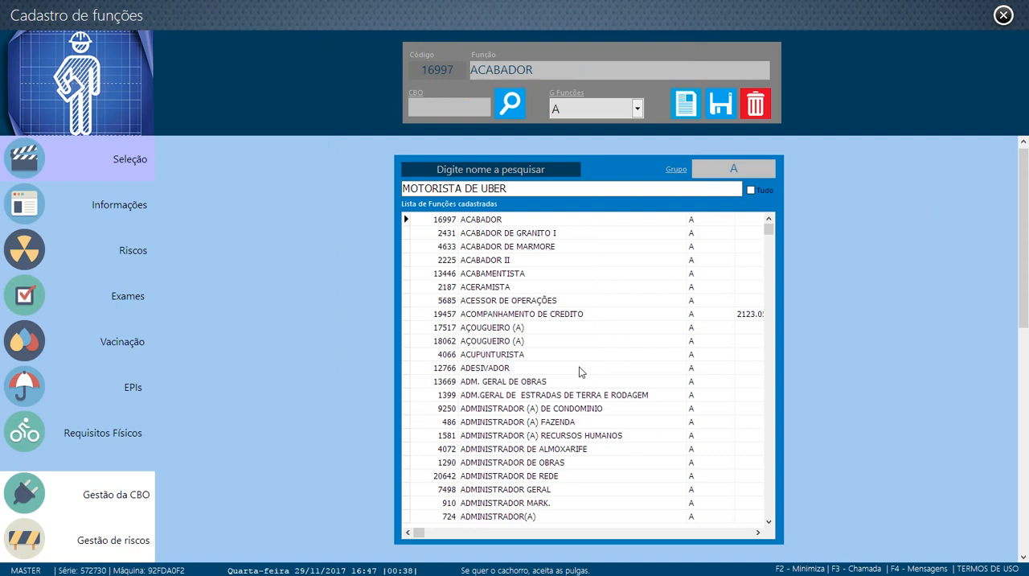
# Filter the list of registered functions by group B-19
pyautogui.click(734, 172)
pyautogui.click(374, 295)
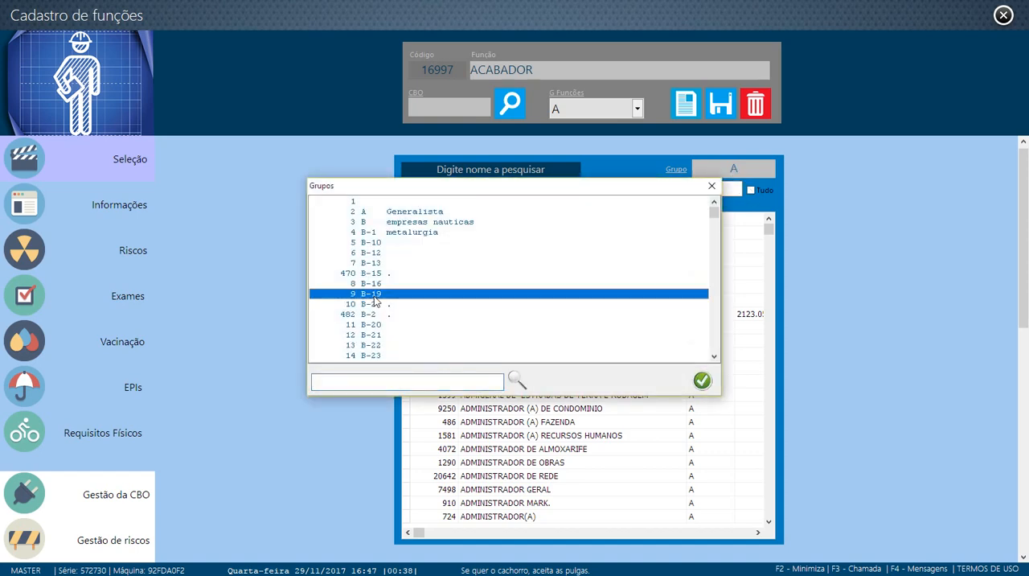
pyautogui.click(702, 381)
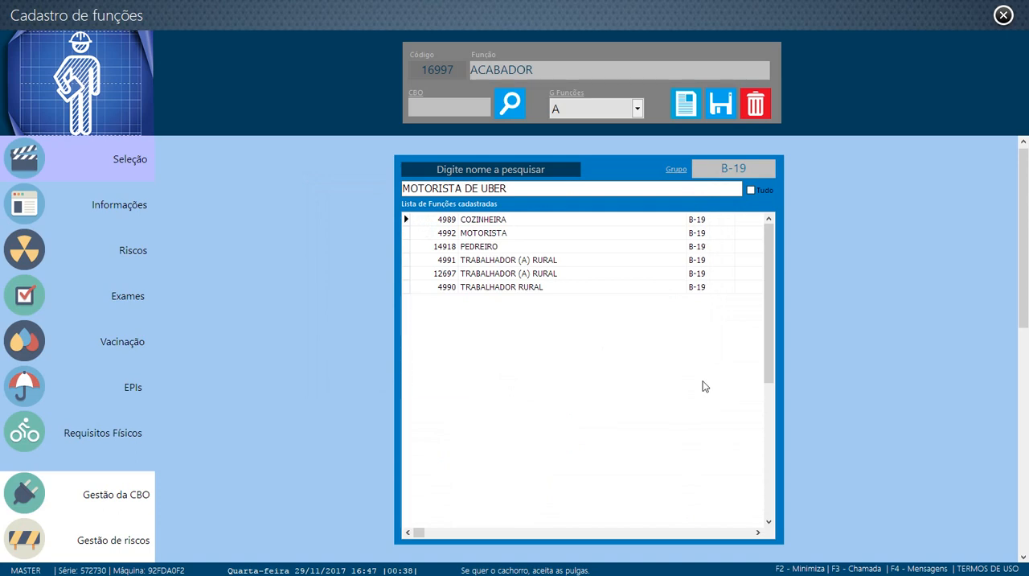
# Filter the list of registered functions by group B-46
pyautogui.click(740, 173)
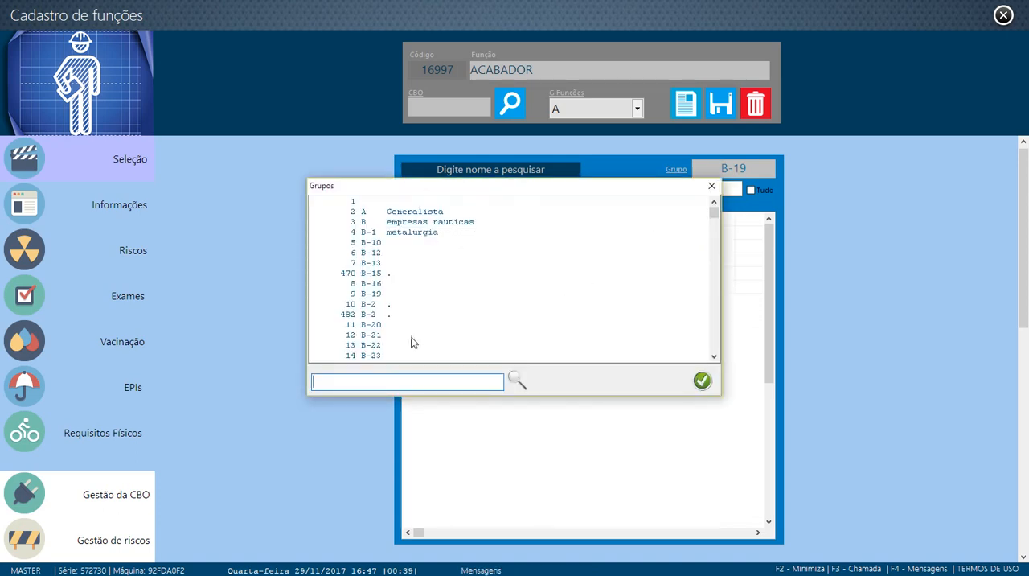
pyautogui.scroll(-4, 378, 346)
pyautogui.scroll(-2, 381, 344)
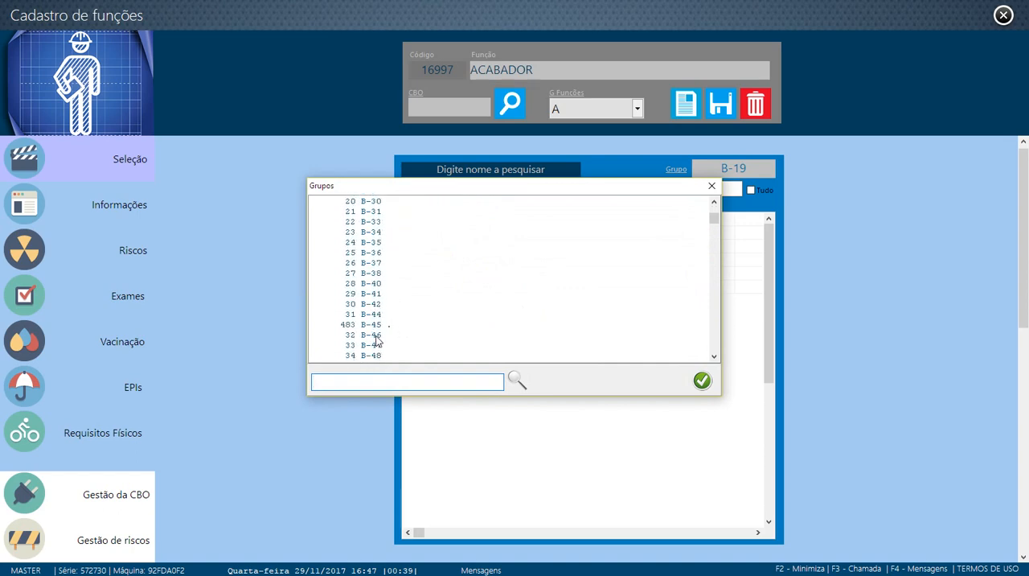
pyautogui.click(379, 336)
pyautogui.click(706, 381)
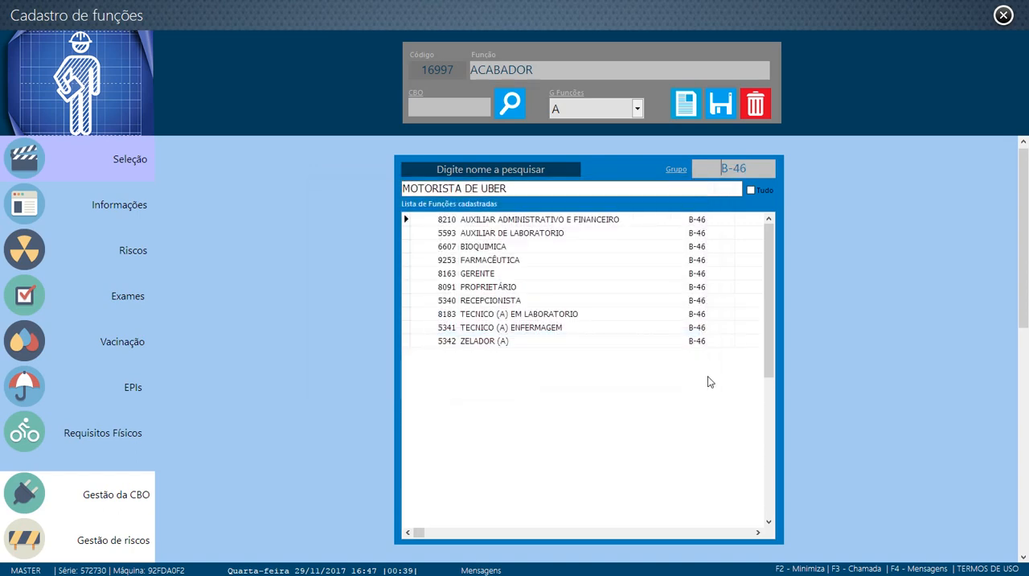